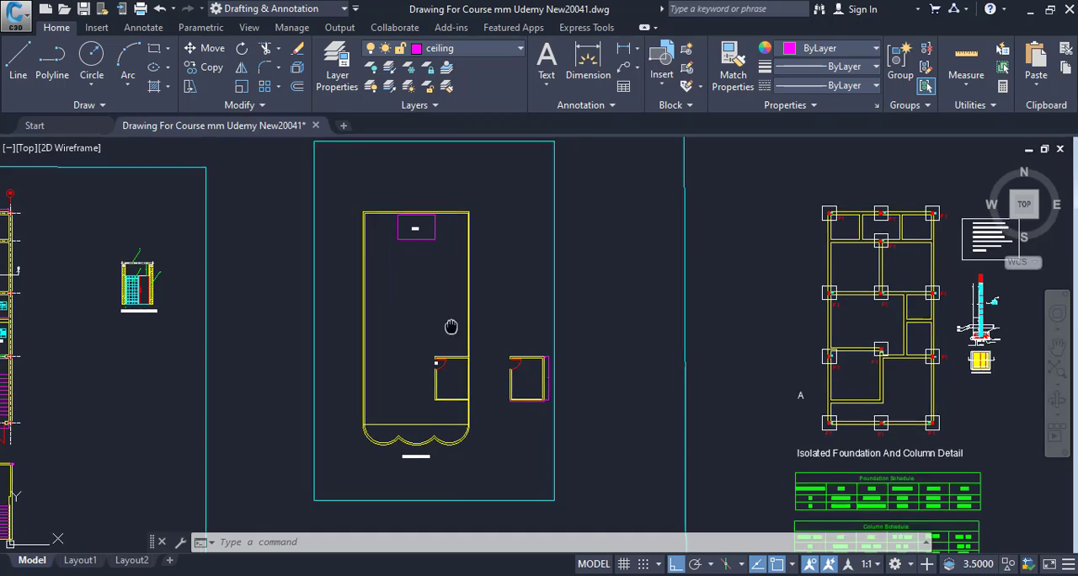
Examine the Roof And Mumty Plan, its title and its place among the neighbouring drawing sheets.
mouse_move(453, 319)
middle_down()
mouse_move(344, 304)
mouse_move(370, 349)
middle_up()
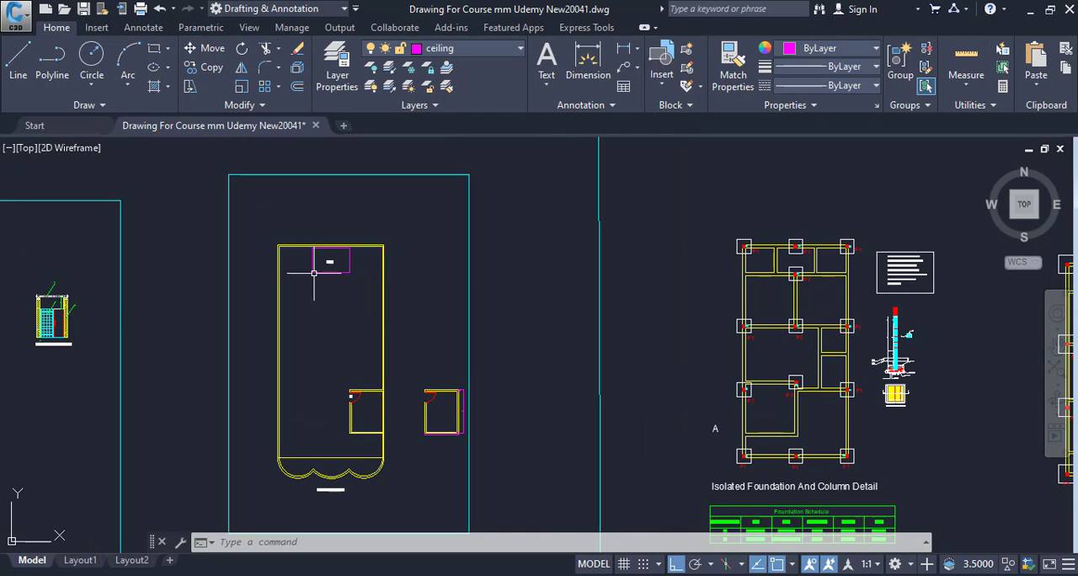
middle_drag(433, 356, 599, 287)
scroll(504, 412, up, 2)
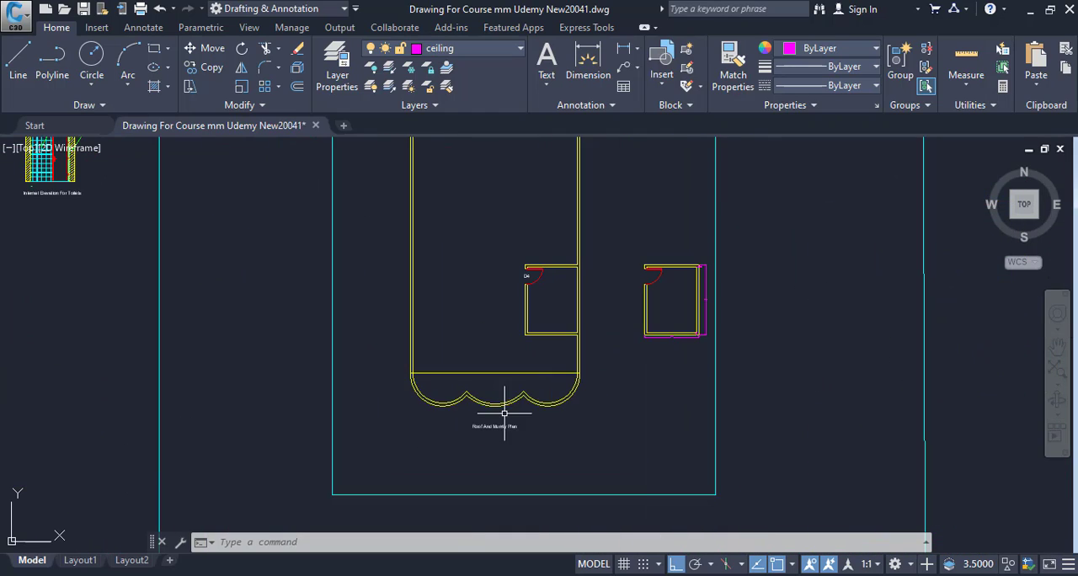
scroll(562, 393, down, 2)
middle_drag(561, 393, 424, 380)
scroll(388, 454, up, 3)
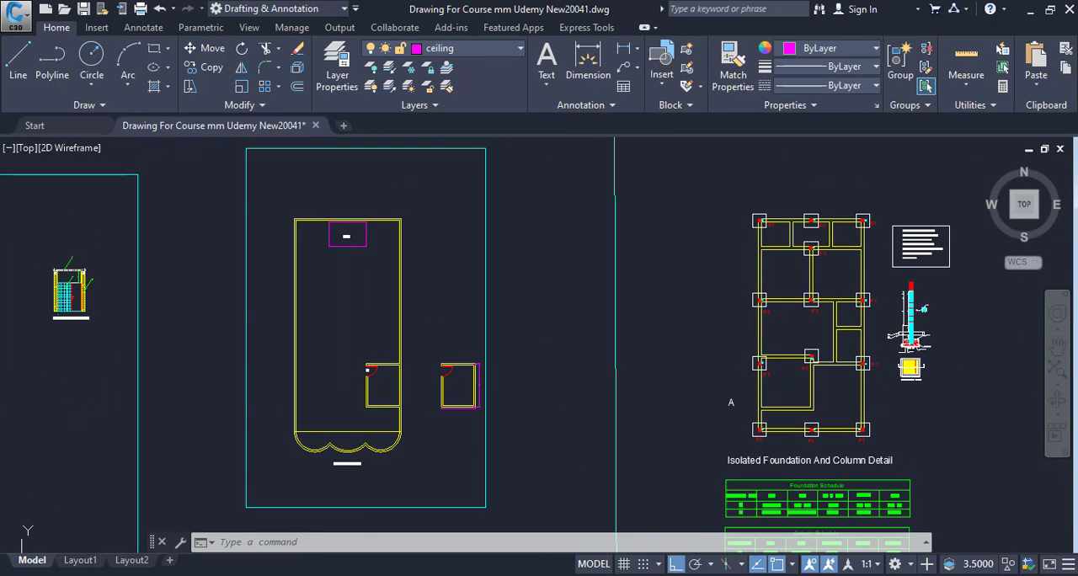
scroll(360, 497, up, 4)
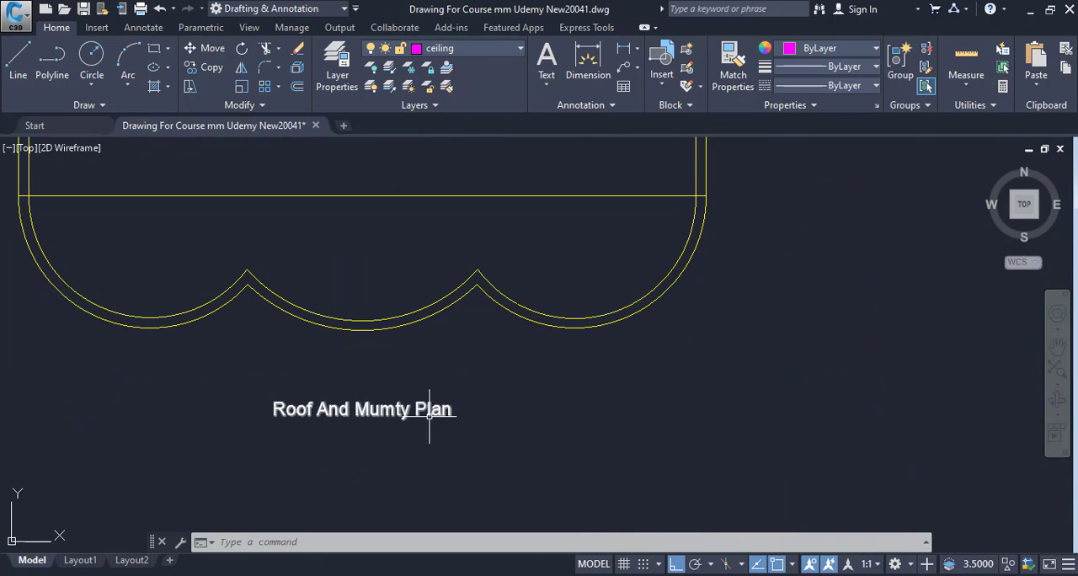
scroll(379, 398, down, 8)
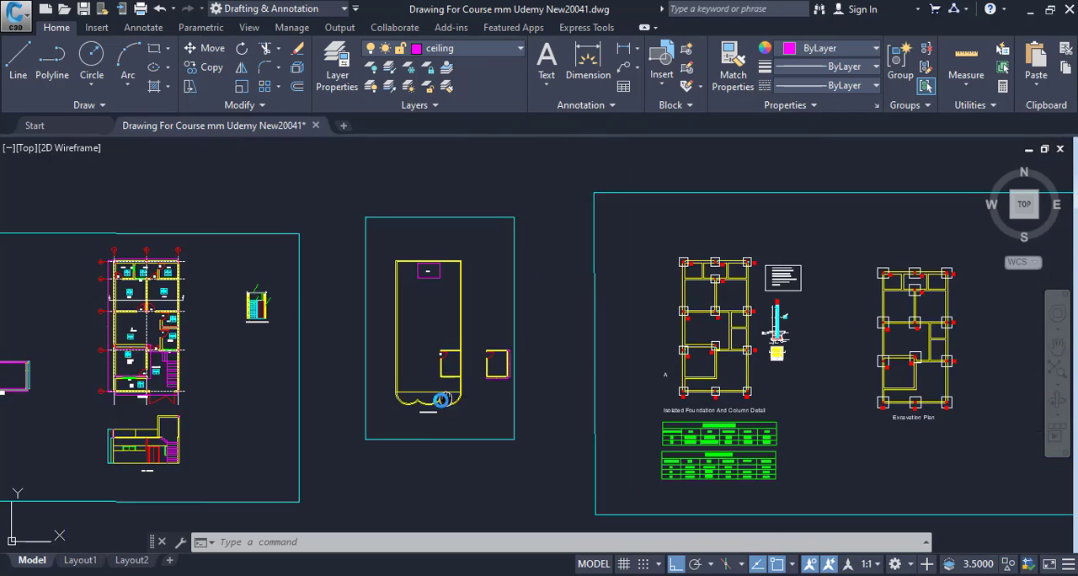
middle_drag(338, 412, 366, 453)
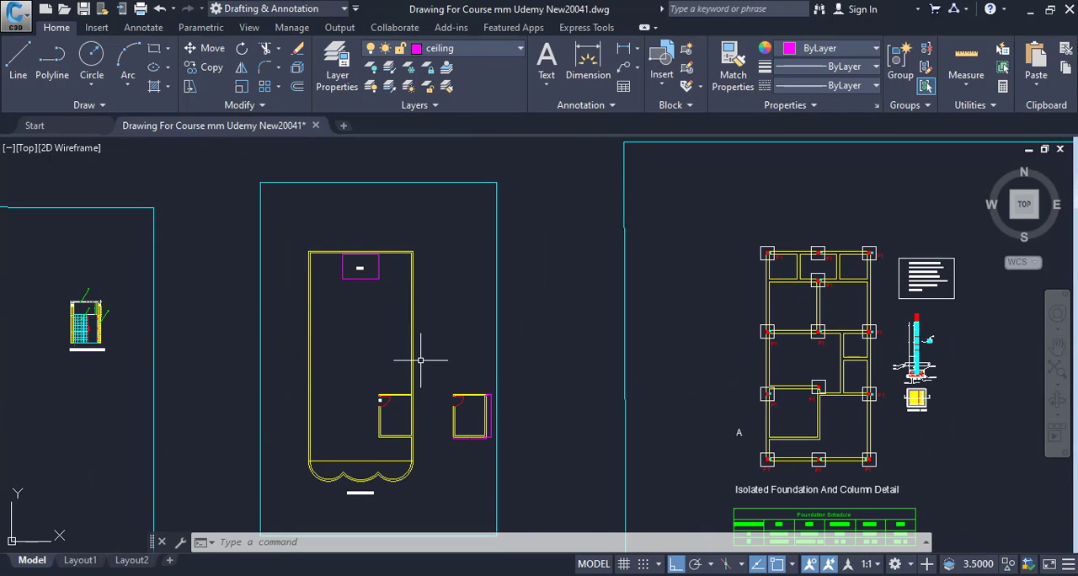
Inspect the roof plan's Open rectangle and the mumty room with door D4.
scroll(373, 354, up, 2)
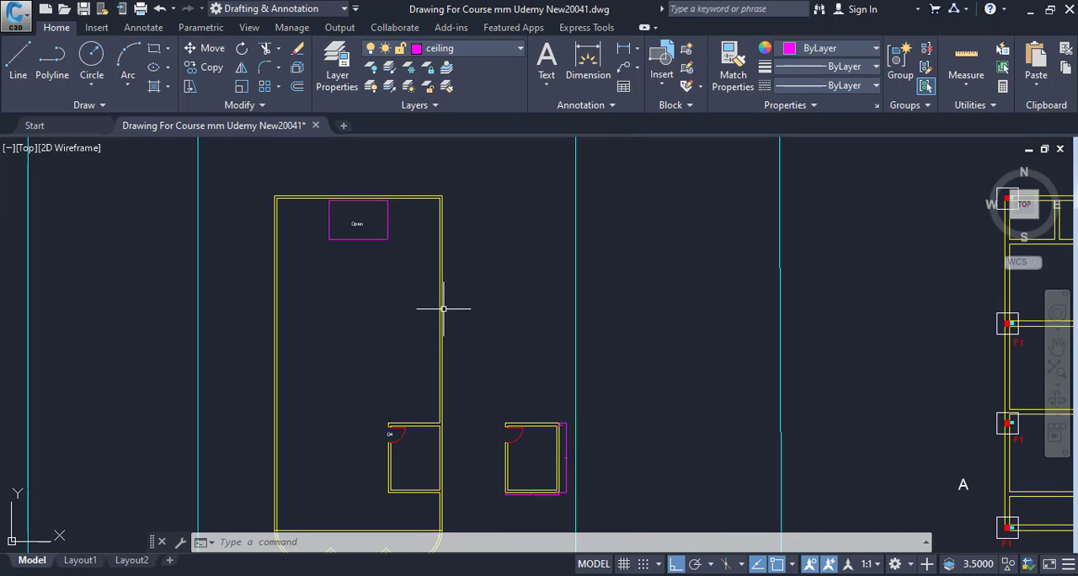
mouse_move(412, 366)
middle_down()
mouse_move(337, 284)
mouse_move(380, 349)
mouse_move(387, 433)
middle_up()
scroll(344, 277, up, 4)
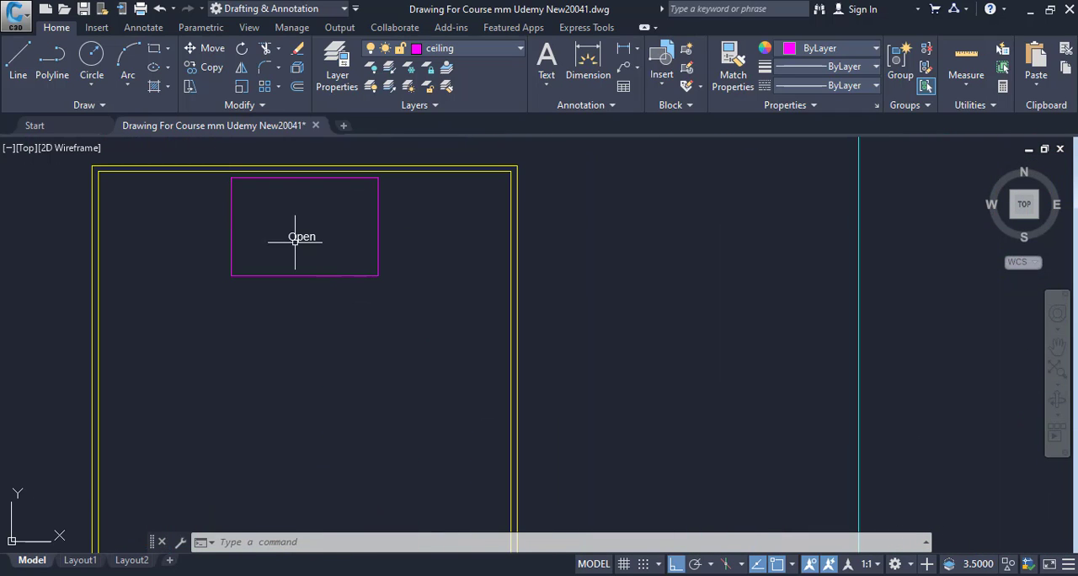
scroll(402, 335, down, 4)
scroll(385, 323, up, 3)
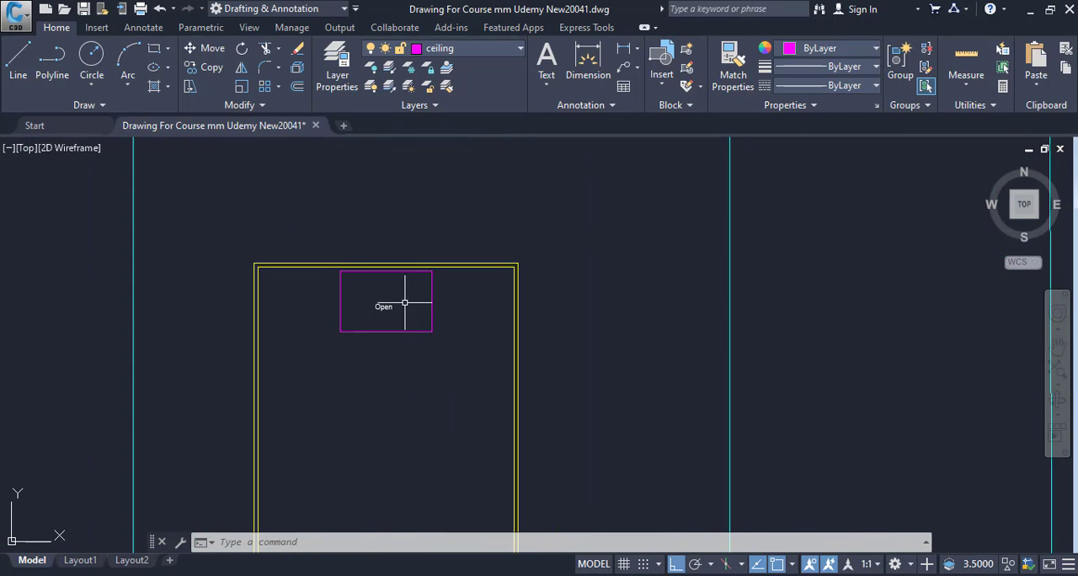
middle_drag(405, 364, 365, 191)
middle_drag(418, 389, 380, 275)
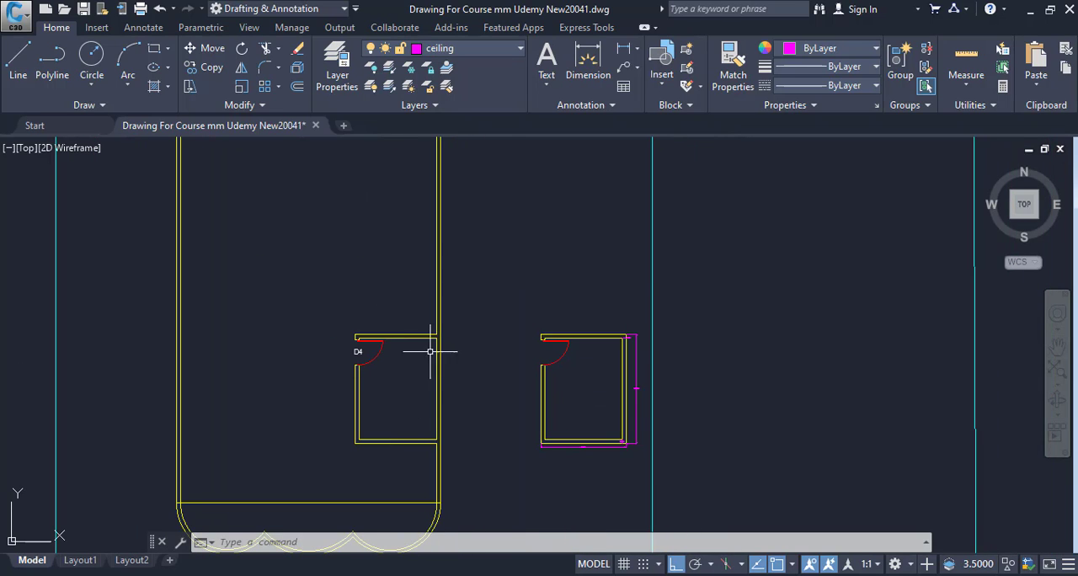
mouse_move(460, 358)
middle_down()
mouse_move(468, 383)
mouse_move(481, 383)
middle_up()
scroll(456, 385, down, 3)
scroll(472, 438, down, 1)
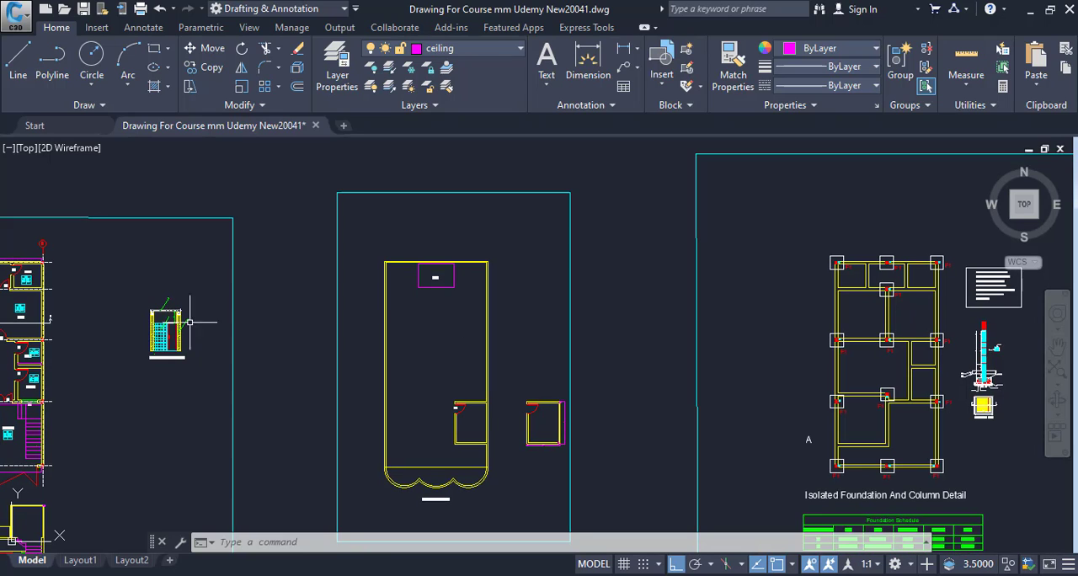
Inspect the roof plan's side walls, the mumty room and the scalloped front edge up close.
middle_drag(444, 305, 489, 260)
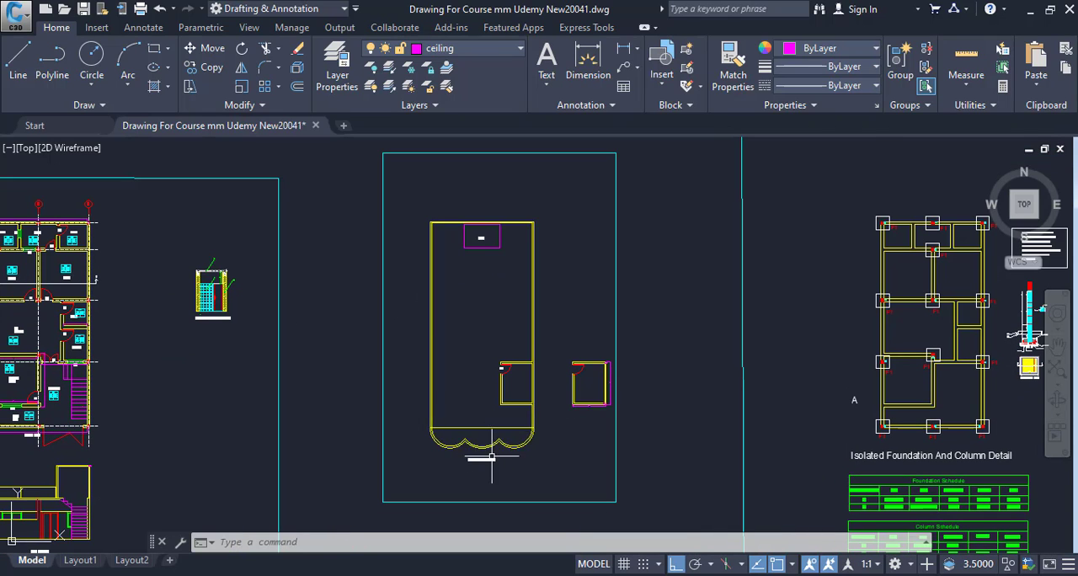
scroll(481, 457, up, 4)
middle_drag(498, 341, 500, 396)
mouse_move(487, 300)
middle_down()
mouse_move(433, 436)
mouse_move(392, 488)
middle_up()
mouse_move(343, 307)
middle_down()
mouse_move(354, 396)
mouse_move(421, 395)
middle_up()
scroll(339, 362, down, 4)
scroll(421, 395, up, 4)
scroll(492, 427, up, 2)
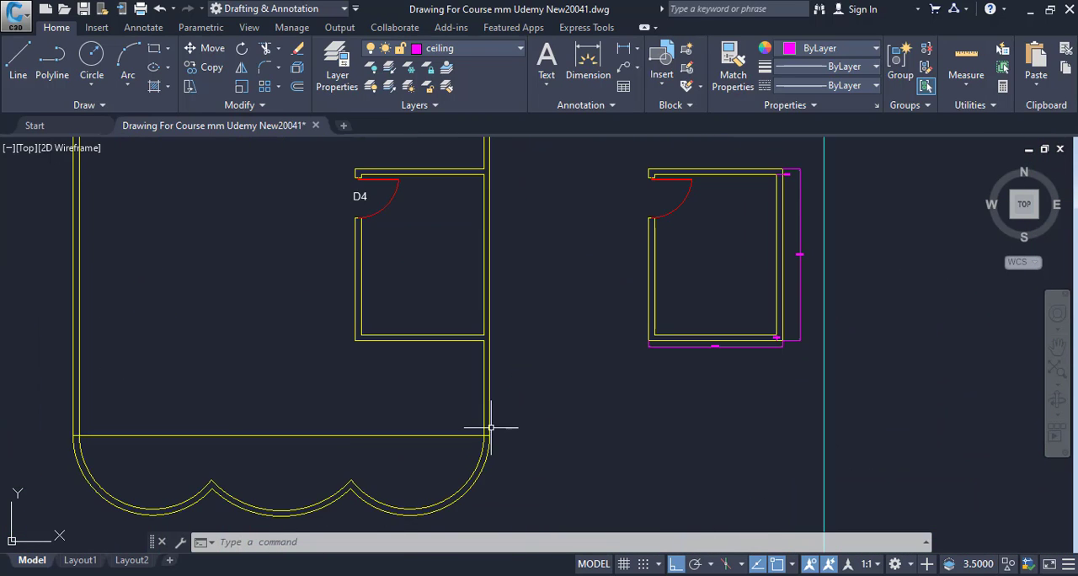
scroll(576, 472, down, 4)
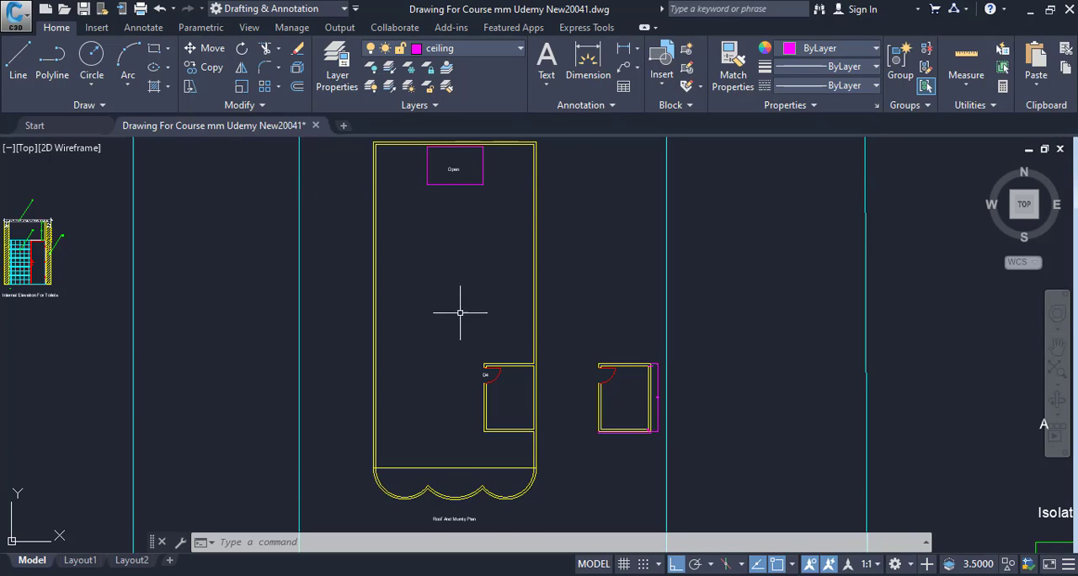
Trace by eye the double parapet outline from the scalloped front edge up along both long walls.
middle_drag(460, 312, 467, 368)
scroll(500, 337, up, 2)
scroll(495, 407, up, 3)
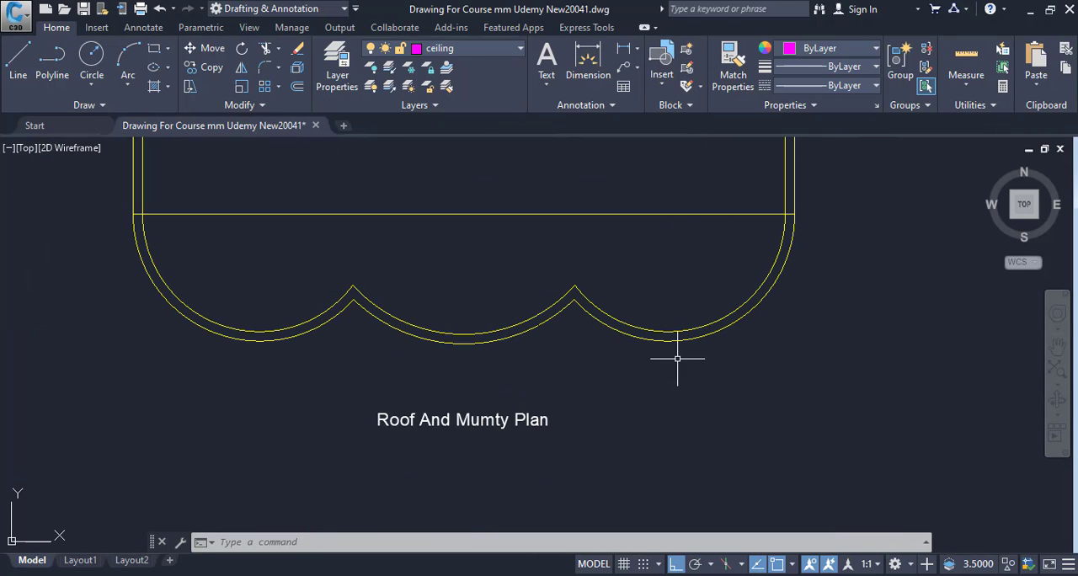
mouse_move(749, 333)
middle_down()
mouse_move(468, 394)
mouse_move(500, 481)
middle_up()
scroll(468, 393, down, 3)
mouse_move(520, 401)
middle_down()
mouse_move(521, 496)
mouse_move(541, 432)
mouse_move(564, 420)
middle_up()
middle_drag(554, 368, 572, 461)
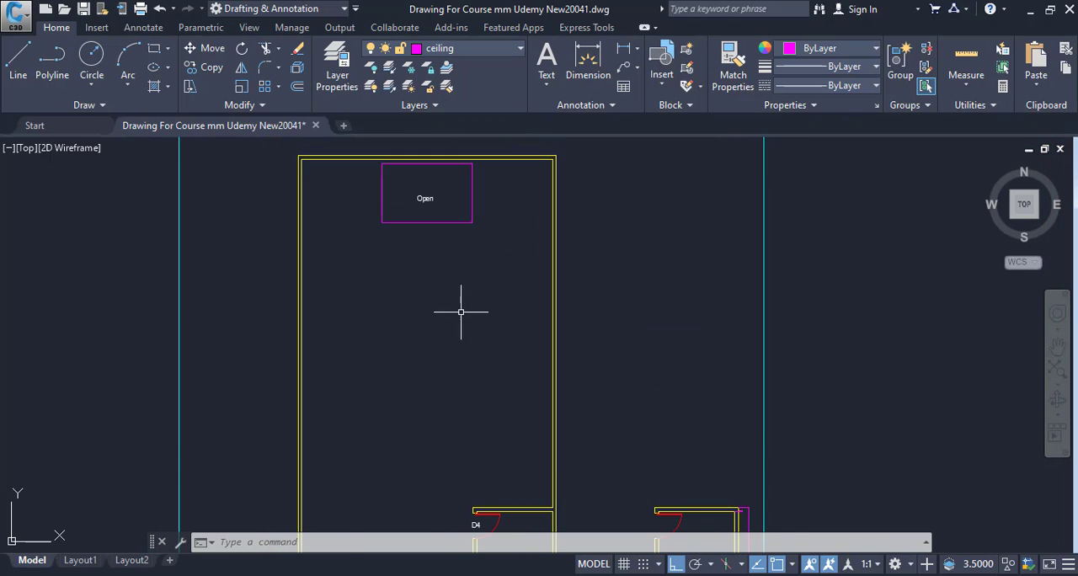
middle_drag(460, 308, 501, 432)
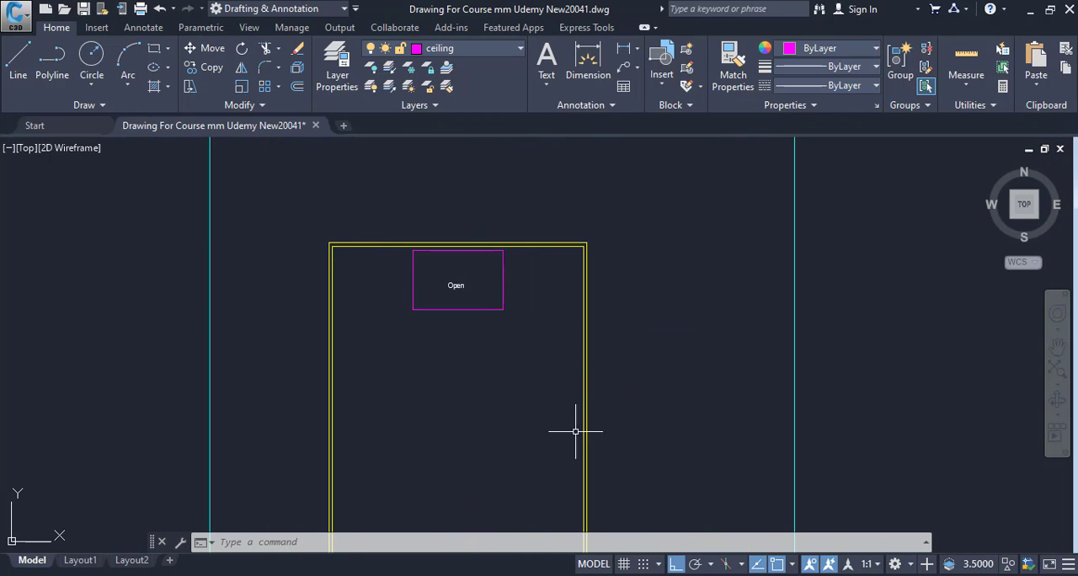
middle_drag(578, 431, 584, 228)
middle_drag(347, 250, 361, 402)
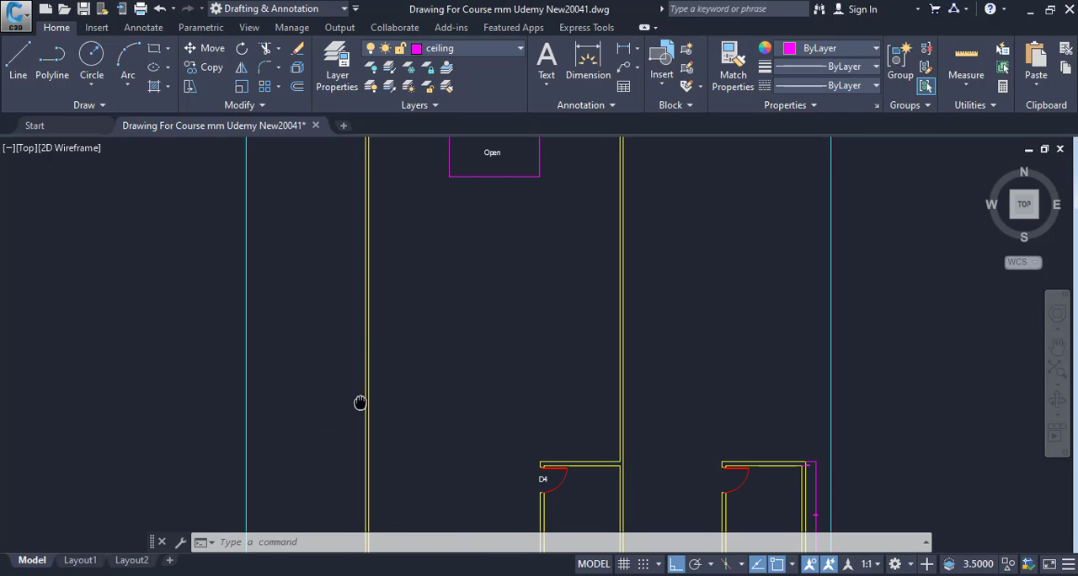
mouse_move(581, 325)
middle_down()
mouse_move(505, 412)
mouse_move(416, 416)
middle_up()
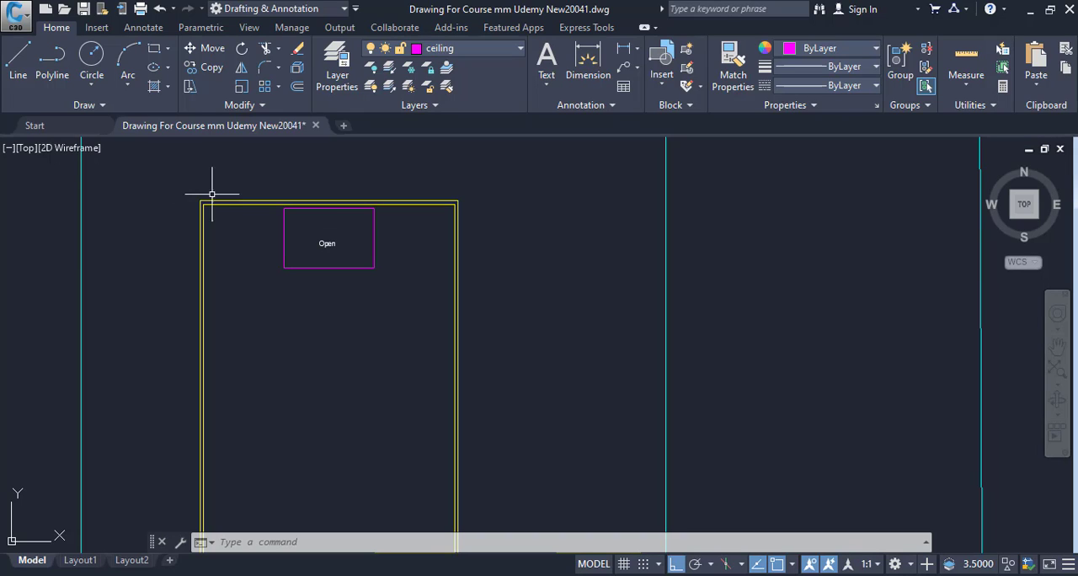
Start a polyline at the roof plan's outer upper-left corner and run it along the top wall to the outer upper-right corner.
text(pl)
key(Return)
scroll(182, 202, up, 4)
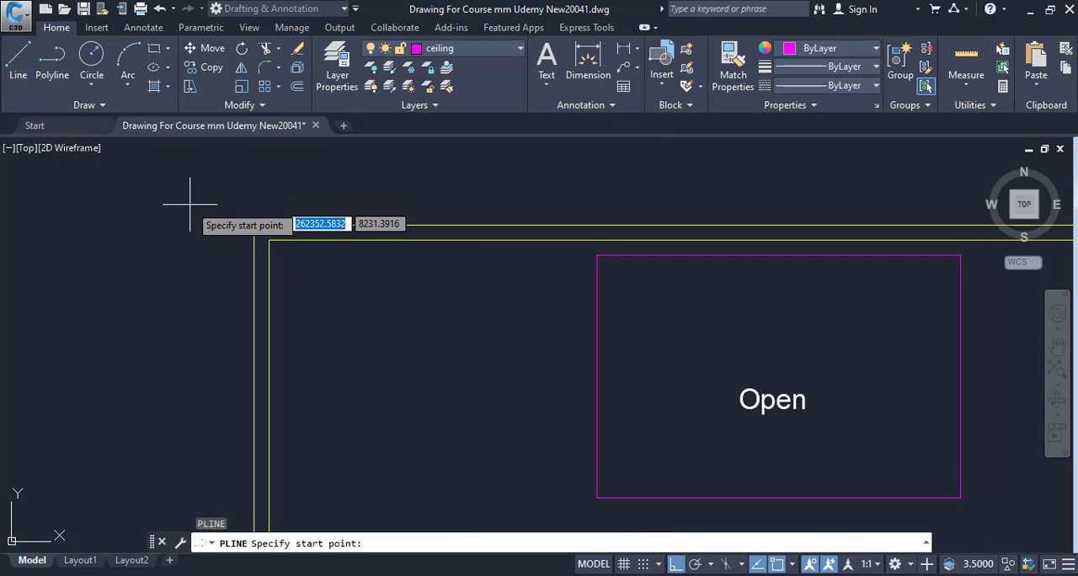
click(257, 220)
scroll(468, 331, down, 2)
middle_drag(464, 331, 160, 338)
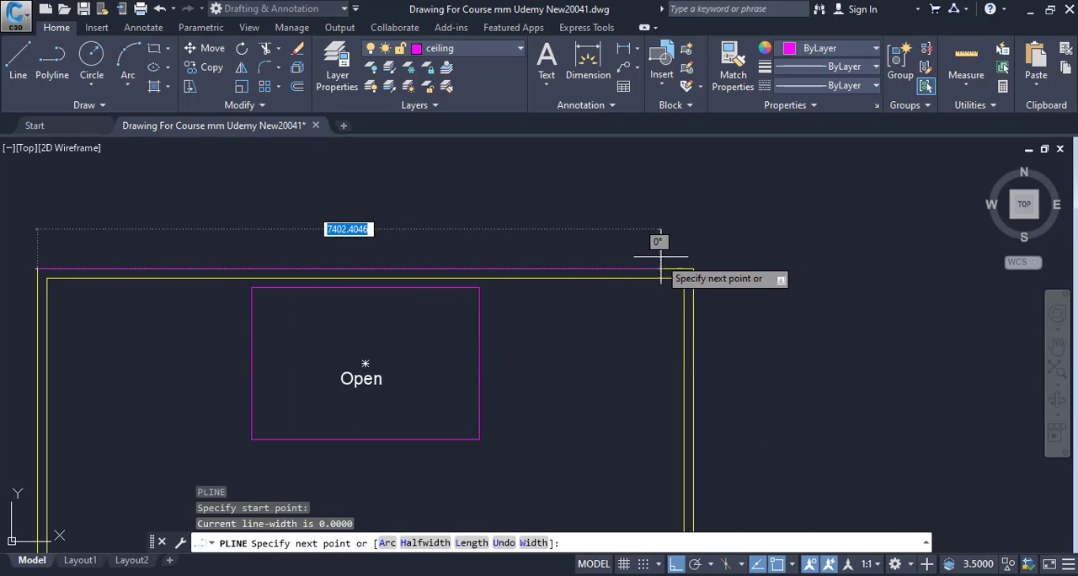
click(695, 263)
Continue the polyline down the outer face of the right wall to where the curved front edge begins.
scroll(680, 409, down, 3)
middle_drag(657, 375, 618, 155)
middle_drag(621, 505, 629, 143)
scroll(669, 345, up, 6)
scroll(667, 393, up, 2)
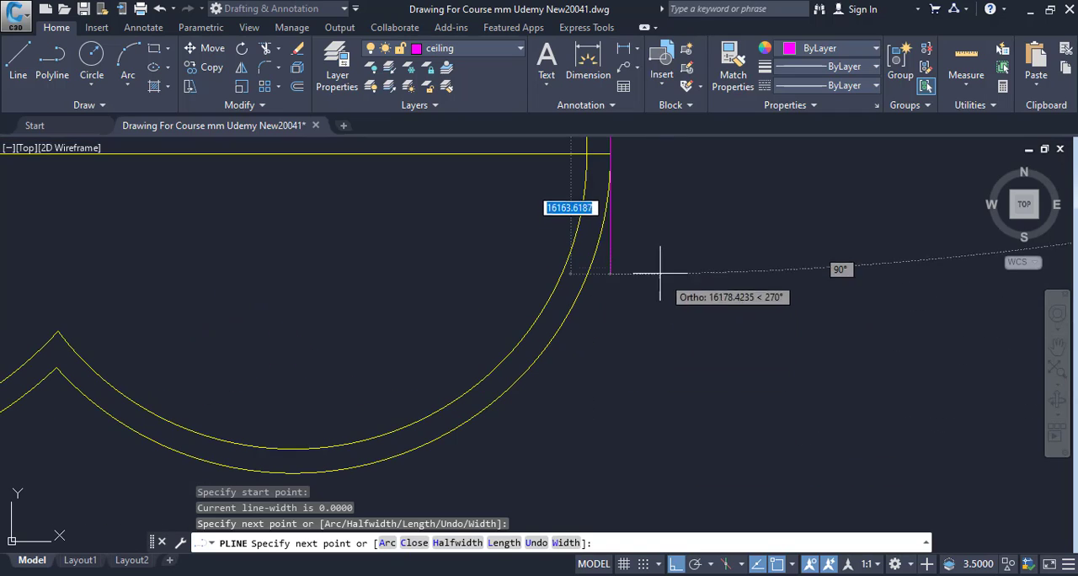
scroll(610, 150, up, 4)
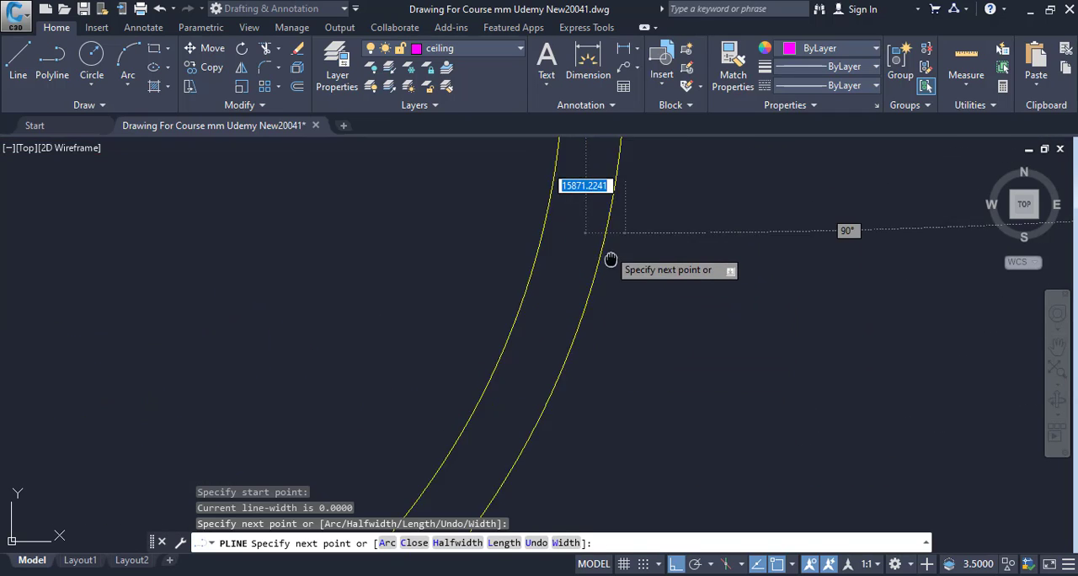
middle_drag(619, 322, 638, 428)
scroll(638, 443, up, 2)
middle_drag(653, 255, 659, 362)
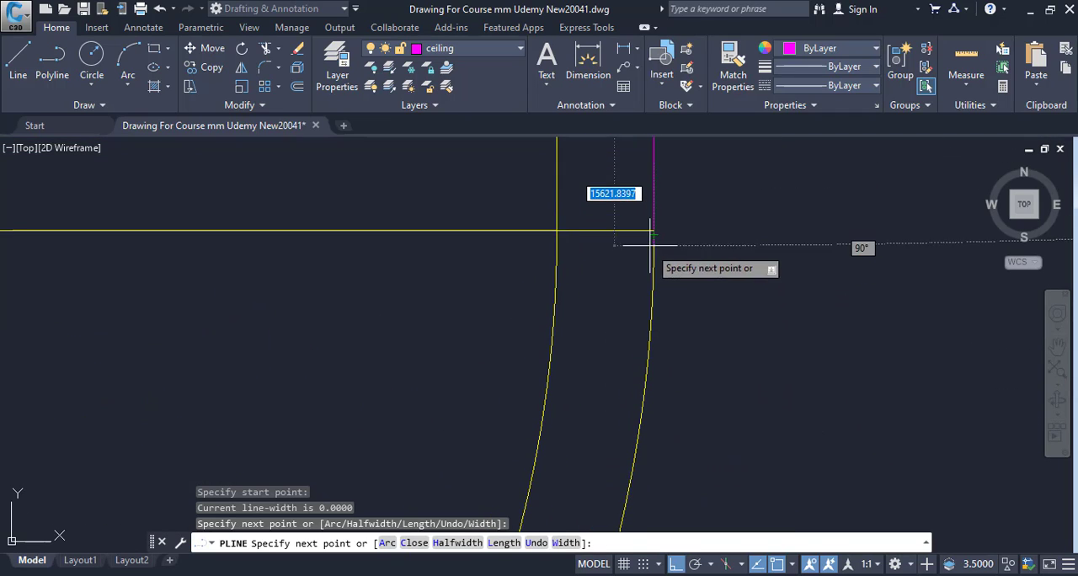
click(654, 229)
Switch the polyline to Arc with Second pt and trace the outer curve of the right scallop up to its cusp.
scroll(674, 455, down, 5)
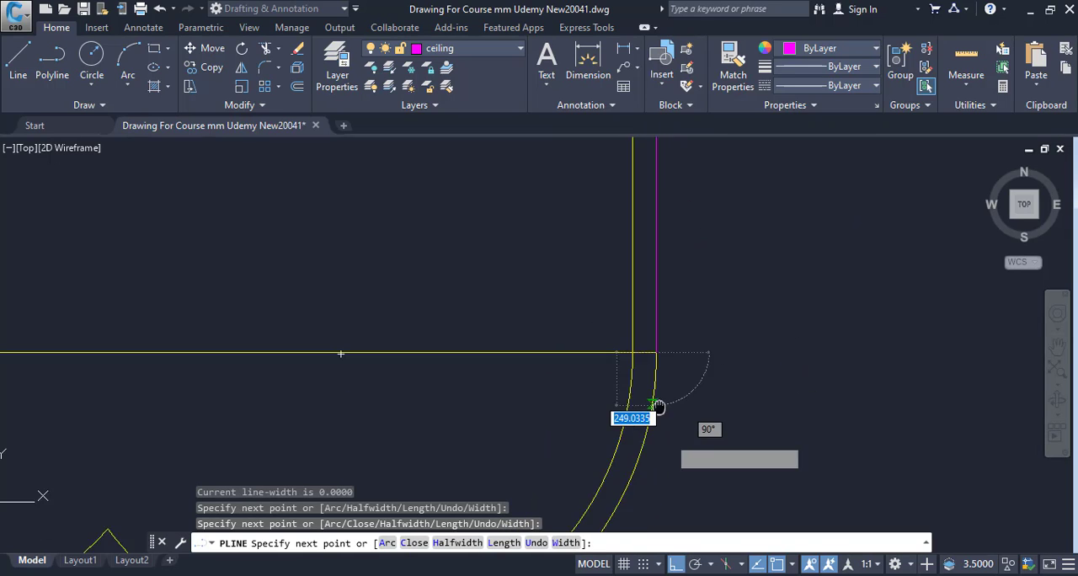
middle_drag(657, 471, 653, 399)
scroll(647, 371, down, 4)
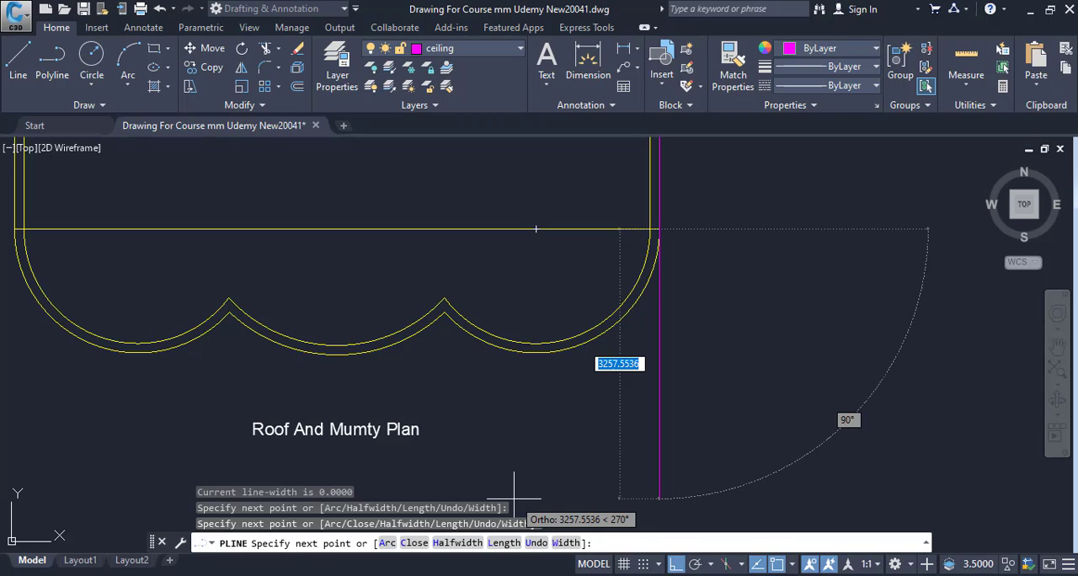
text(s)
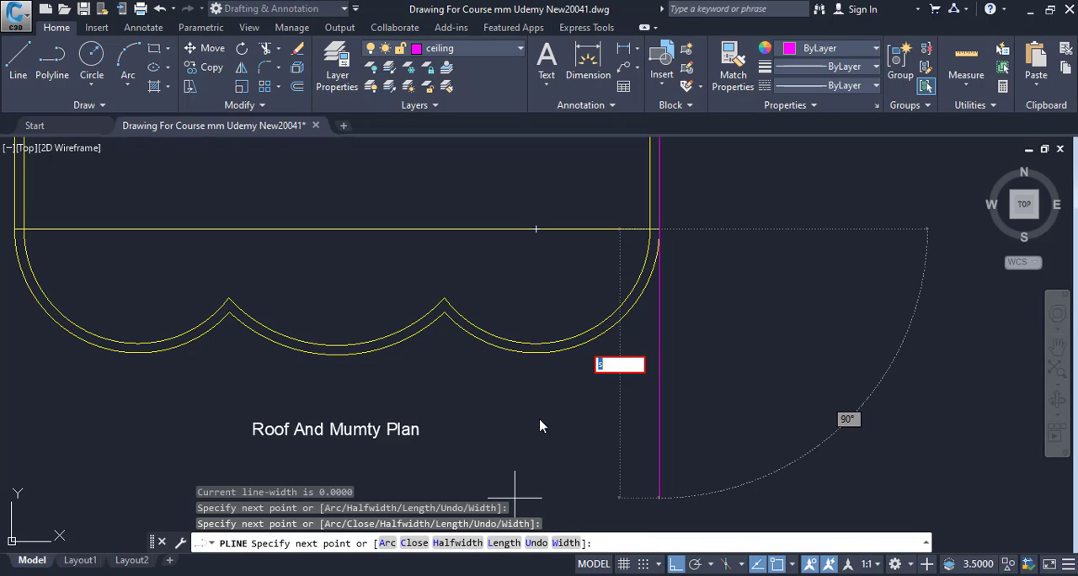
text(a)
key(Return)
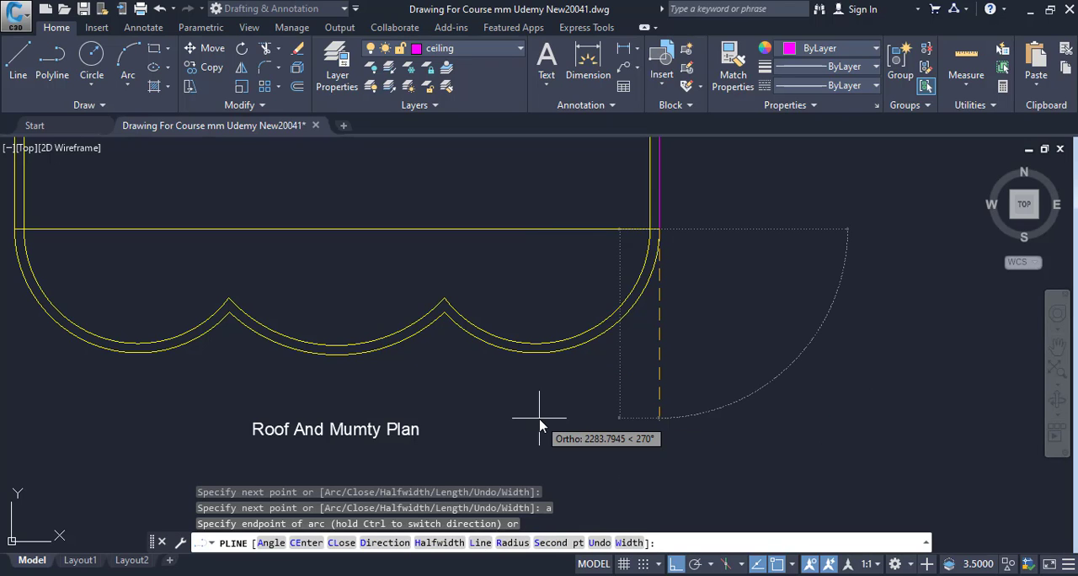
text(s)
key(Return)
scroll(588, 366, up, 4)
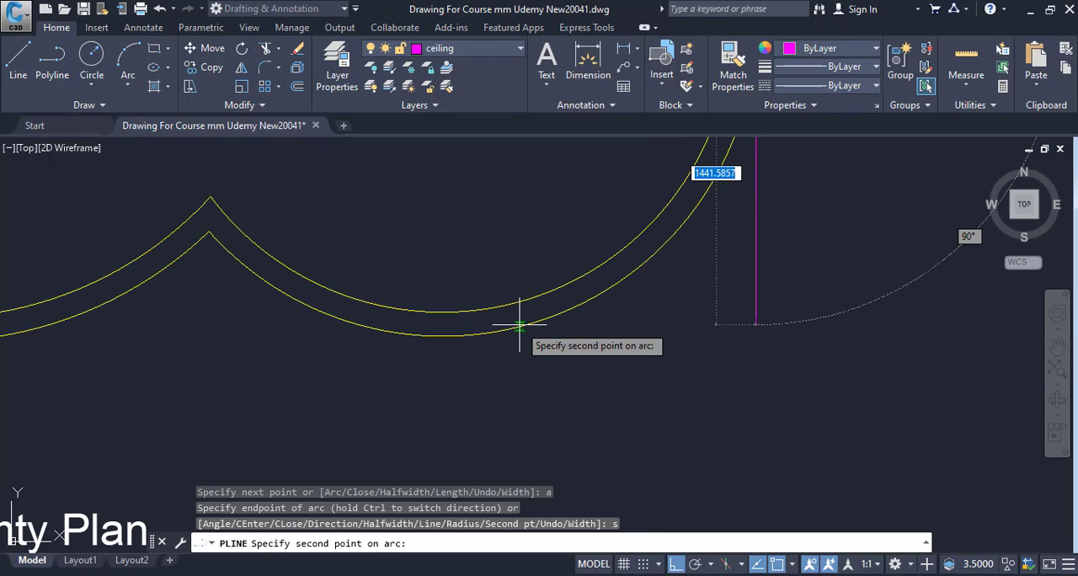
click(442, 336)
middle_drag(337, 320, 402, 382)
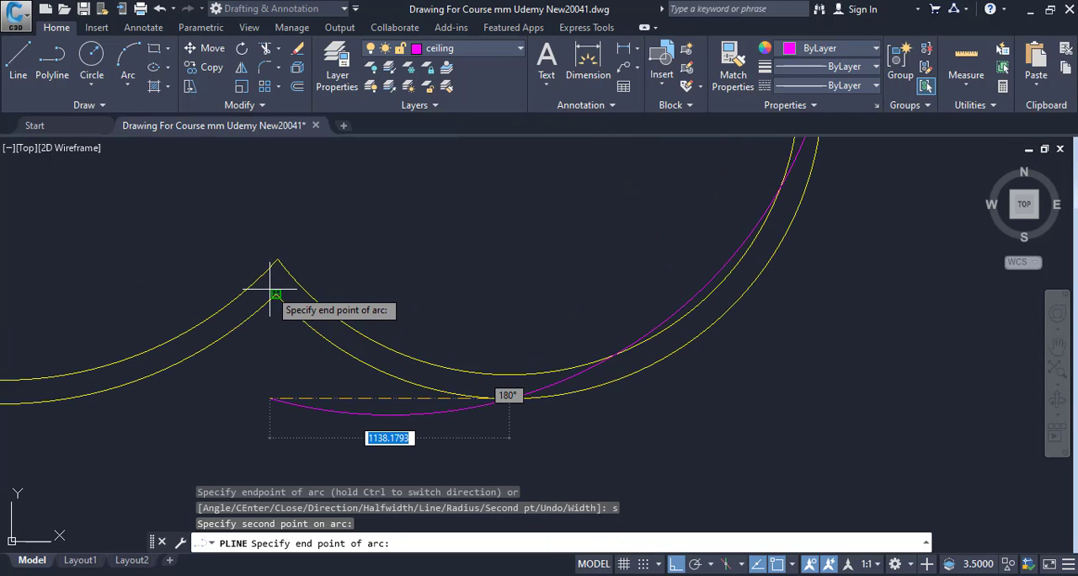
click(277, 294)
Add a second-point arc to the polyline along the outer curve of the middle scallop to the left cusp.
middle_drag(341, 432, 652, 275)
text(s)
key(Return)
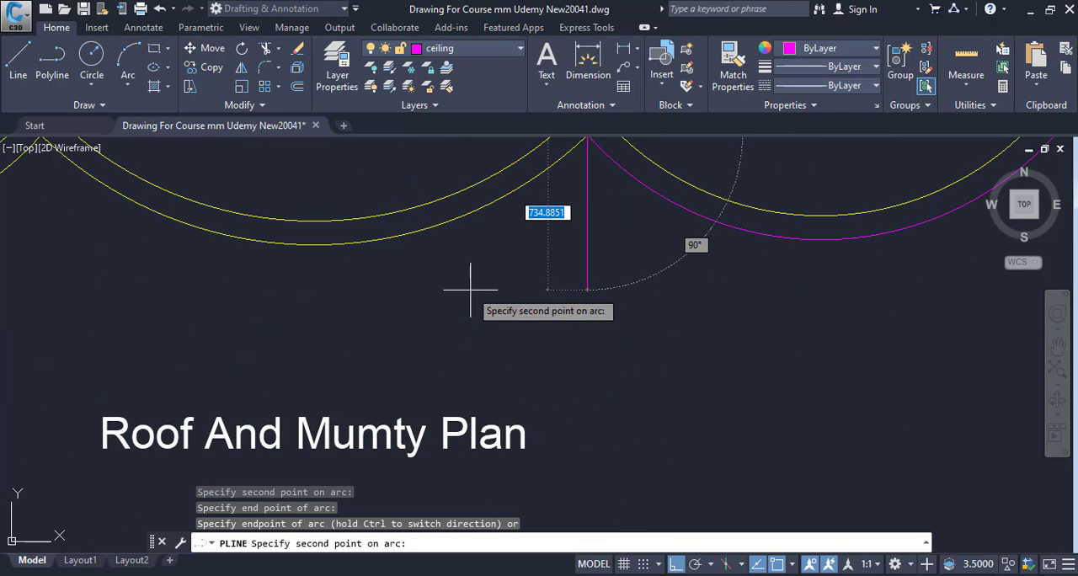
middle_drag(469, 289, 544, 359)
click(390, 314)
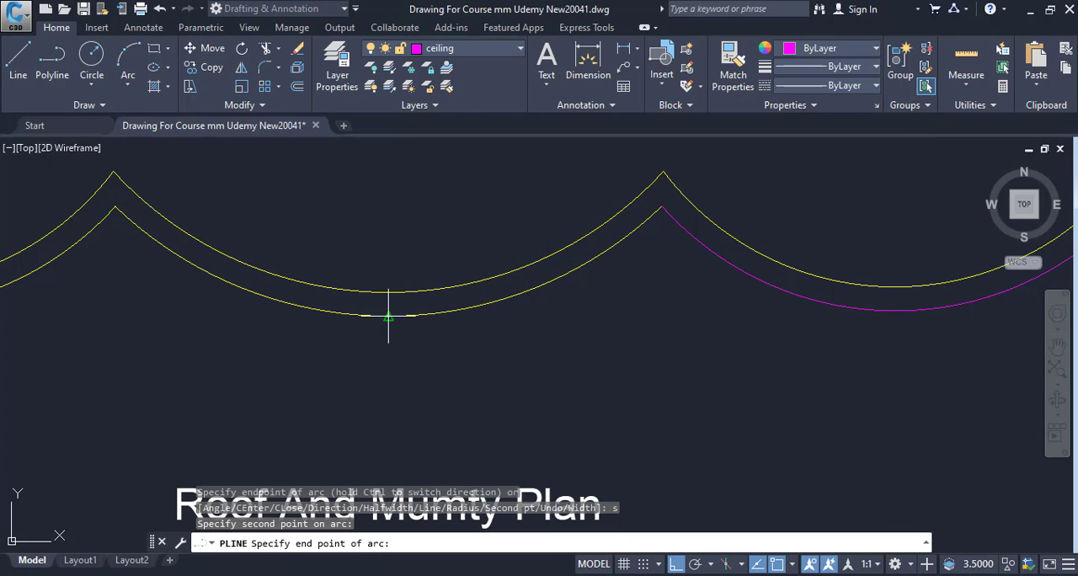
click(100, 188)
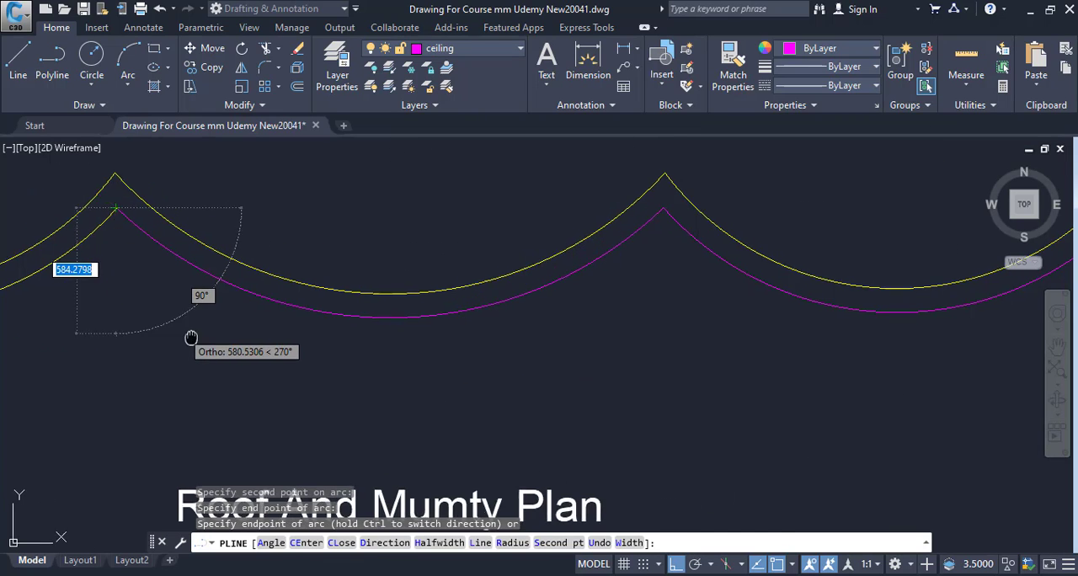
Add a second-point arc to the polyline along the left scallop's outer curve, ending at the left wall's outer face.
middle_drag(106, 320, 379, 327)
text(s)
key(Return)
middle_drag(94, 312, 358, 312)
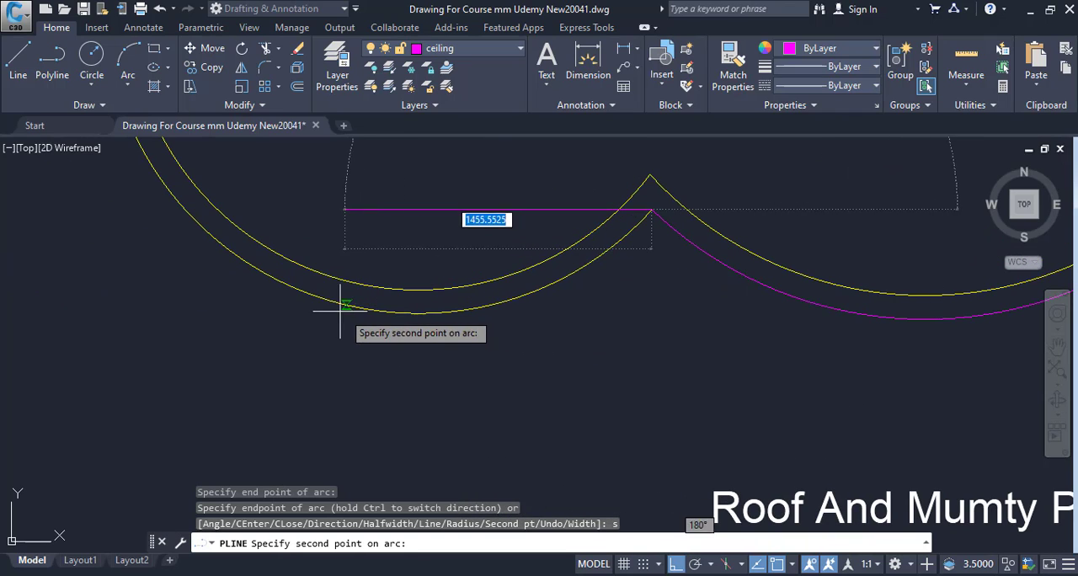
click(305, 293)
middle_drag(192, 239, 510, 409)
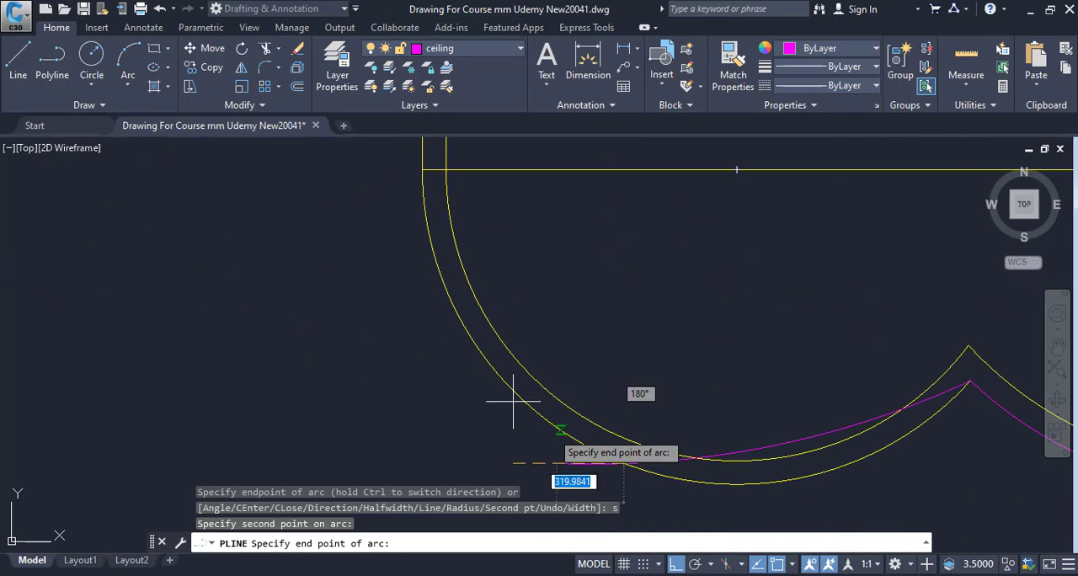
click(422, 169)
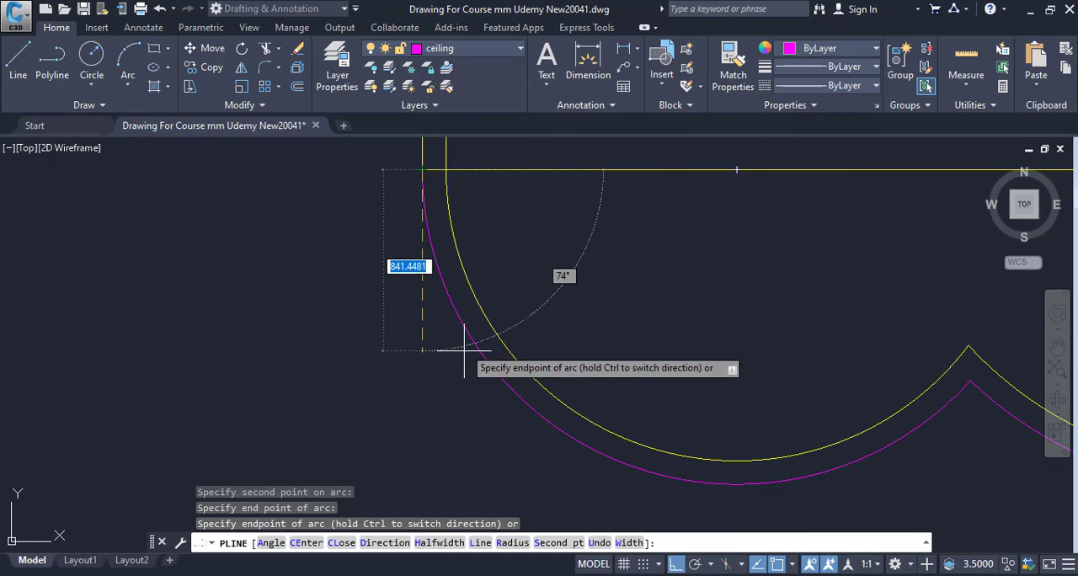
Switch the polyline to Line, run it up the left wall's outer face to the upper-left corner, and finish it.
scroll(464, 361, down, 4)
middle_drag(464, 364, 462, 448)
scroll(482, 406, down, 4)
mouse_move(482, 406)
middle_down()
mouse_move(338, 411)
mouse_move(410, 529)
middle_up()
text(l)
key(Return)
middle_drag(407, 396, 414, 448)
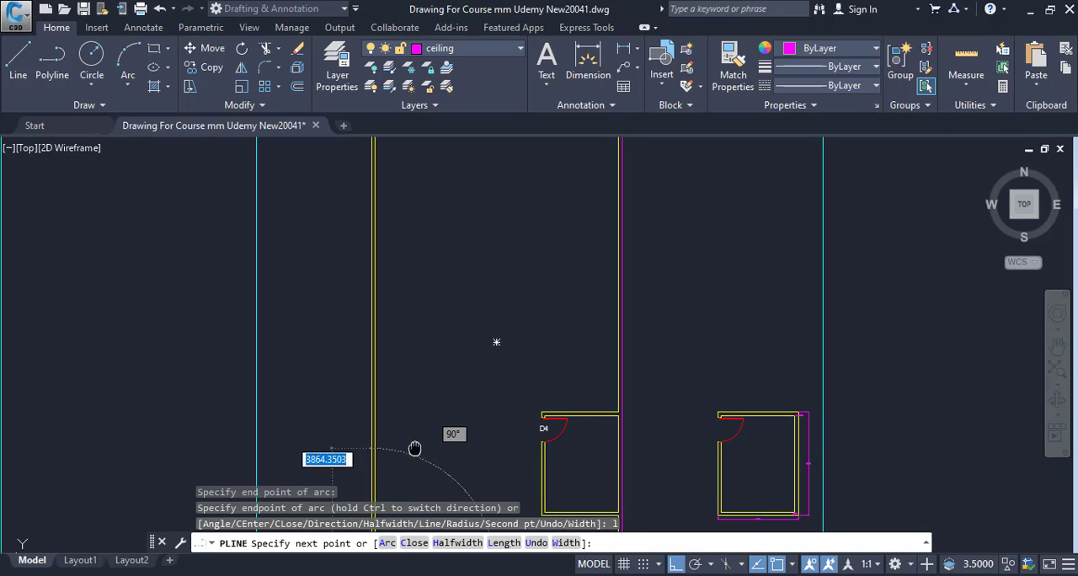
middle_drag(415, 344, 429, 451)
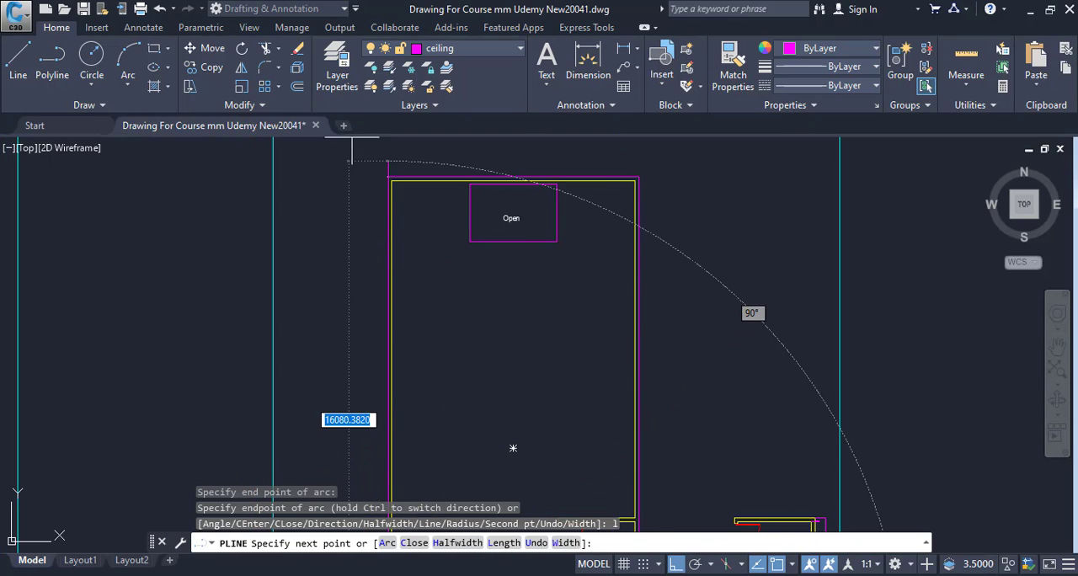
scroll(392, 178, up, 5)
click(319, 211)
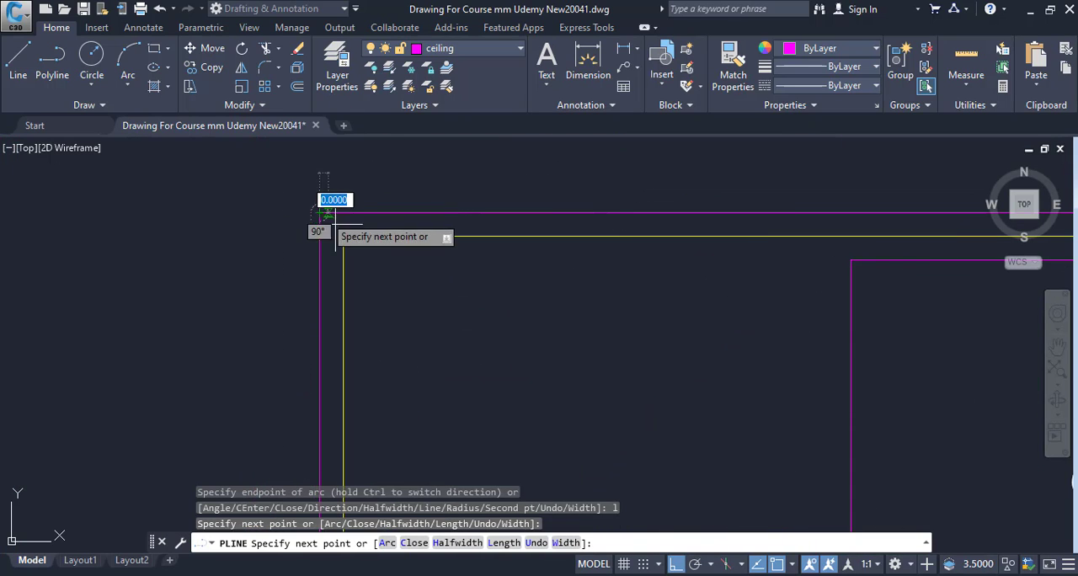
key(Escape)
scroll(383, 265, down, 6)
middle_drag(414, 262, 401, 214)
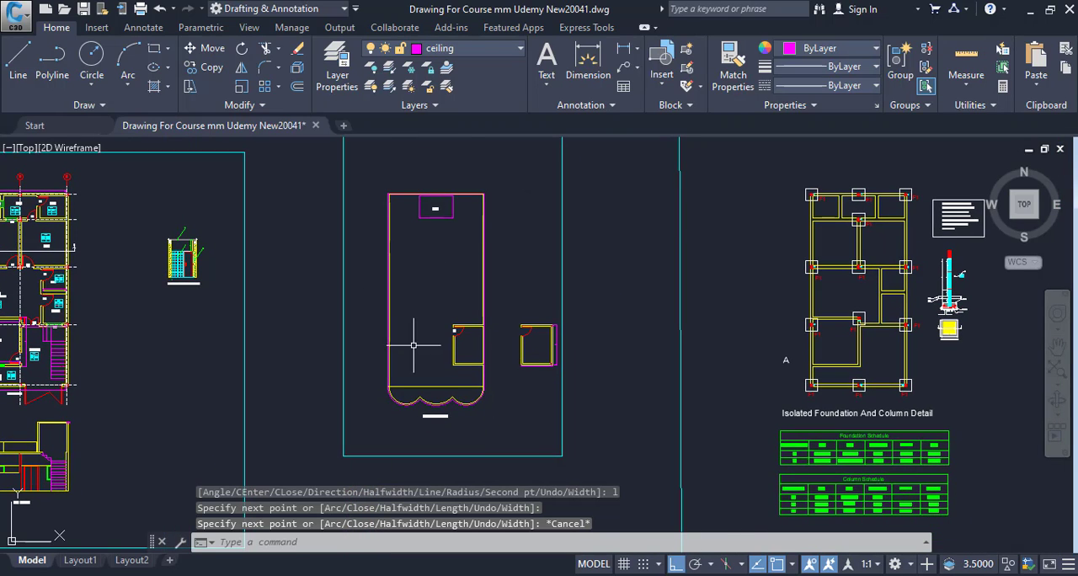
Select the traced outer outline polyline of the roof plan.
scroll(490, 377, up, 5)
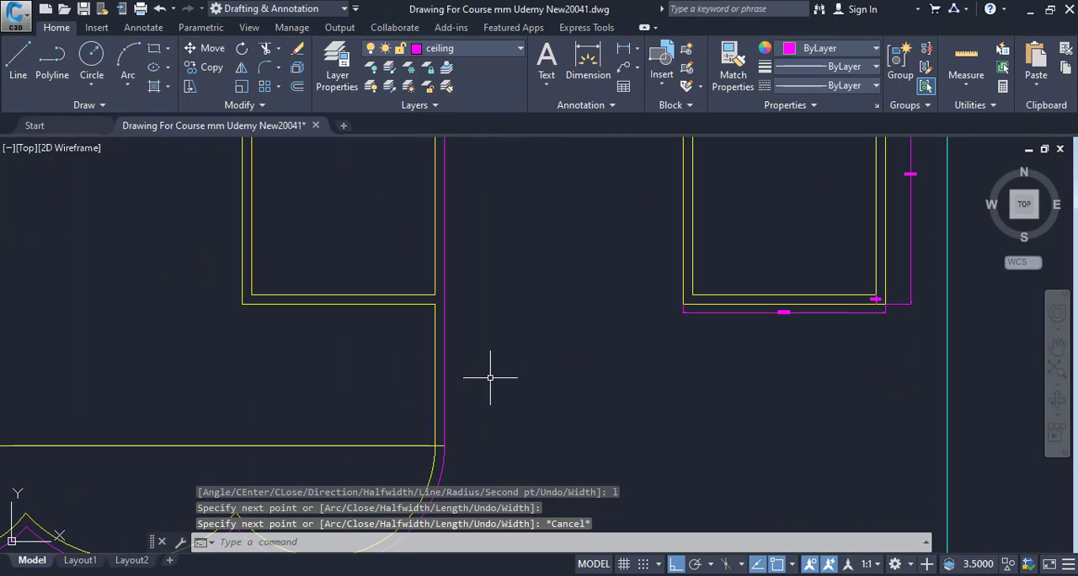
click(445, 355)
scroll(497, 369, down, 5)
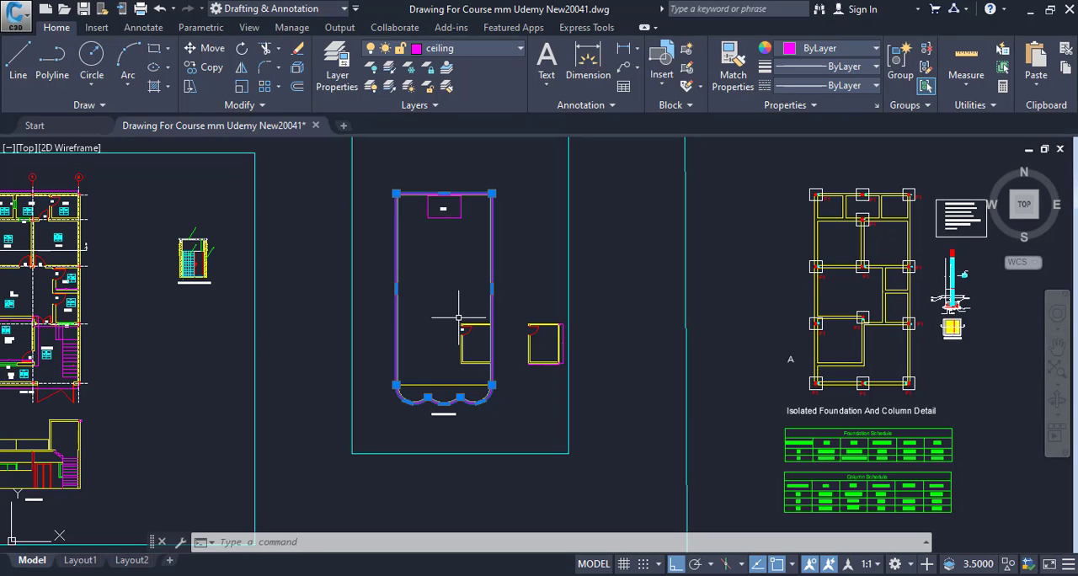
Look through the floor plan, foundation, excavation, grade beam and lintel beam drawings as far as the TOP Beam plan.
middle_drag(489, 335, 621, 430)
middle_drag(455, 387, 767, 347)
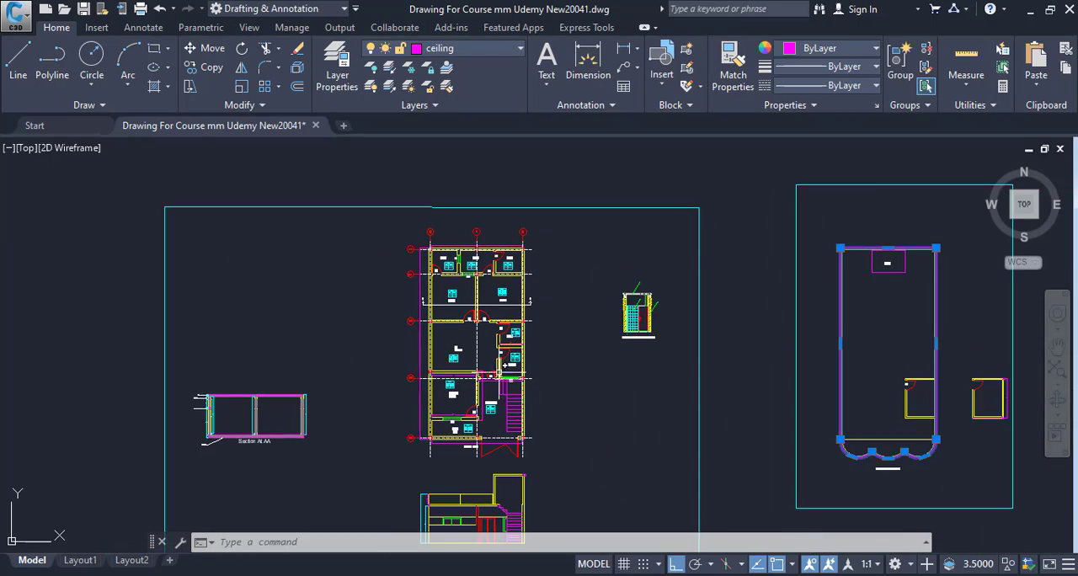
middle_drag(499, 364, 517, 390)
middle_drag(729, 356, 284, 329)
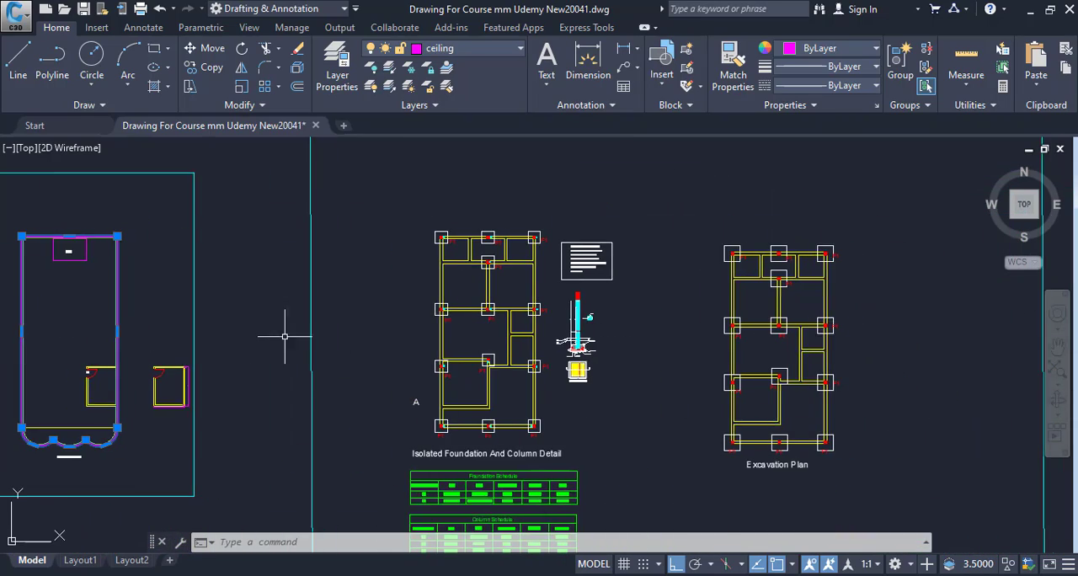
middle_drag(610, 335, 457, 332)
middle_drag(710, 360, 201, 359)
scroll(801, 347, up, 2)
middle_drag(804, 347, 201, 368)
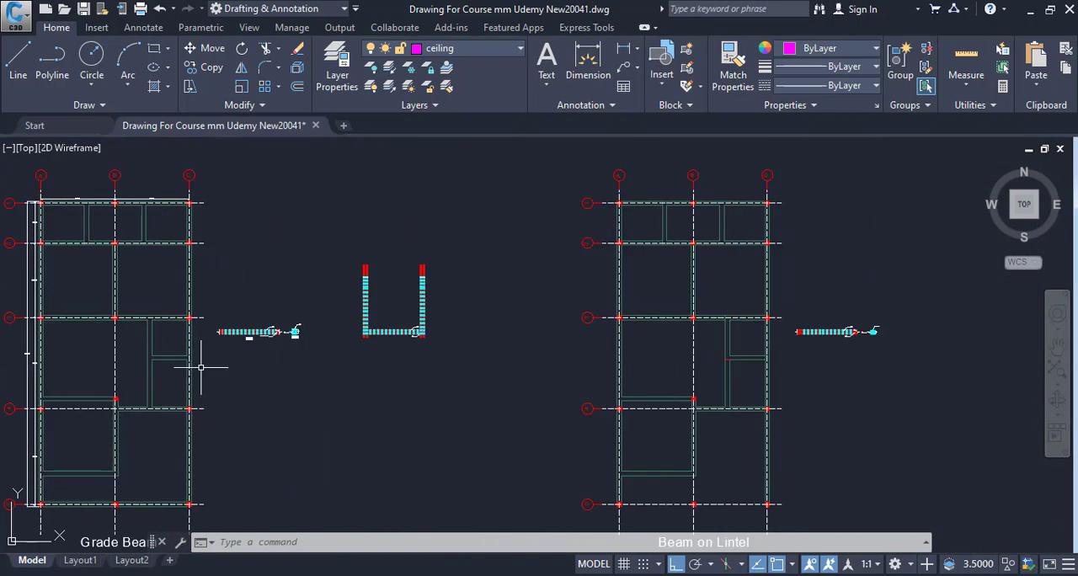
middle_drag(593, 363, 312, 379)
scroll(674, 363, down, 2)
middle_drag(643, 367, 524, 372)
scroll(817, 314, up, 6)
scroll(469, 272, down, 2)
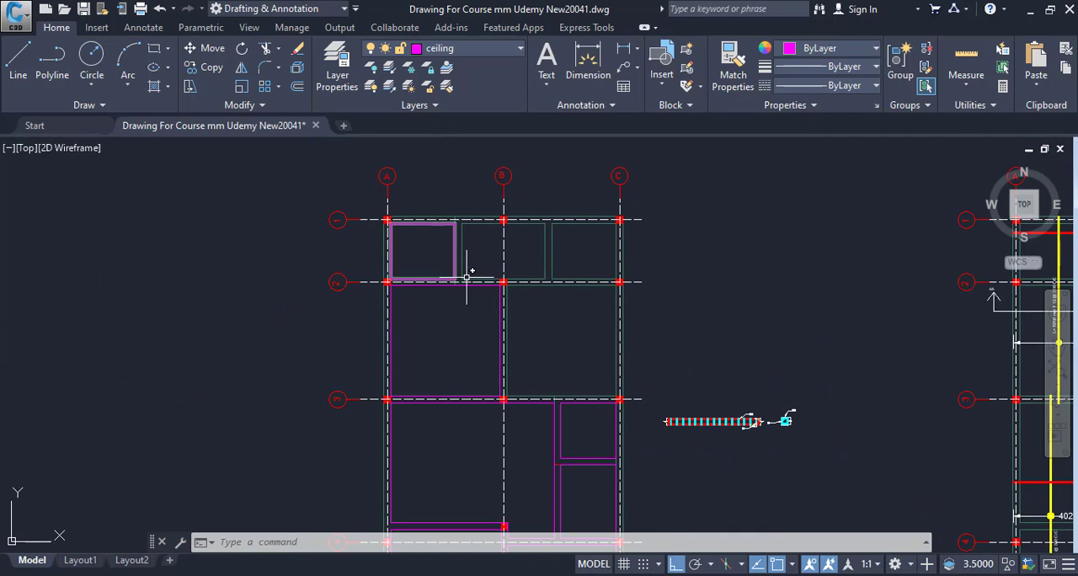
Examine the beam lines and slab bays between grid lines 1 and 2 on the TOP Beam plan.
scroll(480, 244, up, 4)
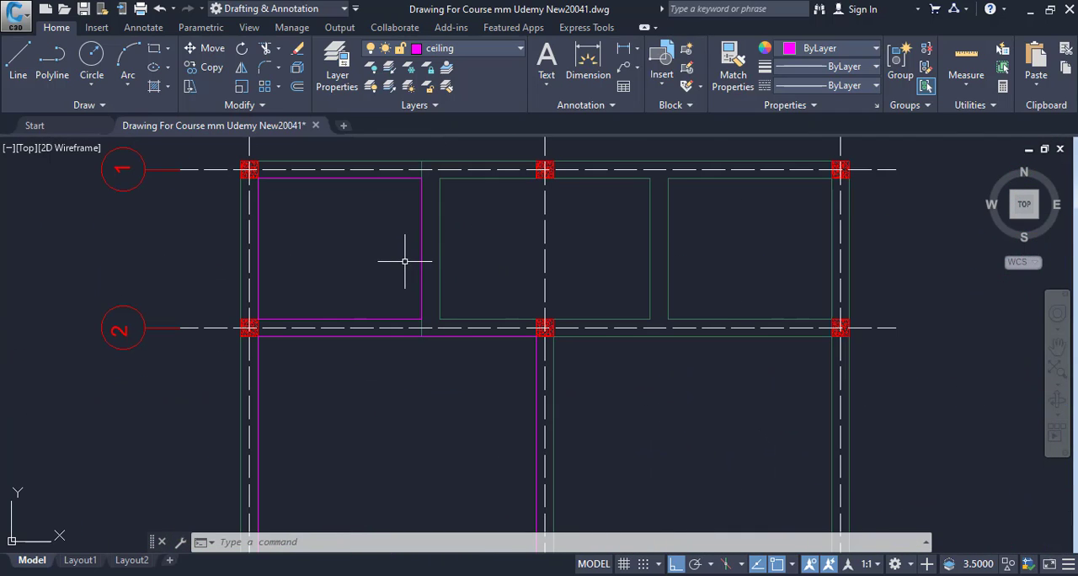
middle_drag(577, 370, 576, 358)
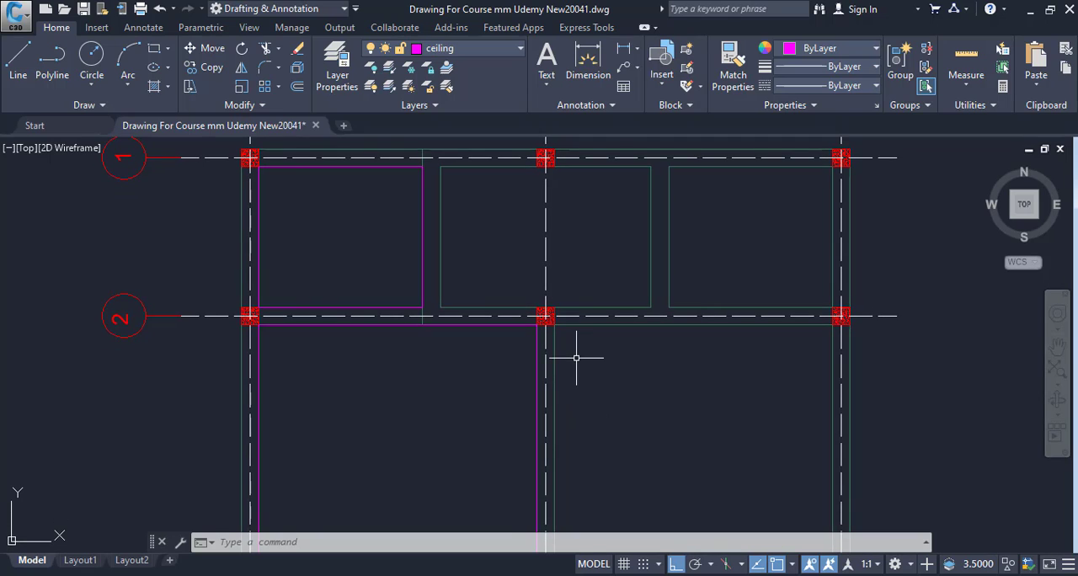
scroll(606, 458, down, 2)
scroll(498, 352, up, 5)
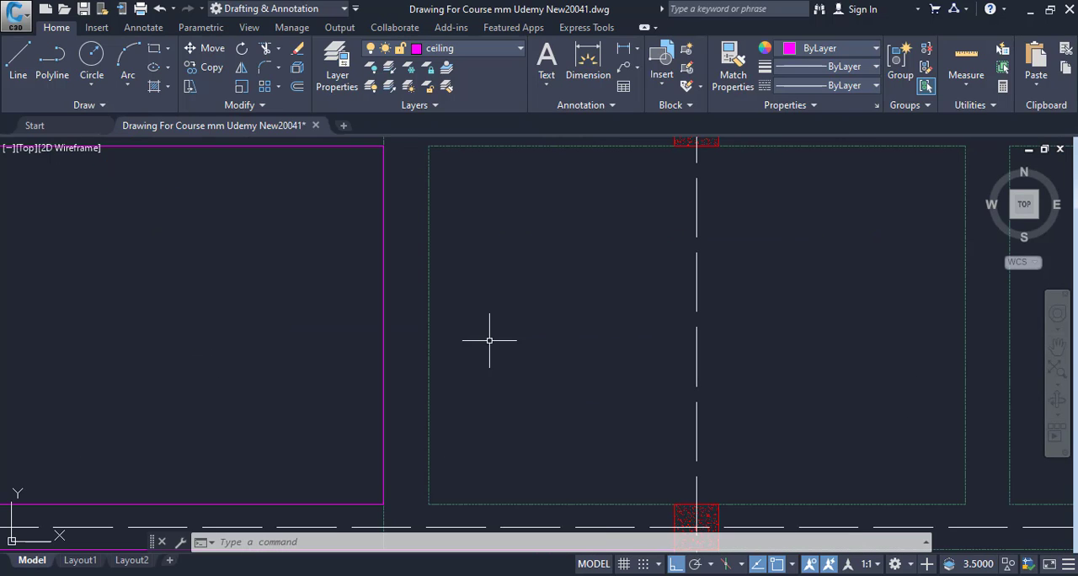
middle_drag(304, 188, 330, 271)
scroll(588, 356, down, 6)
middle_drag(580, 343, 514, 256)
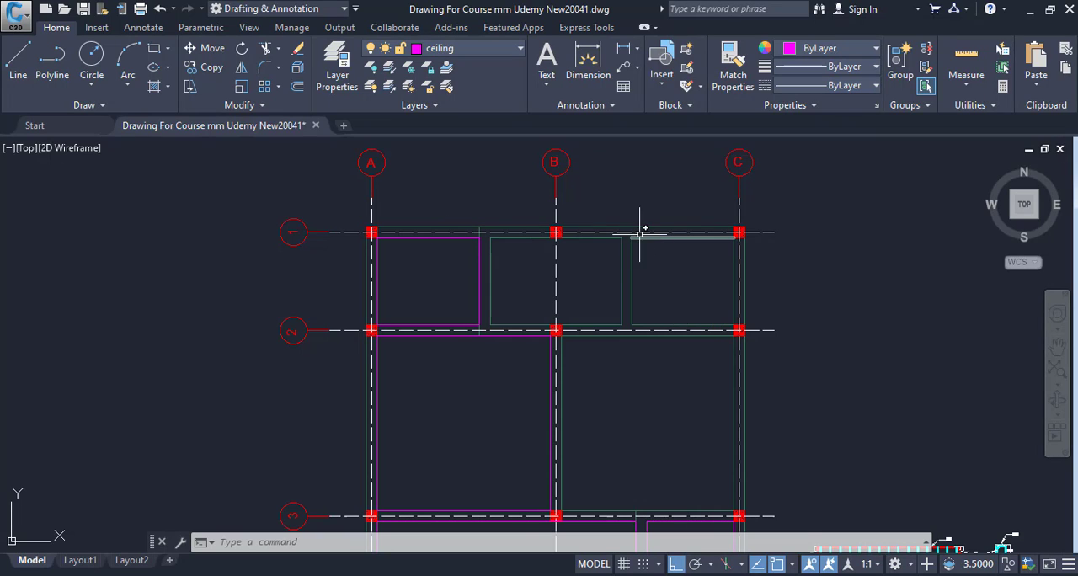
scroll(624, 268, up, 2)
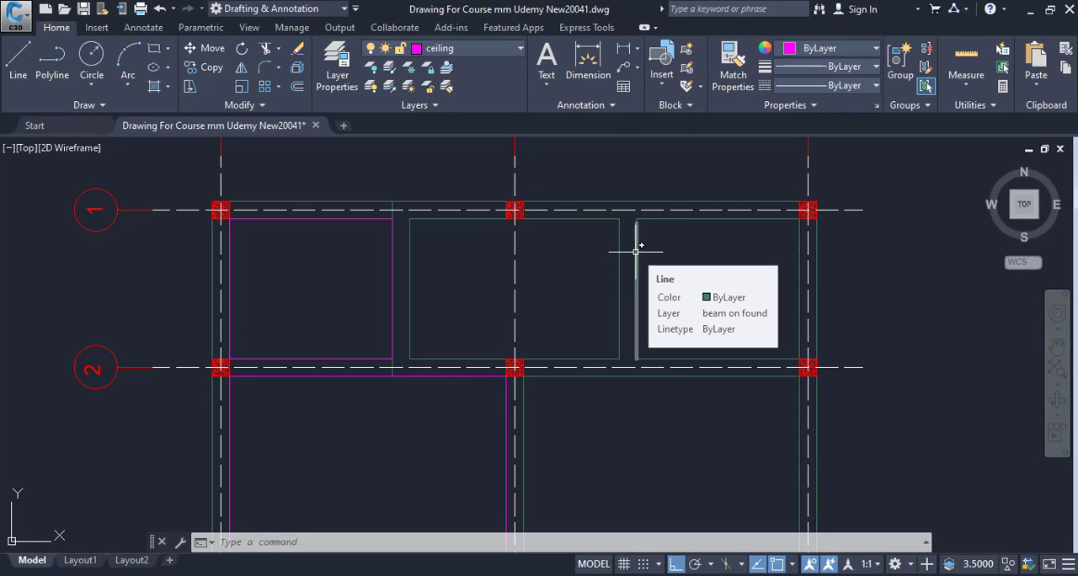
mouse_move(638, 251)
middle_down()
mouse_move(621, 272)
mouse_move(535, 276)
middle_up()
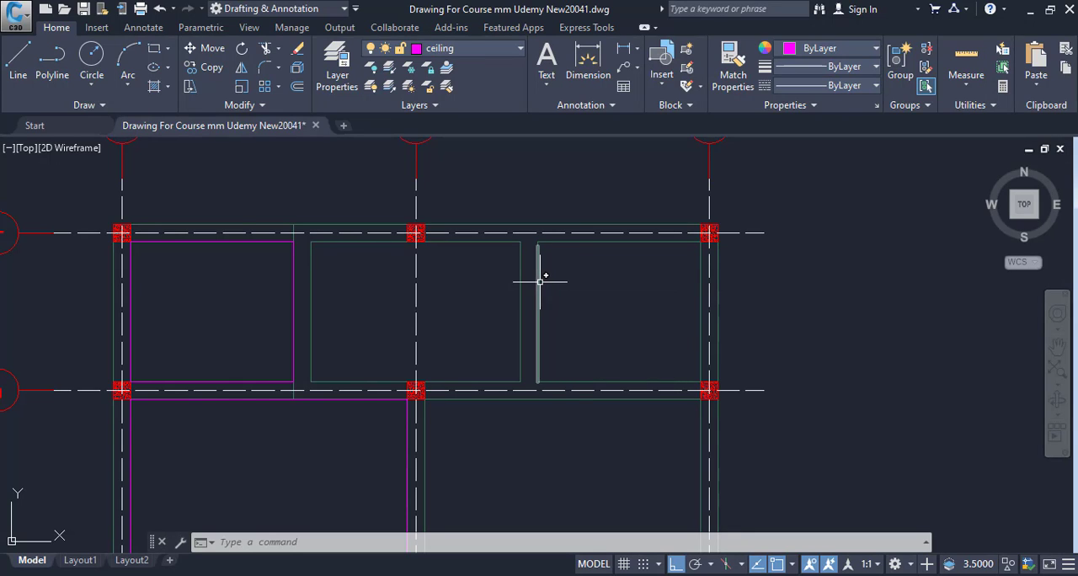
middle_drag(607, 300, 615, 341)
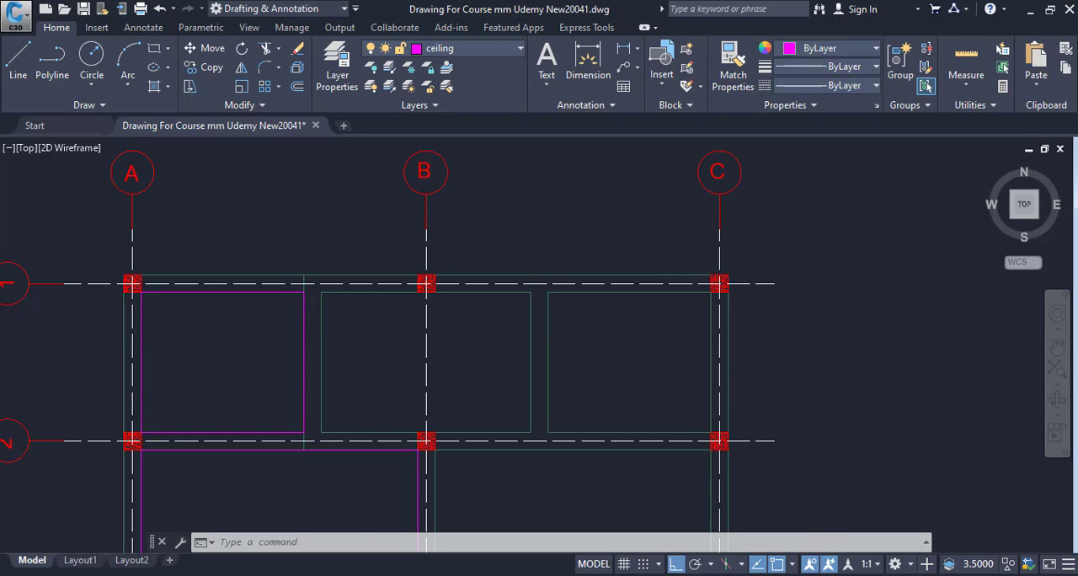
scroll(564, 330, up, 2)
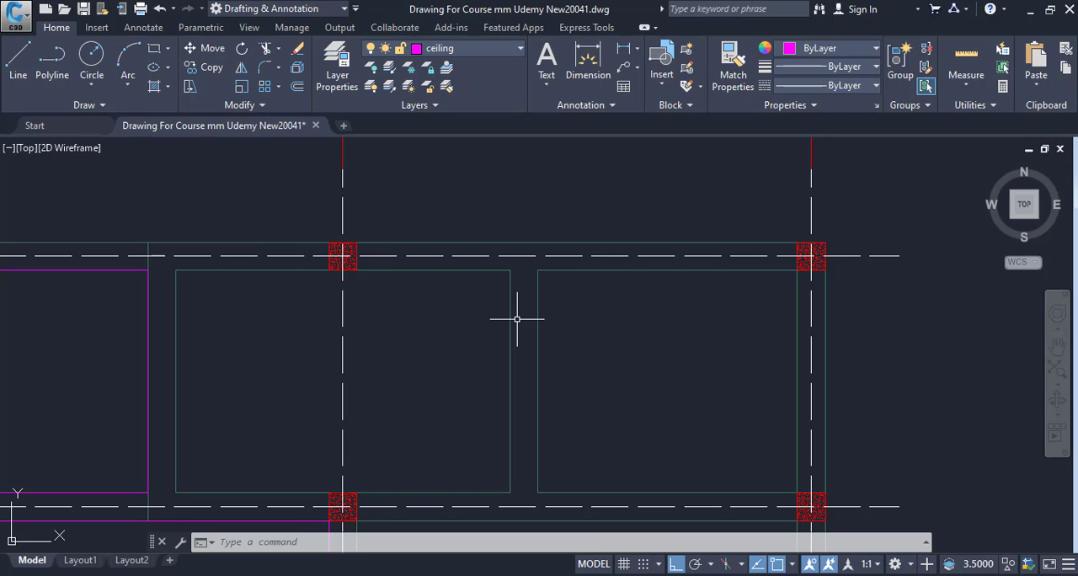
scroll(526, 310, down, 2)
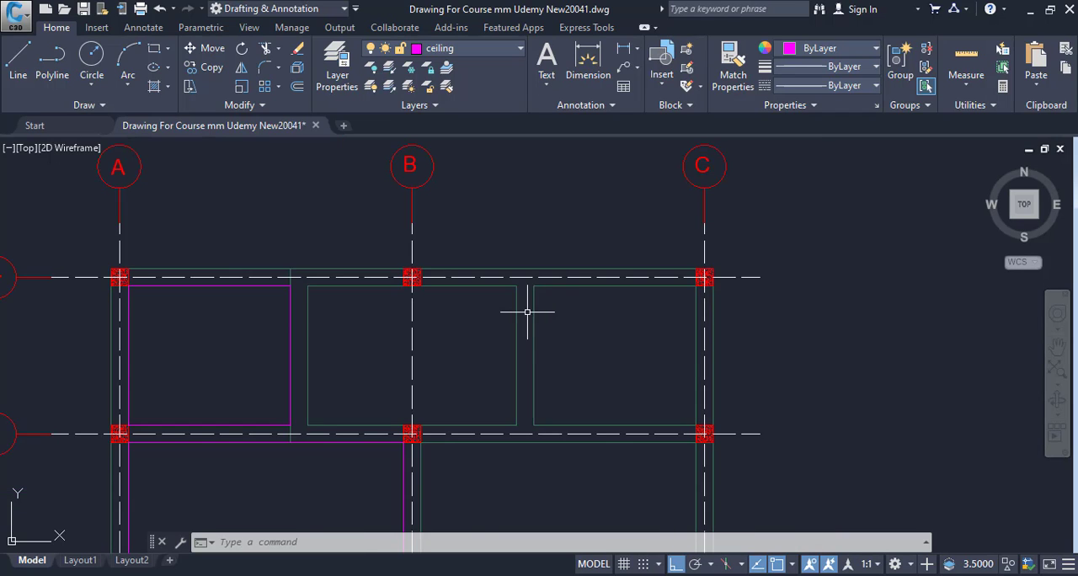
mouse_move(600, 286)
middle_down()
mouse_move(645, 251)
mouse_move(684, 160)
middle_up()
scroll(662, 277, down, 4)
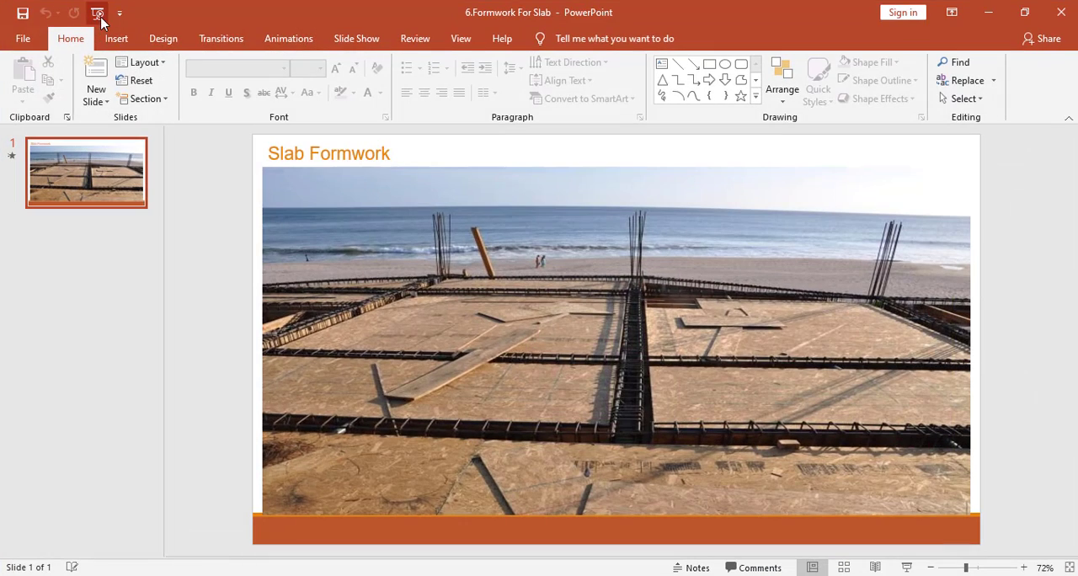
Switch to PowerPoint to view the Slab Formwork photo, and end the slide show.
click(98, 15)
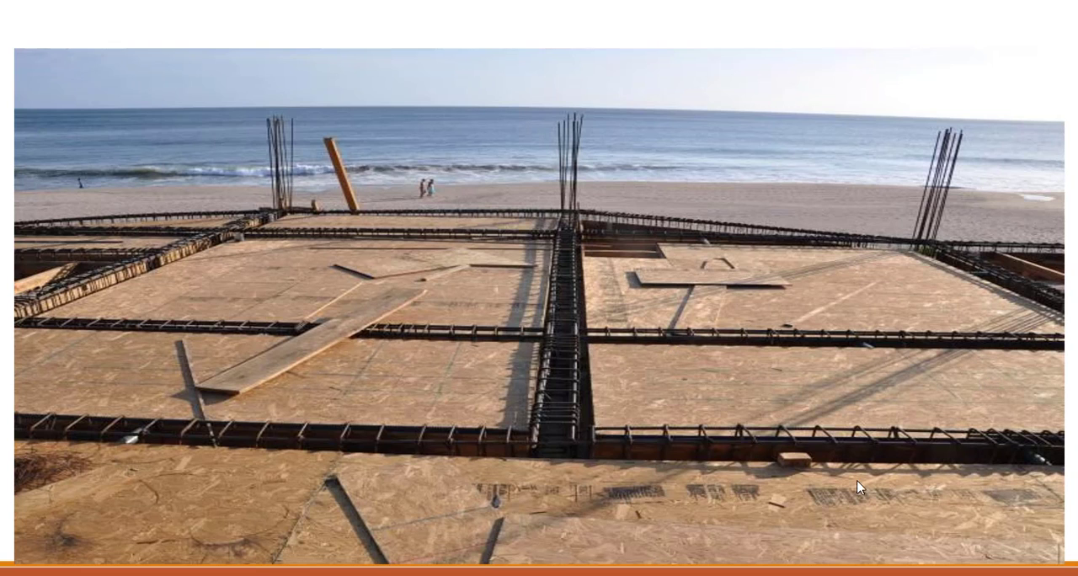
key(Escape)
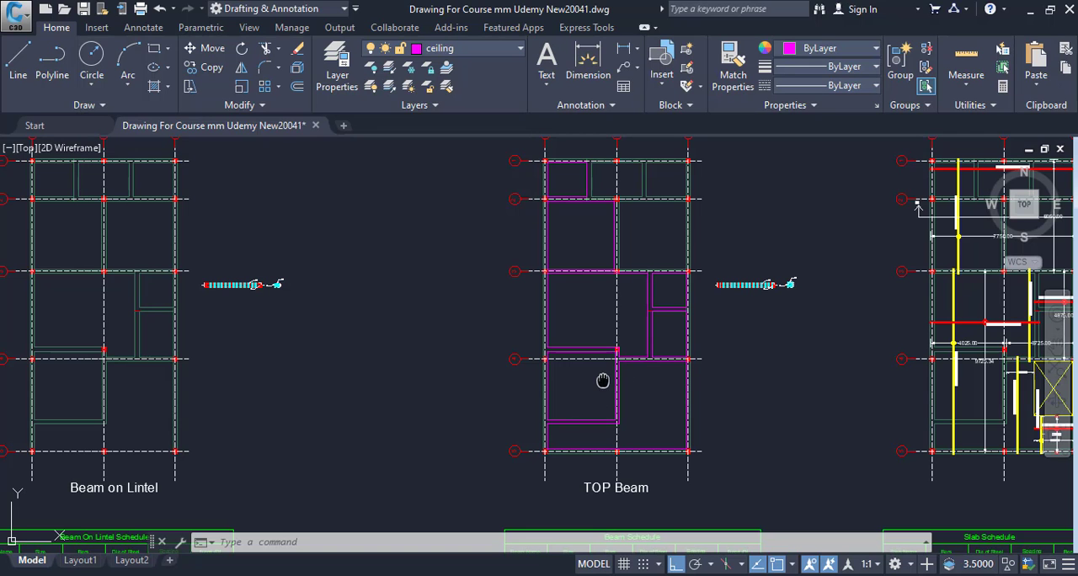
Return to the Roof And Mumty Plan in the CAD drawing and list the properties of the selected outline polyline.
scroll(601, 374, down, 5)
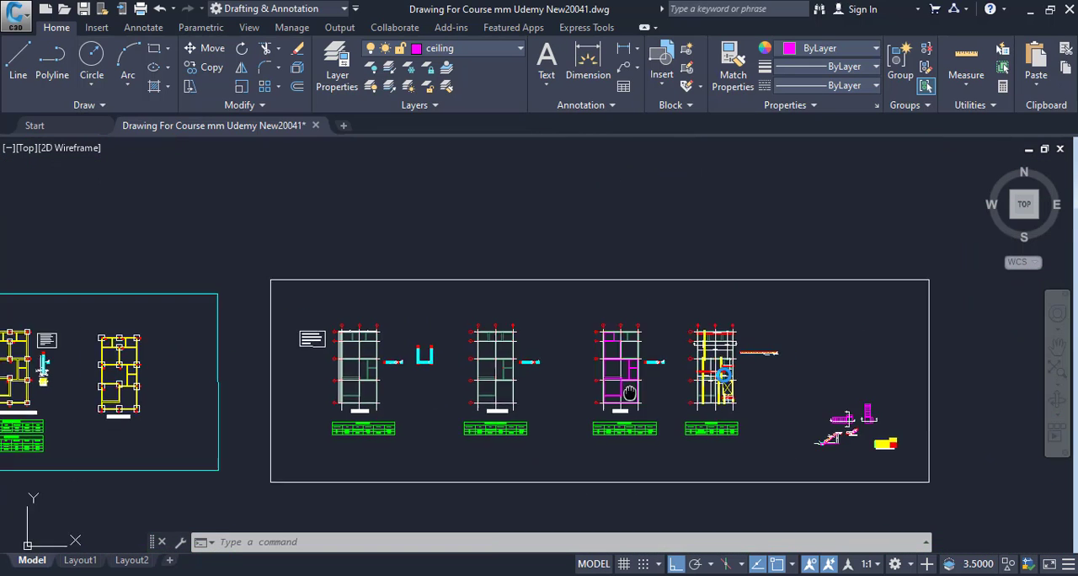
middle_drag(541, 380, 1038, 361)
middle_drag(481, 375, 590, 370)
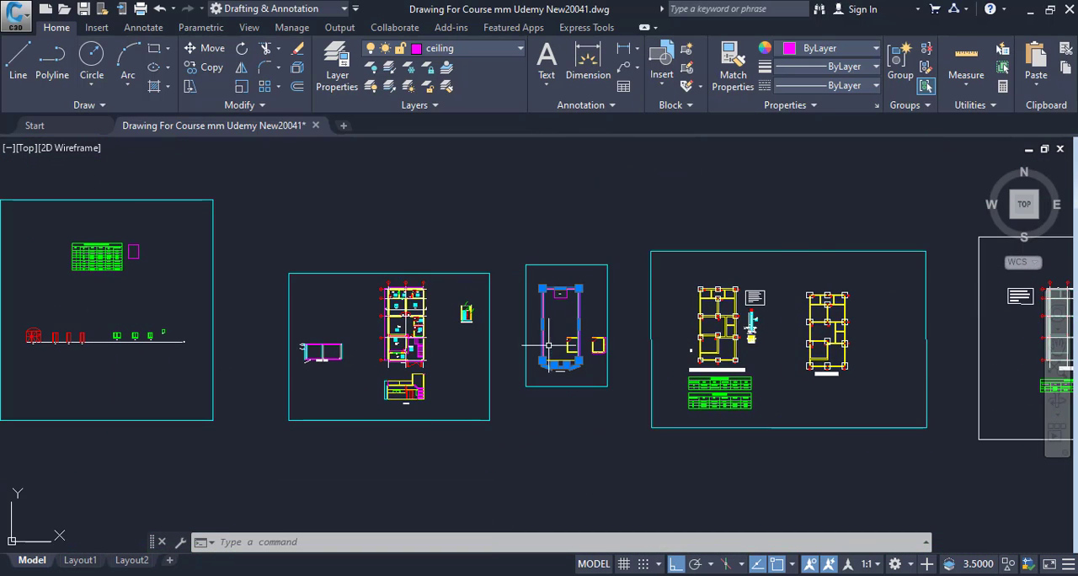
scroll(552, 347, up, 8)
scroll(553, 393, up, 2)
scroll(446, 429, down, 4)
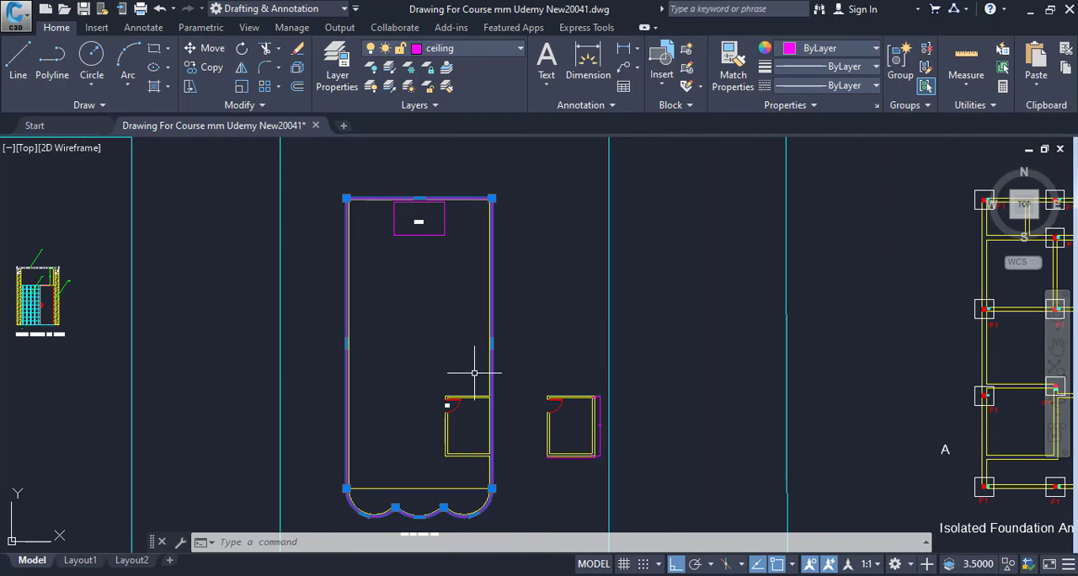
text(li)
key(Return)
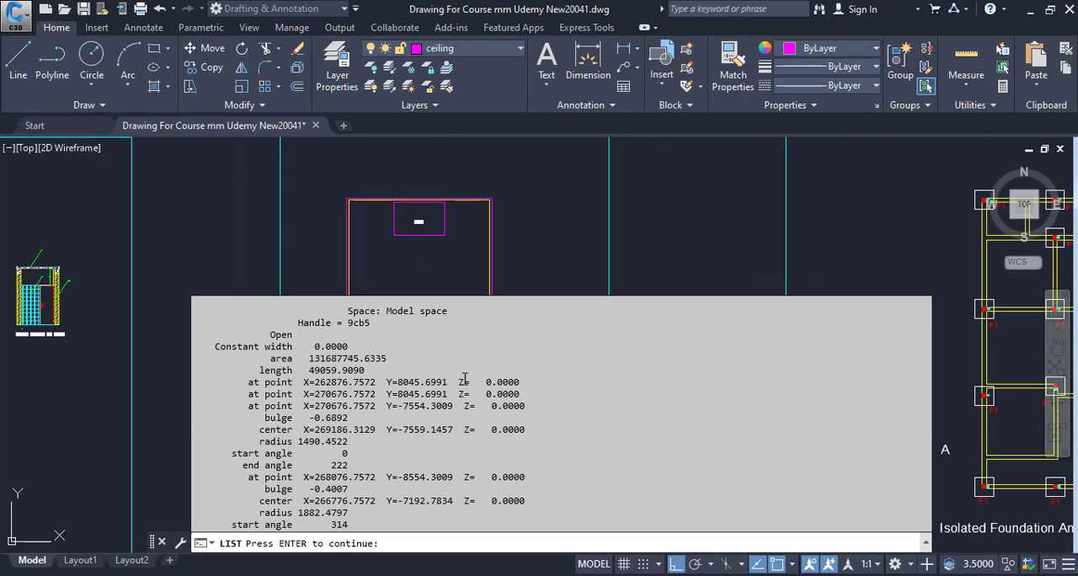
Copy the outline's area value from the LIST results.
drag(310, 361, 342, 361)
click(374, 388)
scroll(382, 393, up, 1)
scroll(381, 393, up, 3)
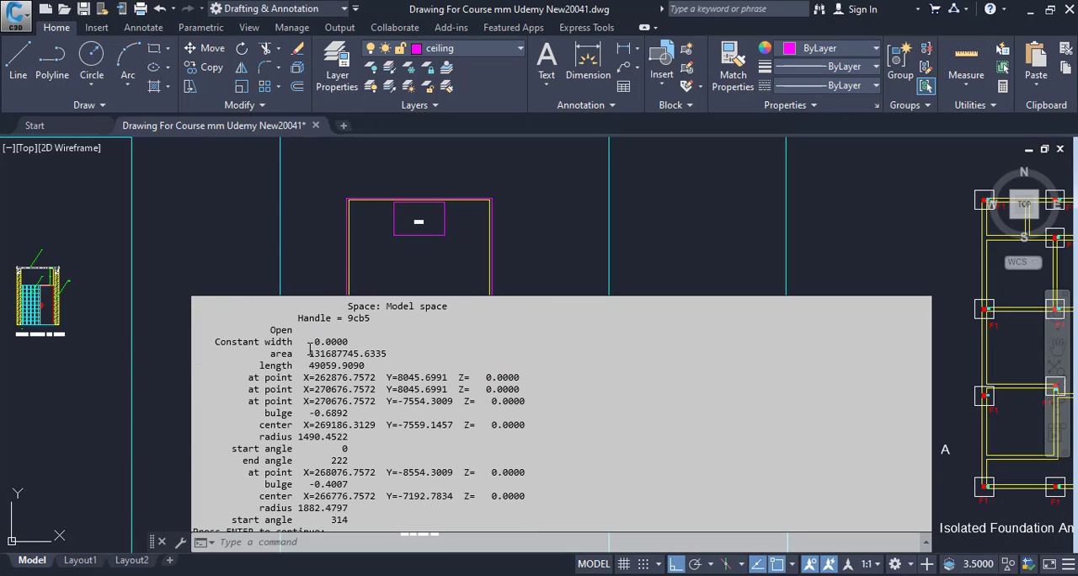
drag(309, 354, 387, 357)
right_click(390, 360)
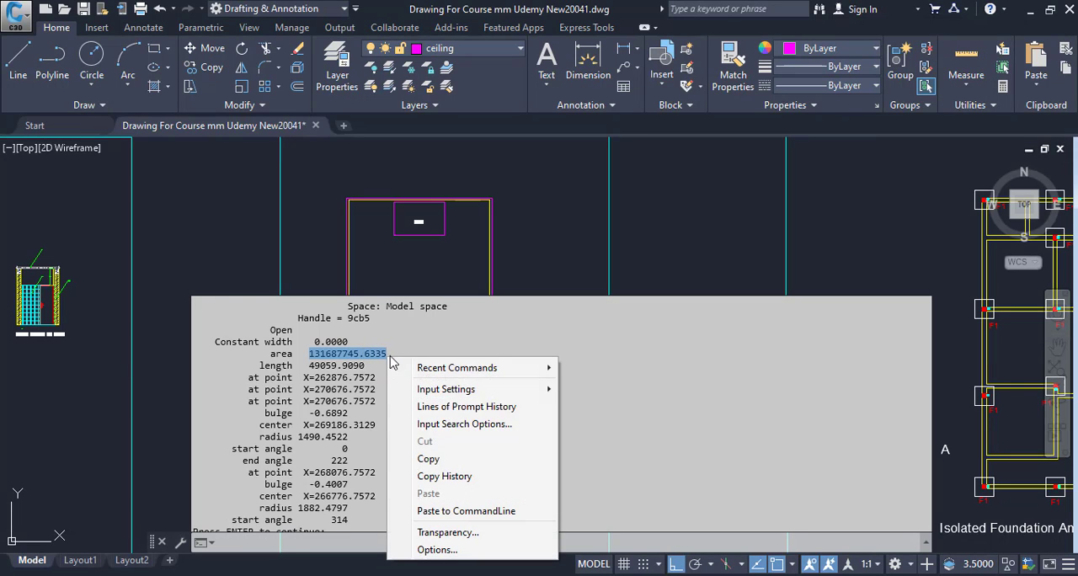
click(432, 459)
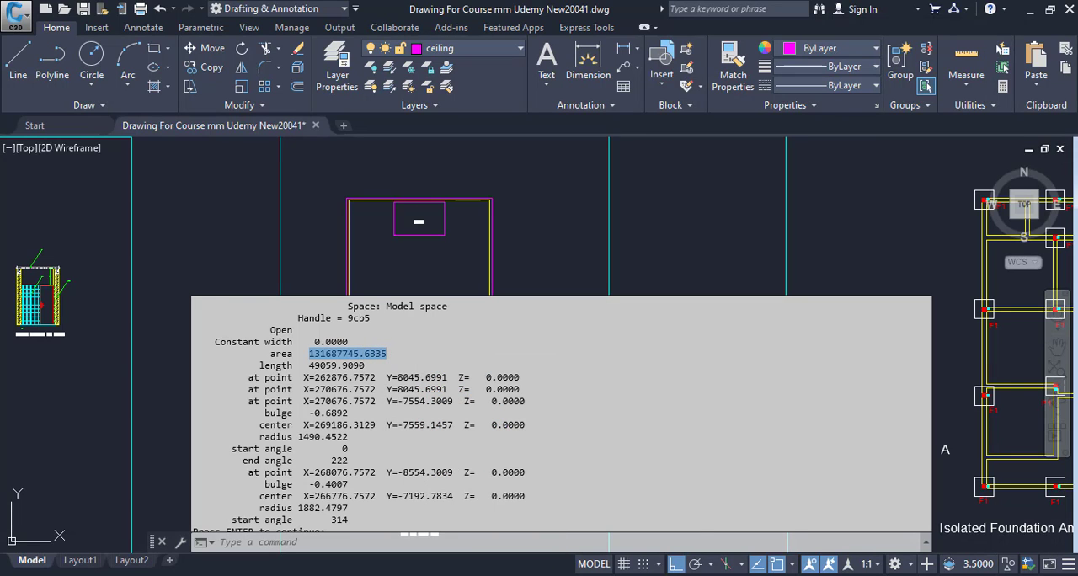
Switch to Calculator, paste the copied area and divide it by 1,000,000 to convert it to square metres.
key(alt+Tab)
key(ctrl+v)
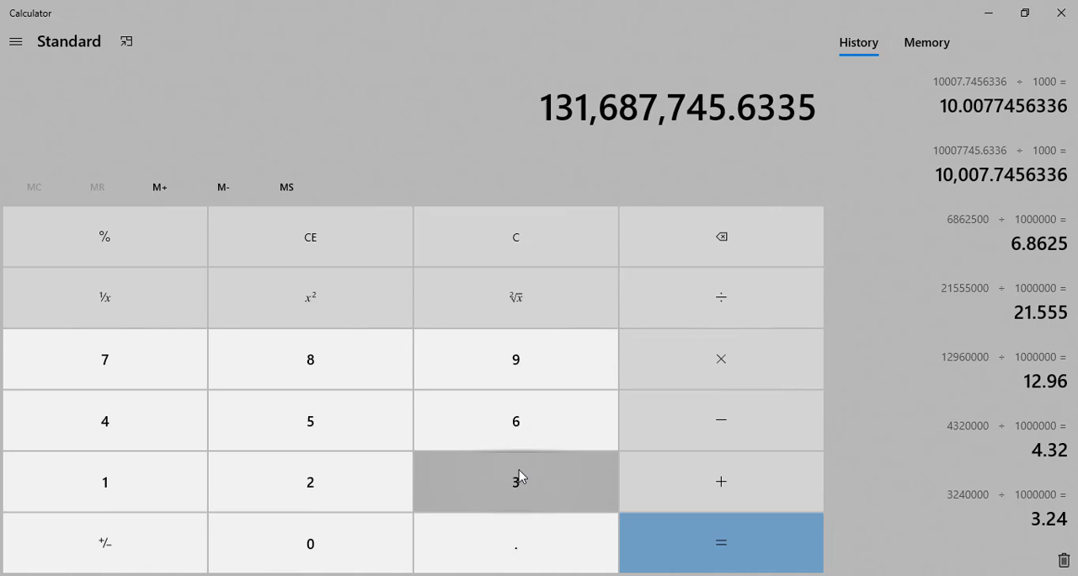
key(slash)
text(1,000,000)
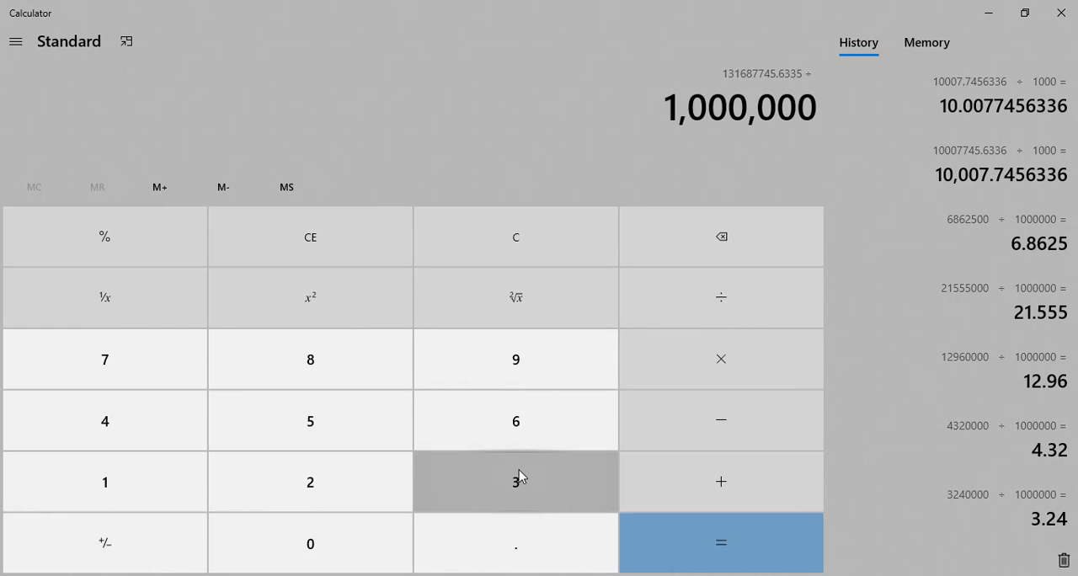
key(Return)
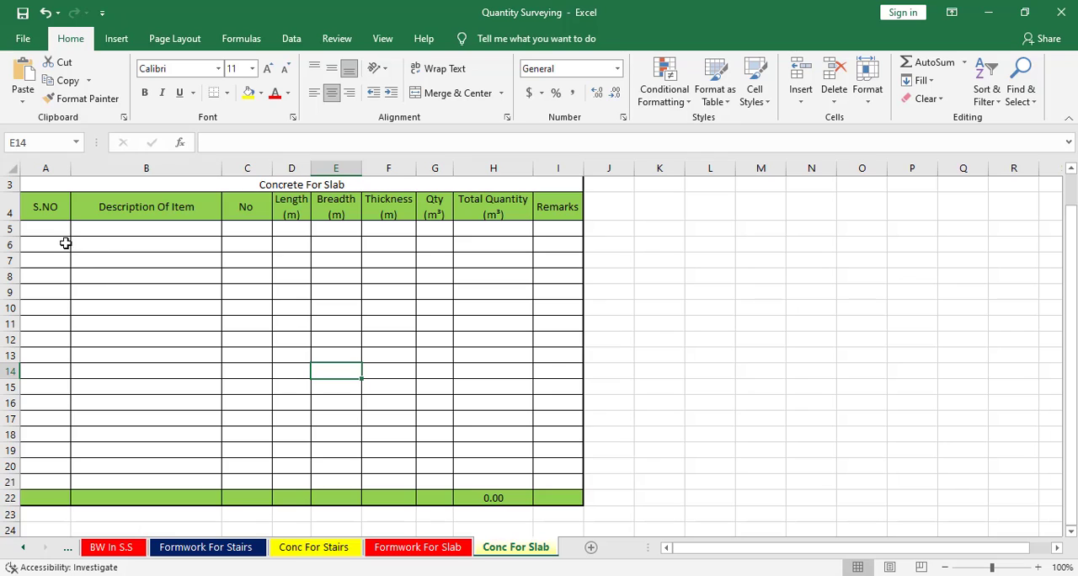
Fill in the first row of the Concrete For Slab table with serial number 1, description Conc For Slab and number 1.
click(60, 235)
text(1)
key(Tab)
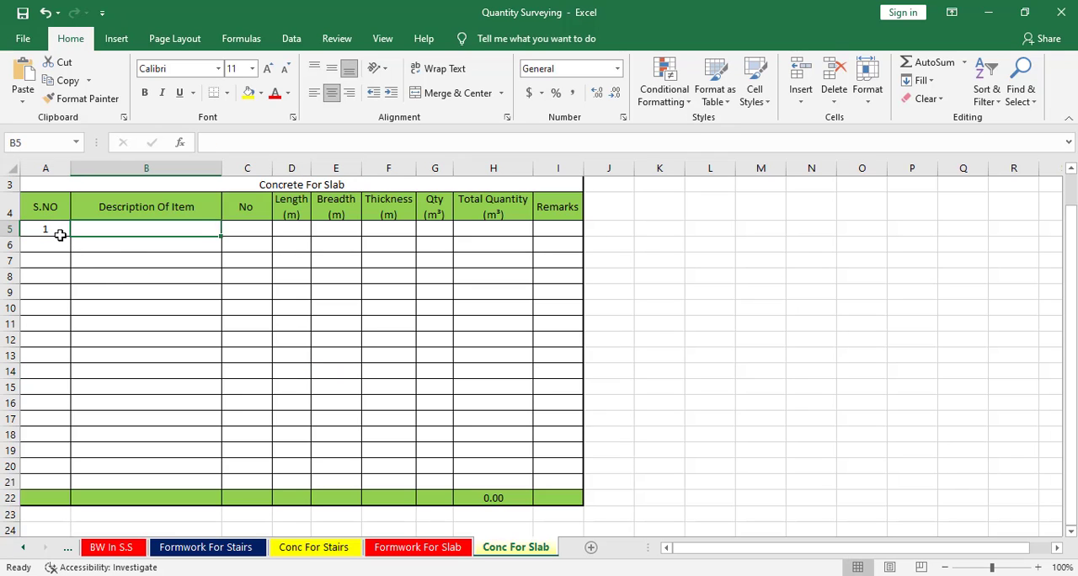
text(Conc For Sl)
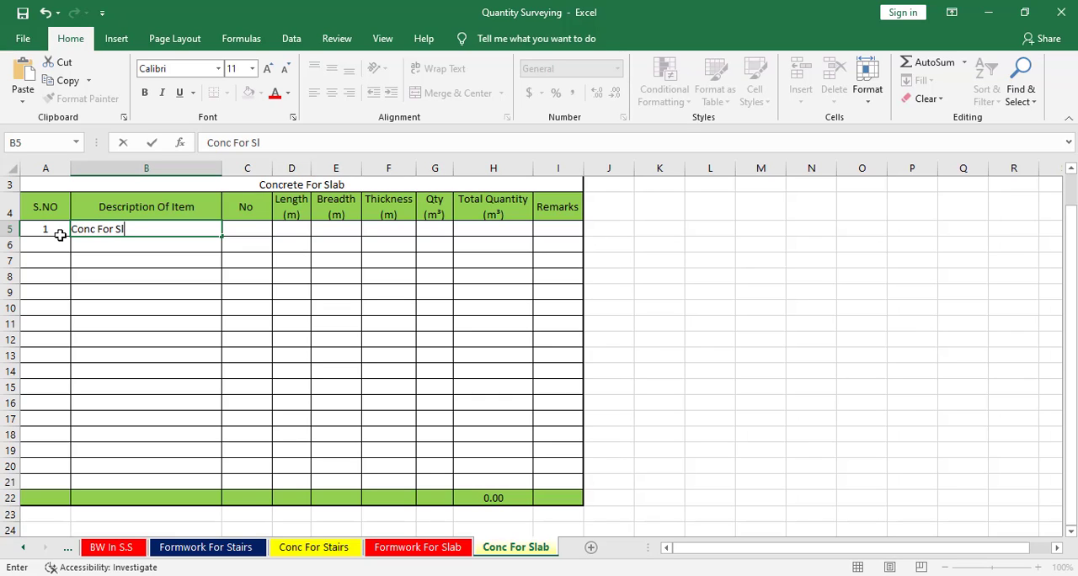
text(ab)
key(Tab)
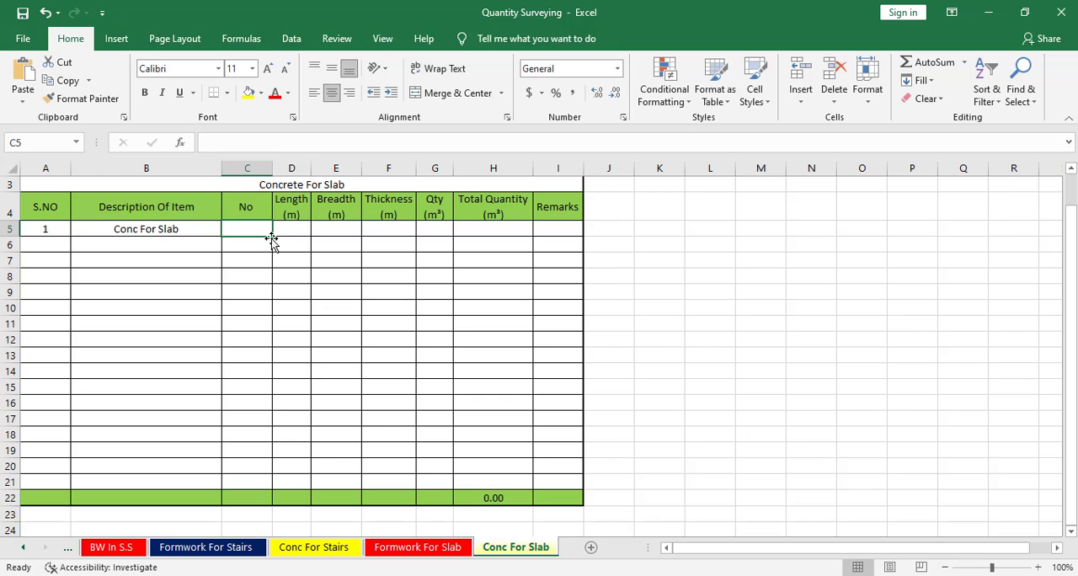
text(1)
key(Tab)
click(313, 291)
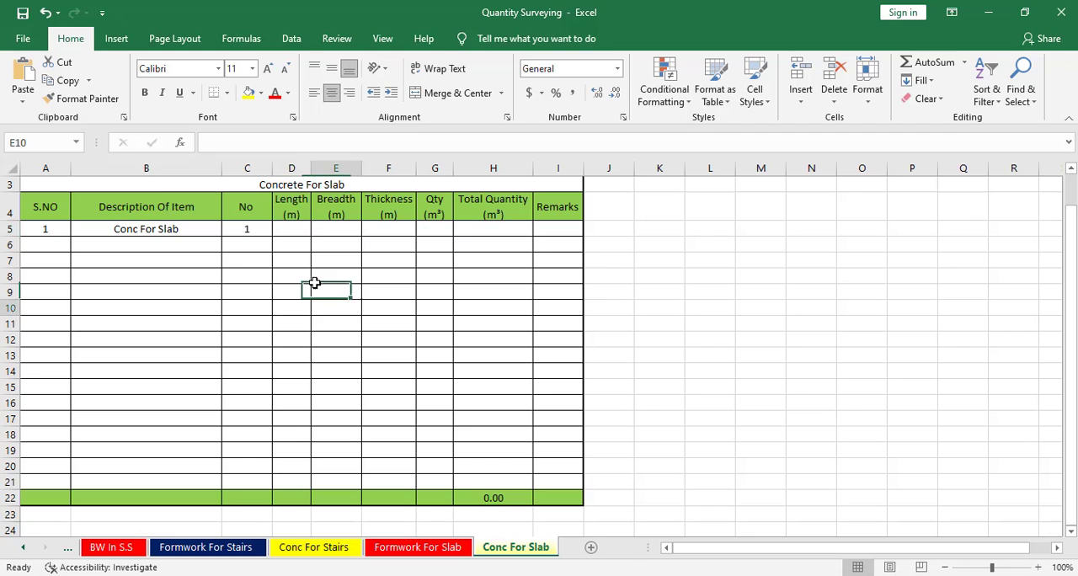
Apply a custom number format to D5:E5 that prefixes the value with "A =".
drag(289, 228, 358, 227)
right_click(357, 228)
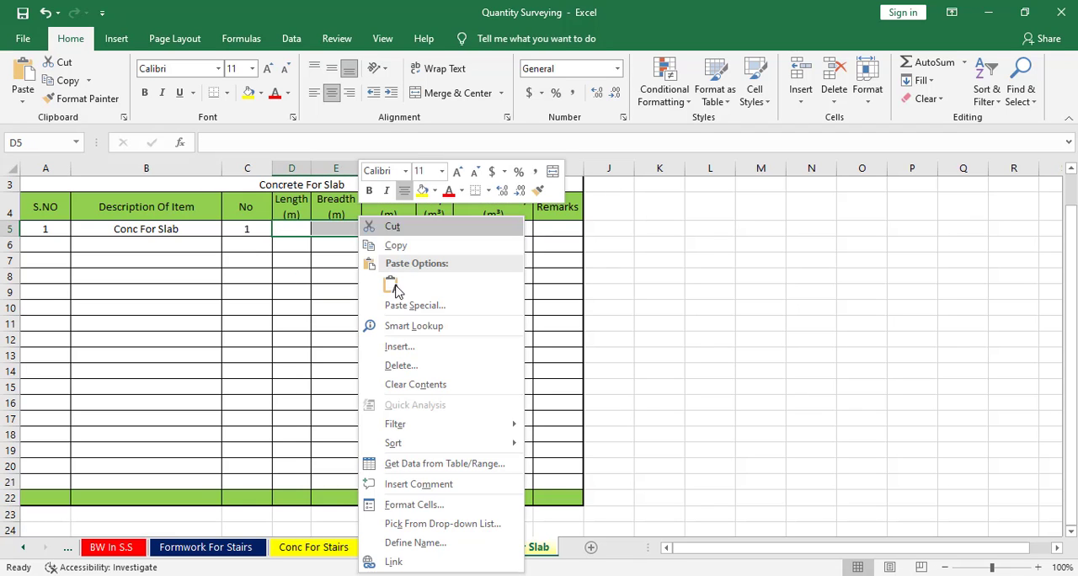
click(402, 503)
click(240, 375)
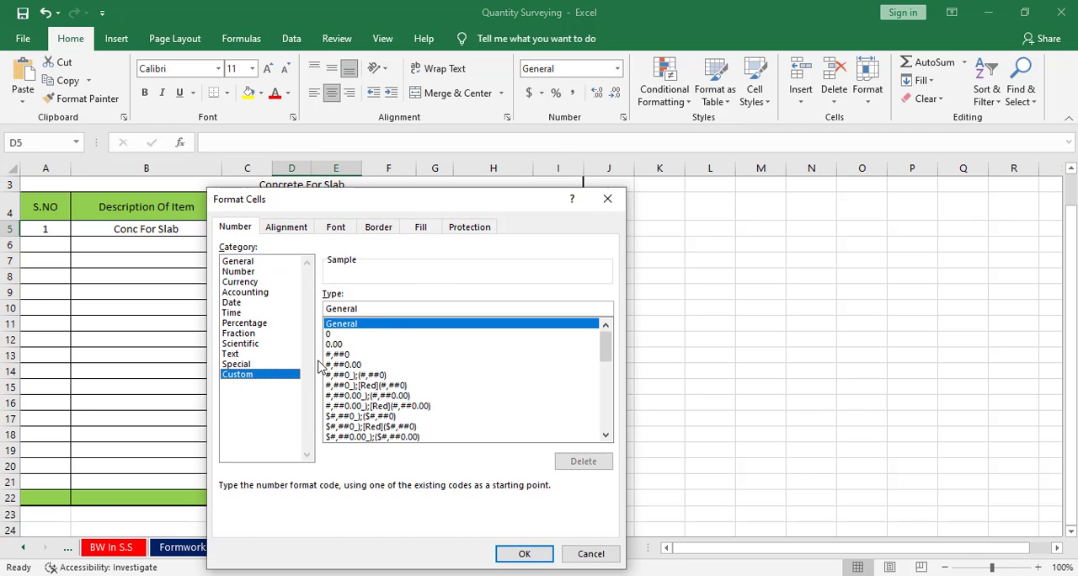
drag(370, 310, 261, 316)
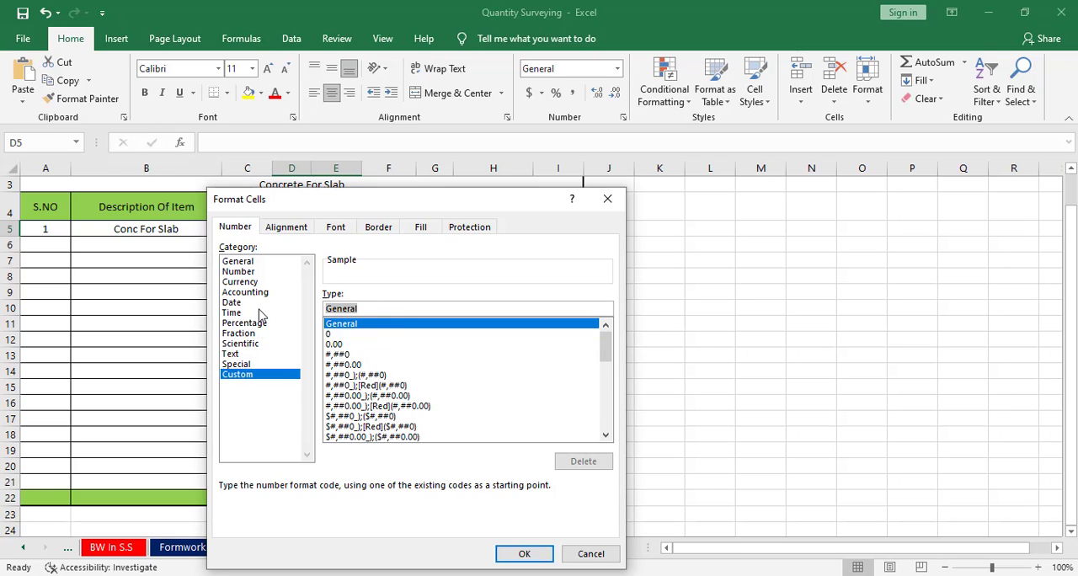
text("A)
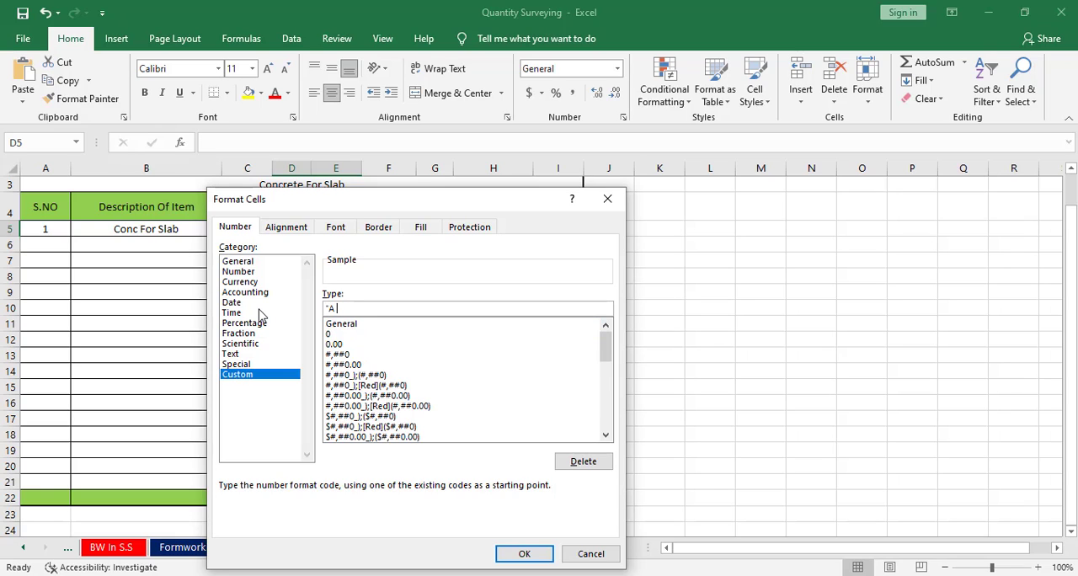
text( =" ##.##)
click(521, 554)
click(344, 281)
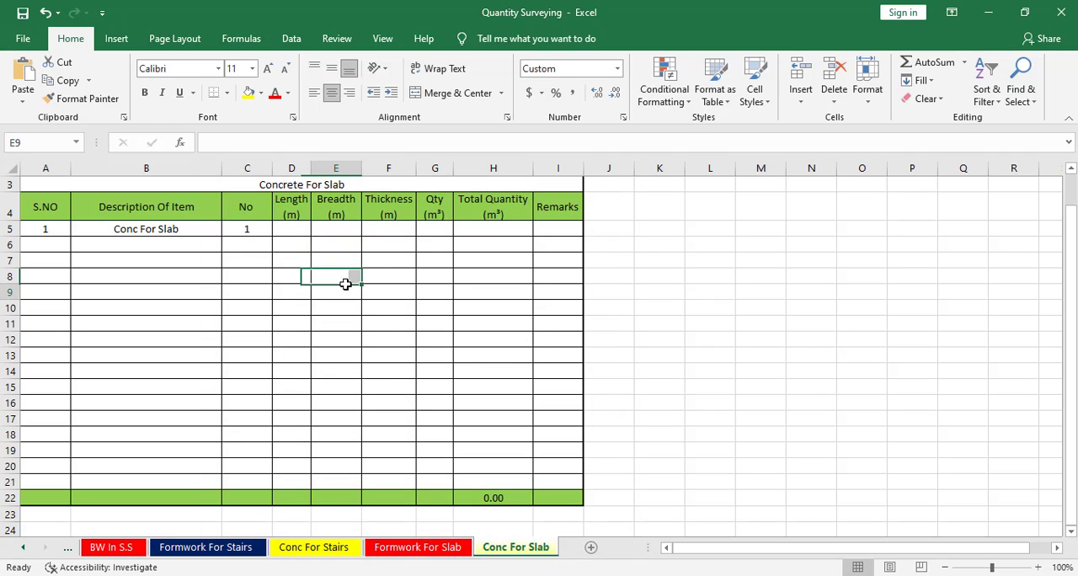
Merge and center the Length and Breadth cells D5:E5 of the Conc For Slab row.
drag(296, 228, 324, 230)
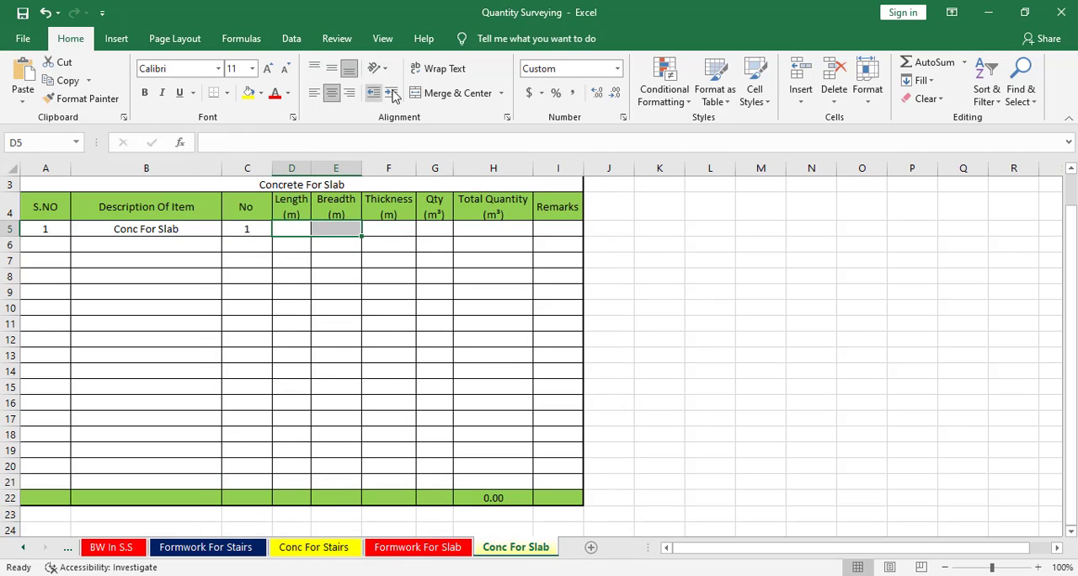
click(431, 100)
click(251, 276)
Enter the trial value 20 in the merged Length and Breadth cell of the Conc For Slab row.
click(309, 216)
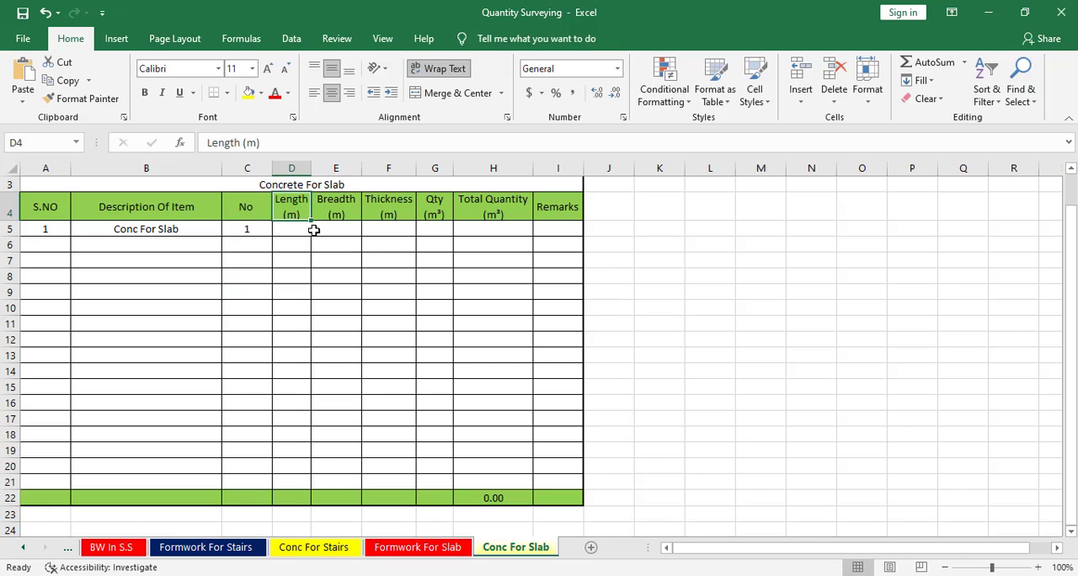
click(313, 229)
text(20)
key(Return)
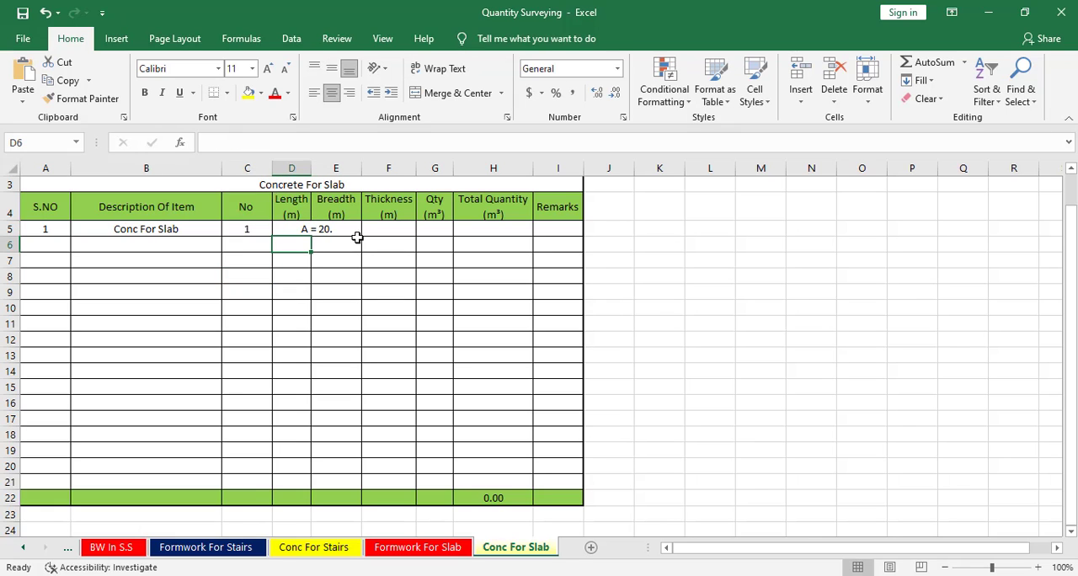
Check the converted area in Calculator and enter 131.68 in the merged area cell D5 of the Excel sheet.
click(324, 229)
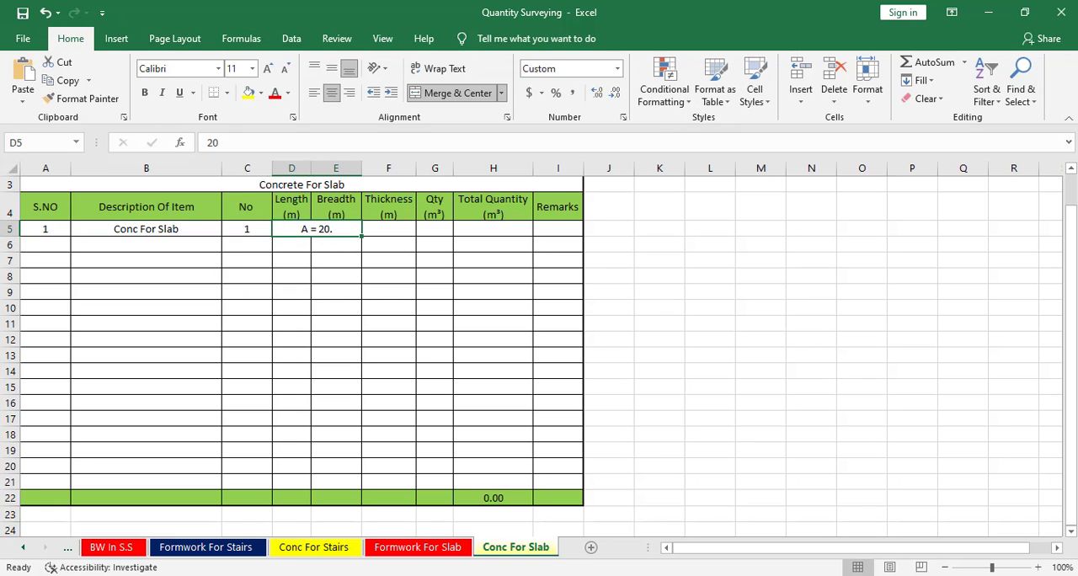
key(alt+Tab)
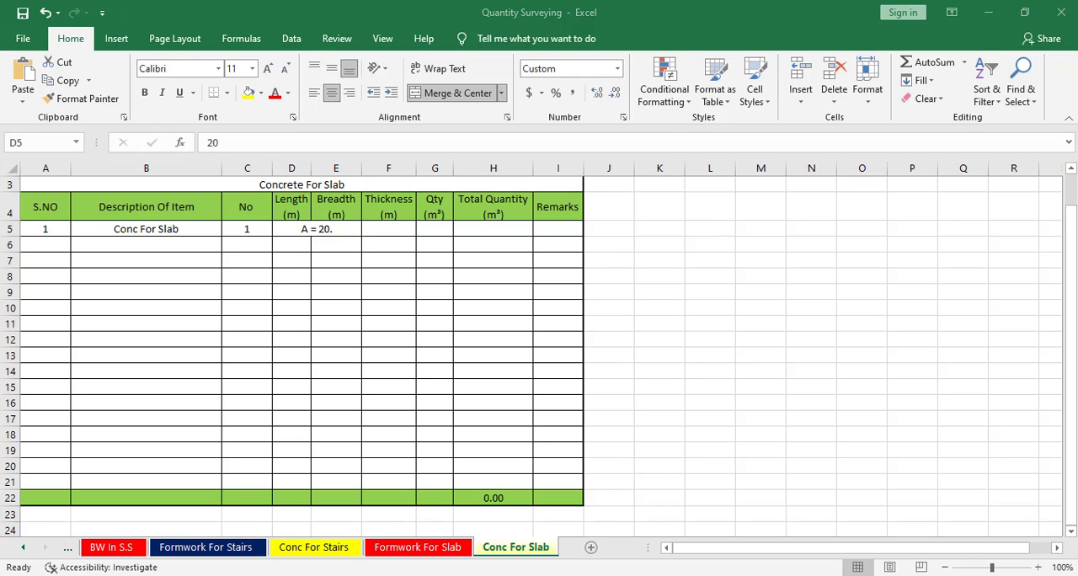
key(alt+Tab)
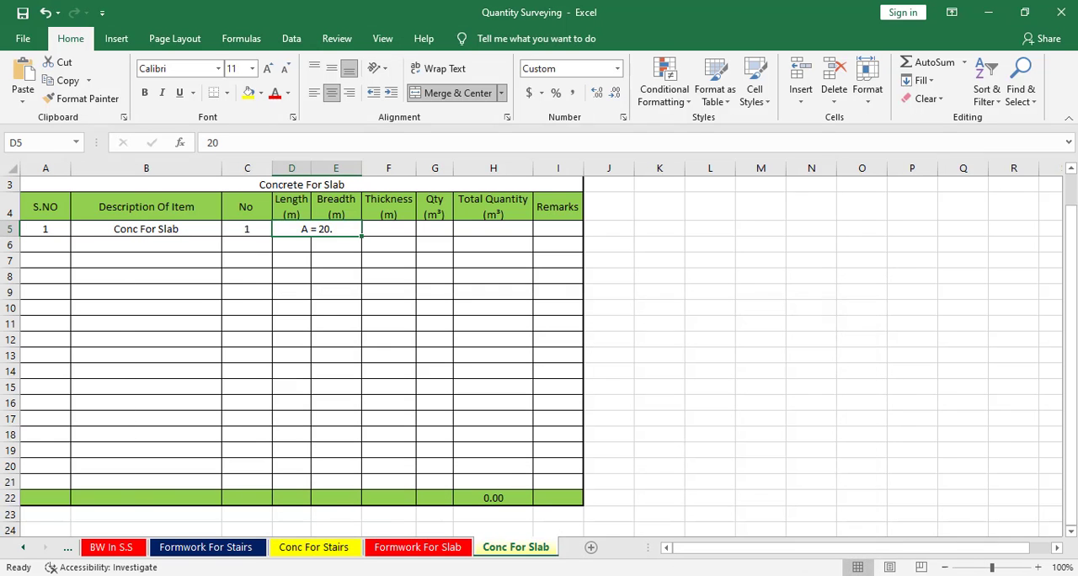
text(13)
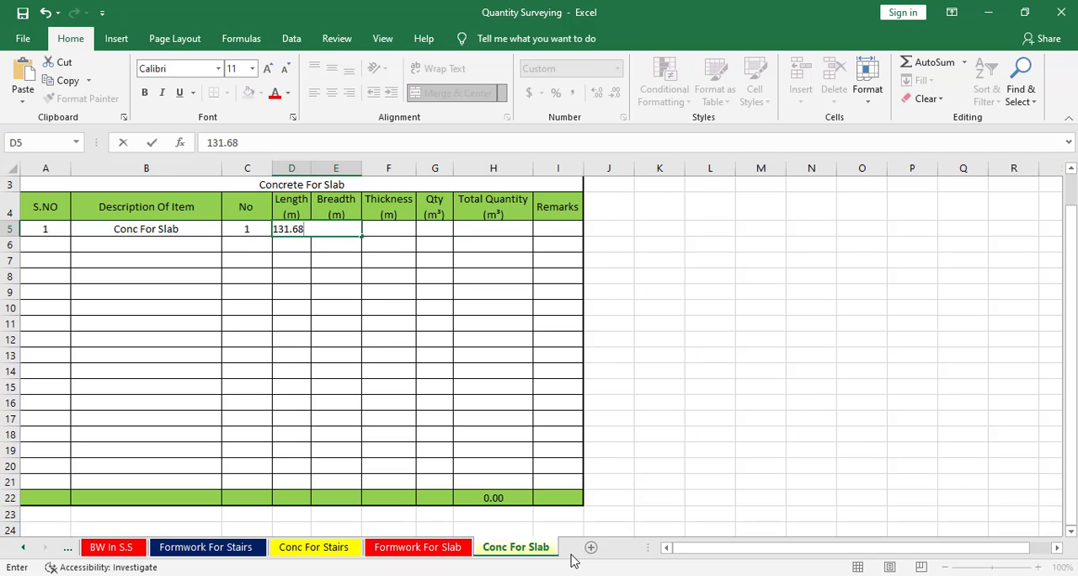
text(1.68)
key(Return)
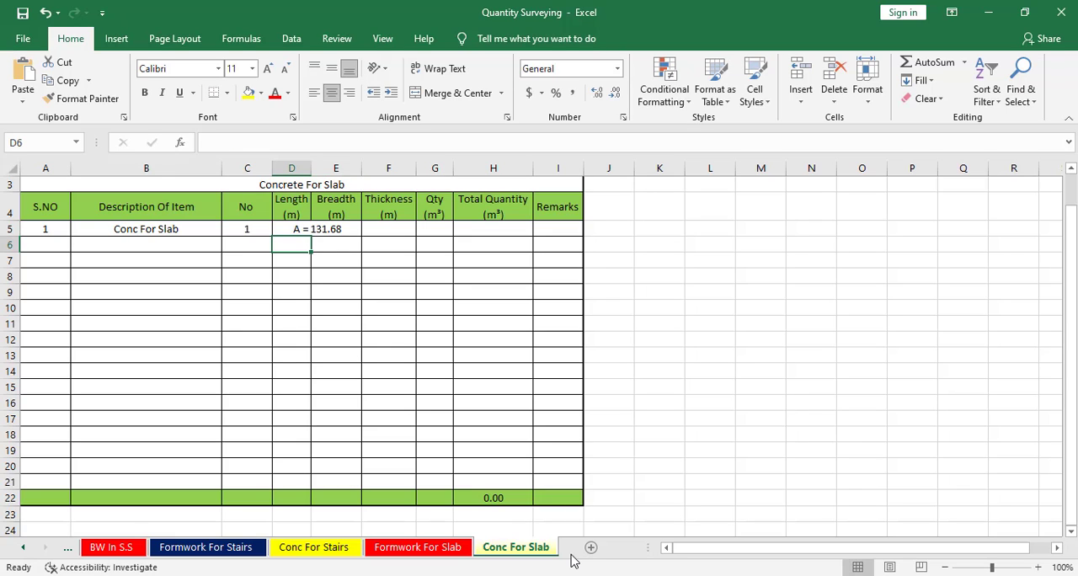
click(332, 225)
Switch to the CAD drawing and examine the slab's thickness dimension in the section at AA.
click(373, 226)
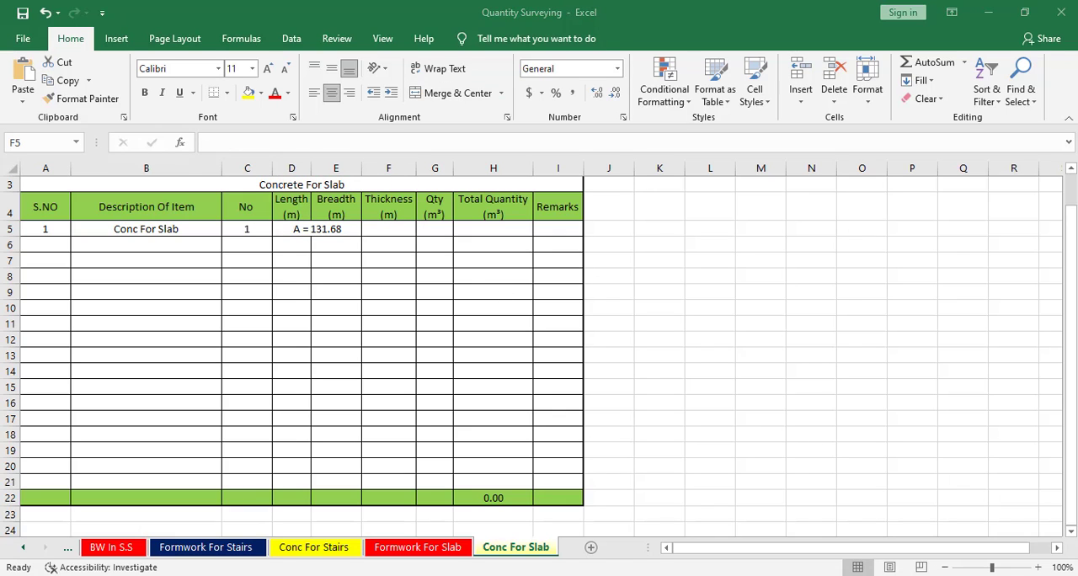
key(alt+Tab)
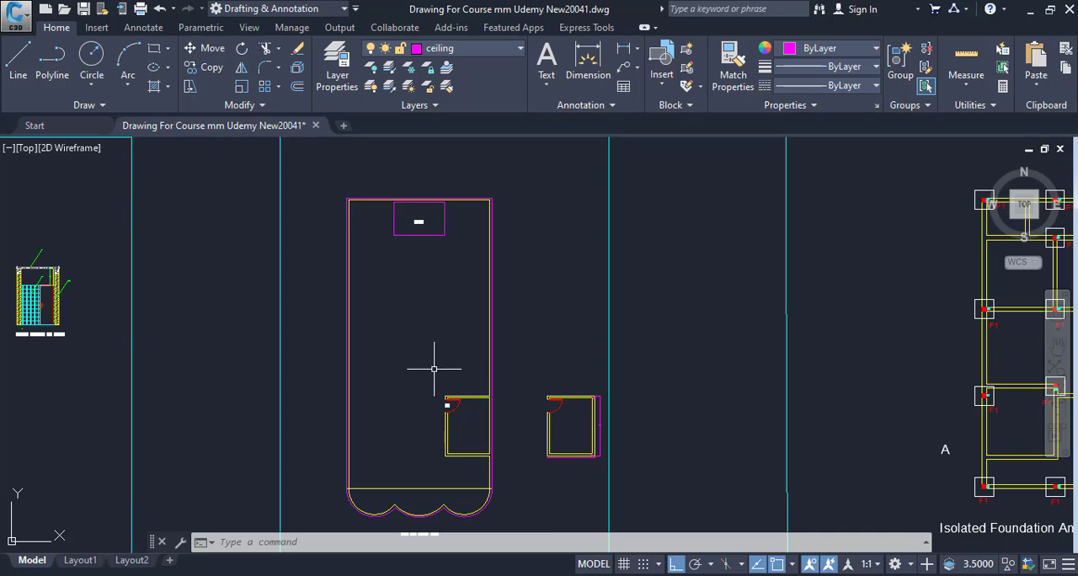
middle_drag(433, 370, 752, 383)
scroll(756, 383, down, 4)
middle_drag(501, 346, 521, 379)
scroll(521, 379, up, 4)
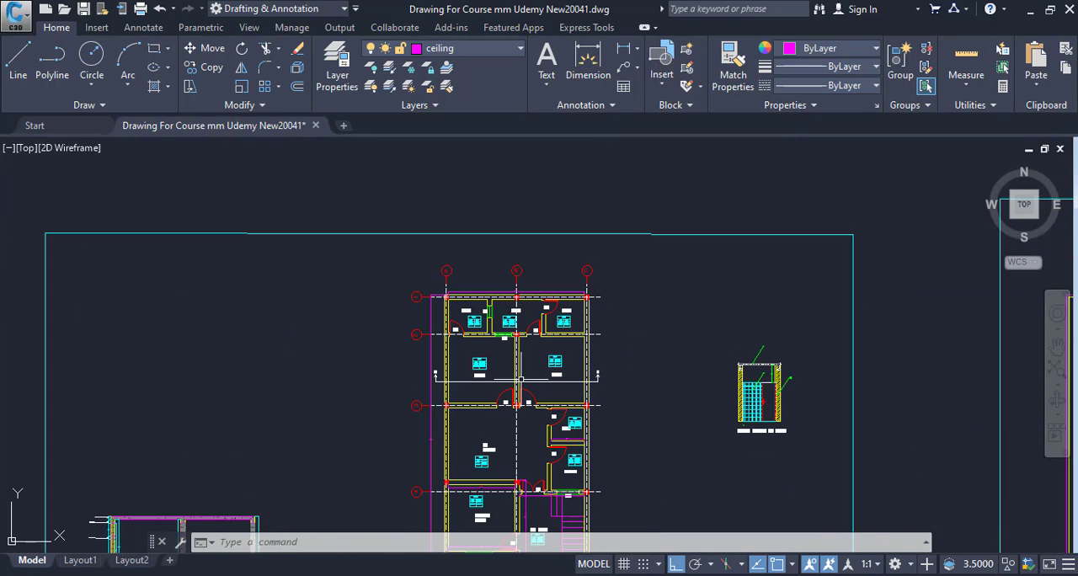
scroll(582, 407, down, 4)
middle_drag(581, 407, 722, 306)
scroll(606, 369, up, 2)
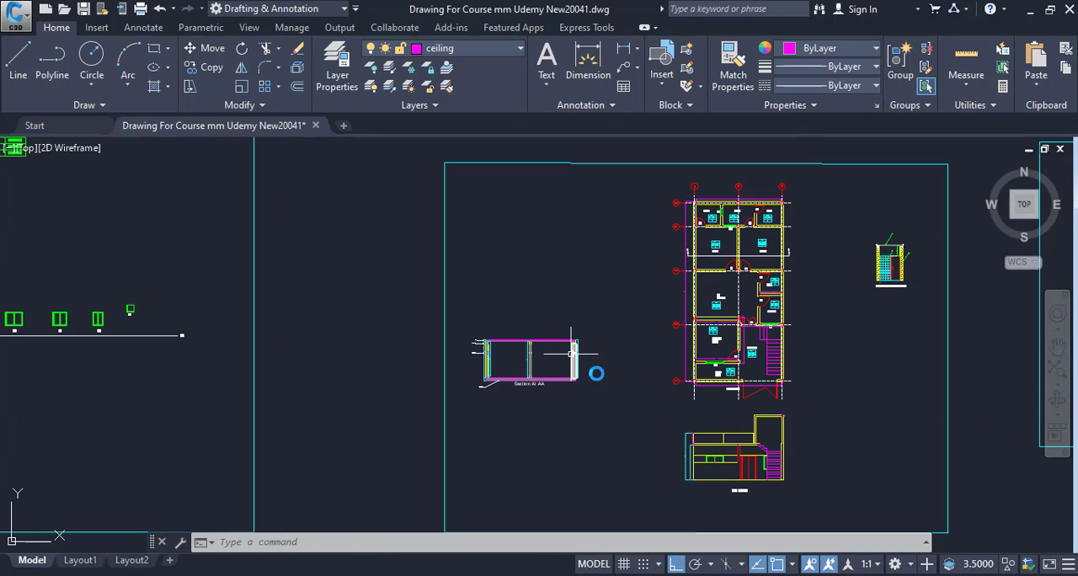
scroll(758, 392, down, 3)
middle_drag(793, 397, 526, 336)
scroll(713, 356, up, 2)
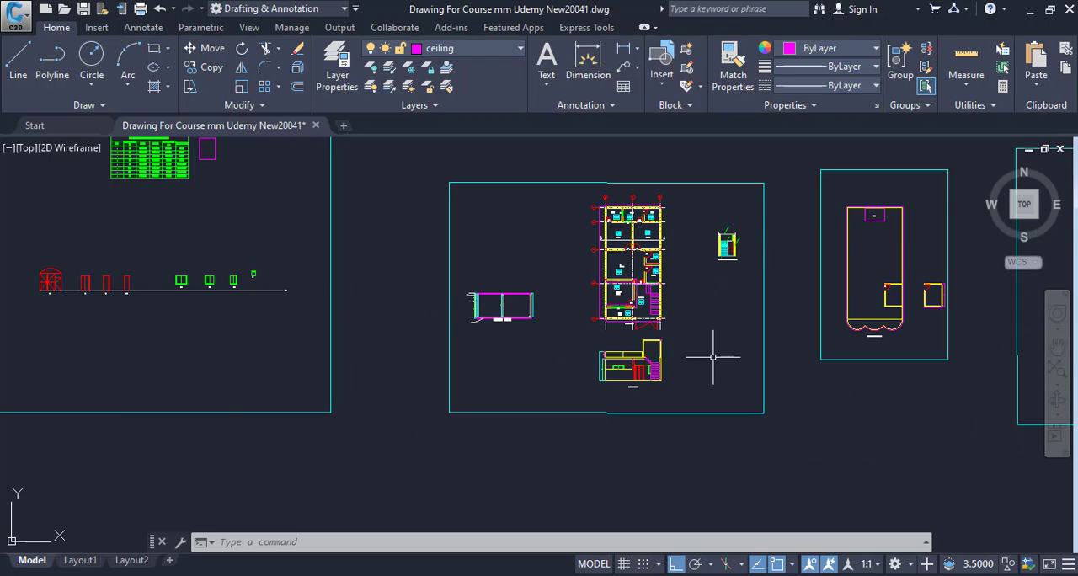
middle_drag(713, 356, 361, 356)
middle_drag(510, 376, 435, 395)
middle_drag(658, 383, 206, 336)
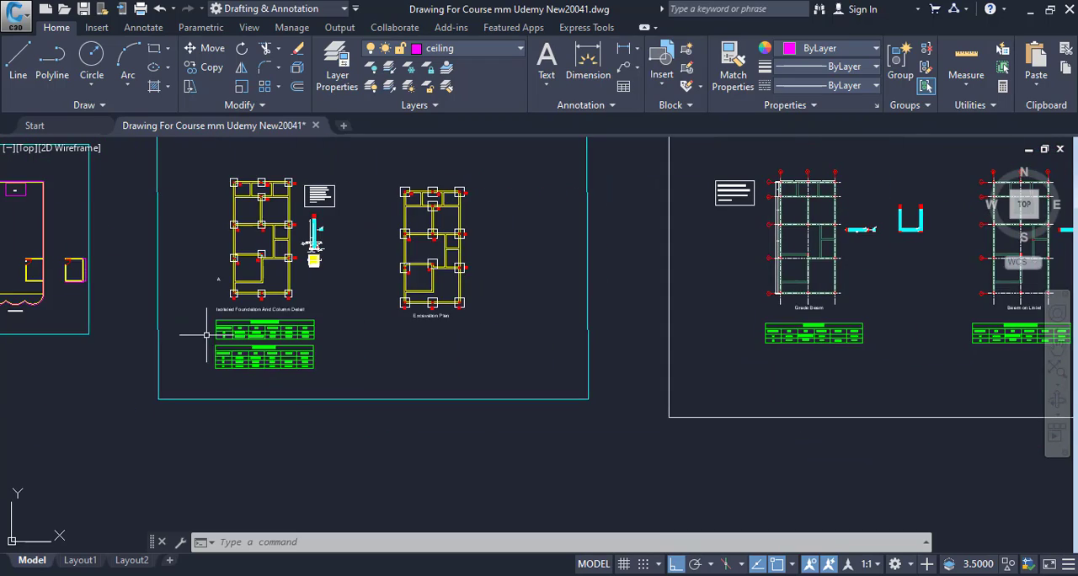
middle_drag(75, 342, 725, 350)
middle_drag(227, 307, 482, 310)
scroll(509, 284, up, 4)
scroll(590, 258, up, 4)
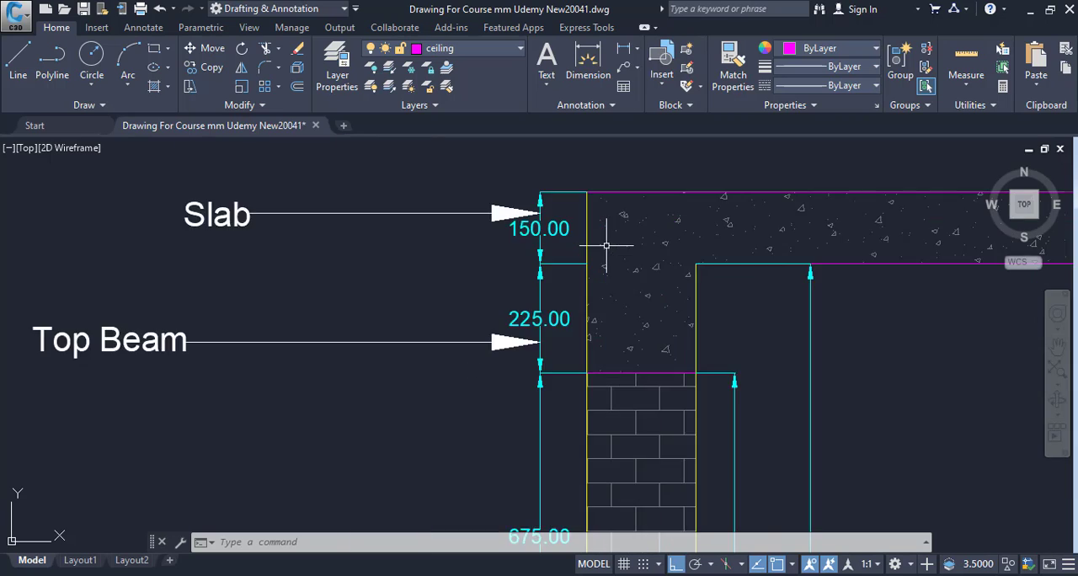
mouse_move(603, 245)
middle_down()
mouse_move(475, 313)
mouse_move(547, 314)
middle_up()
scroll(474, 312, up, 1)
scroll(547, 314, down, 2)
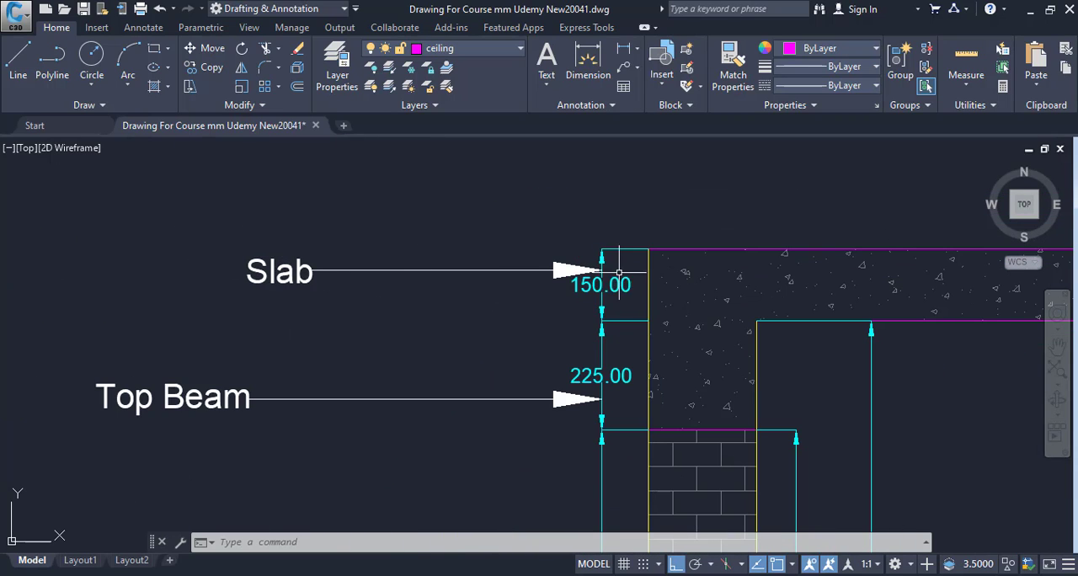
middle_drag(609, 307, 446, 313)
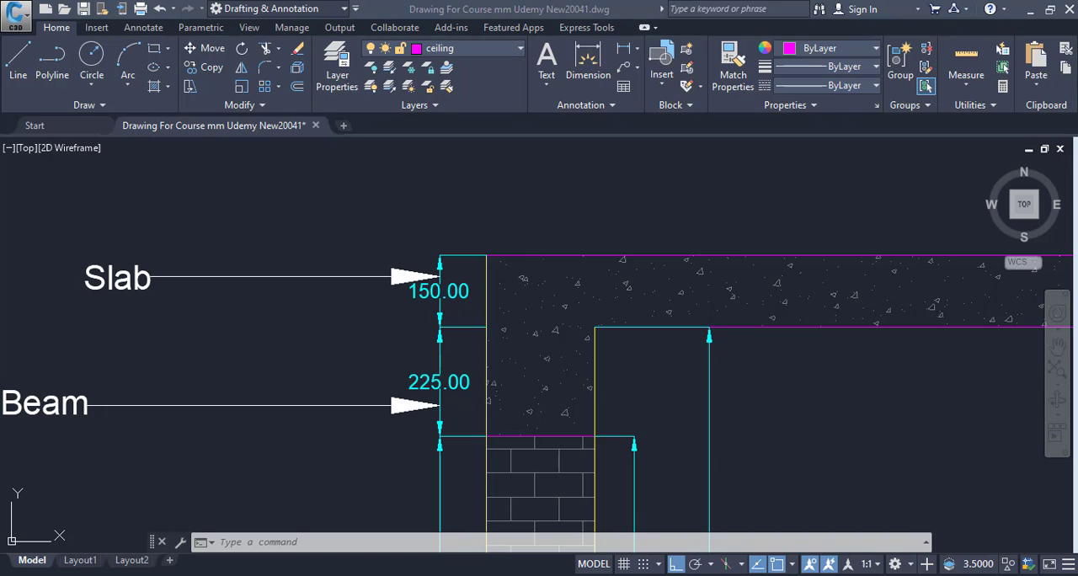
Return to the Excel workbook and set the Conc For Slab row's thickness to 0.15 m.
mouse_move(542, 575)
click(367, 575)
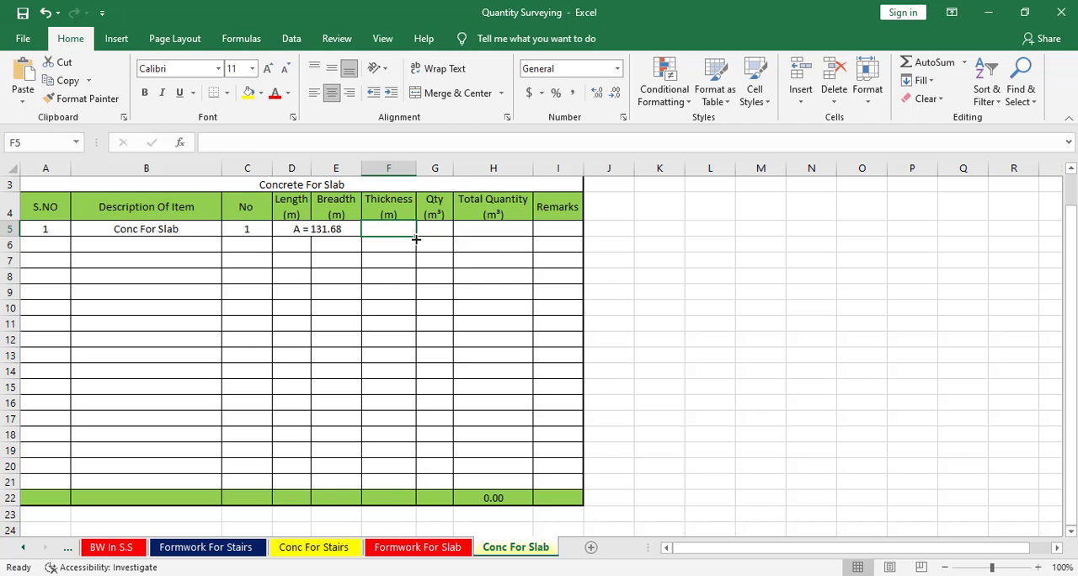
text(.1)
key(Return)
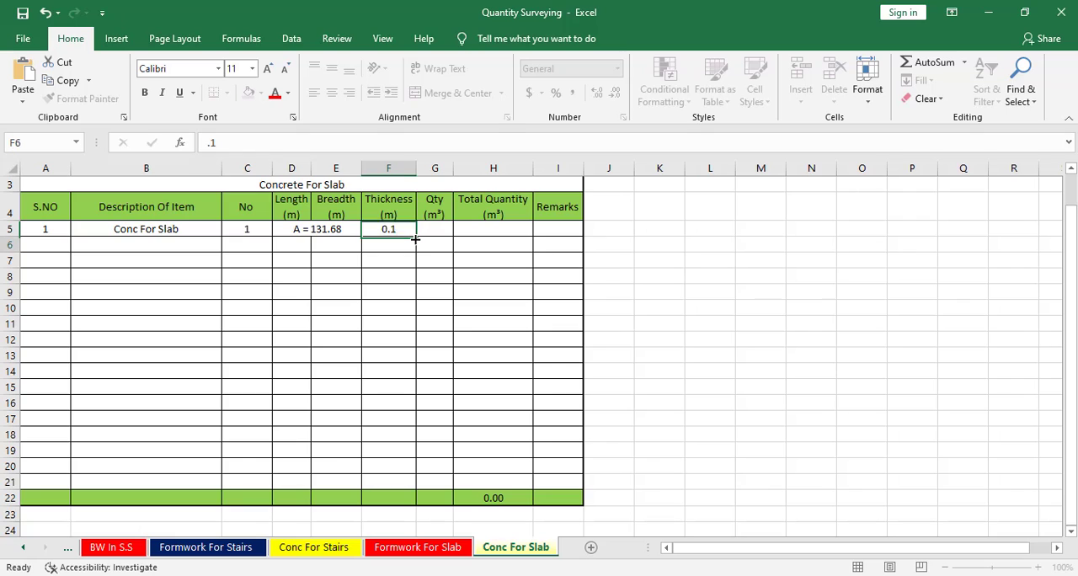
key(Up)
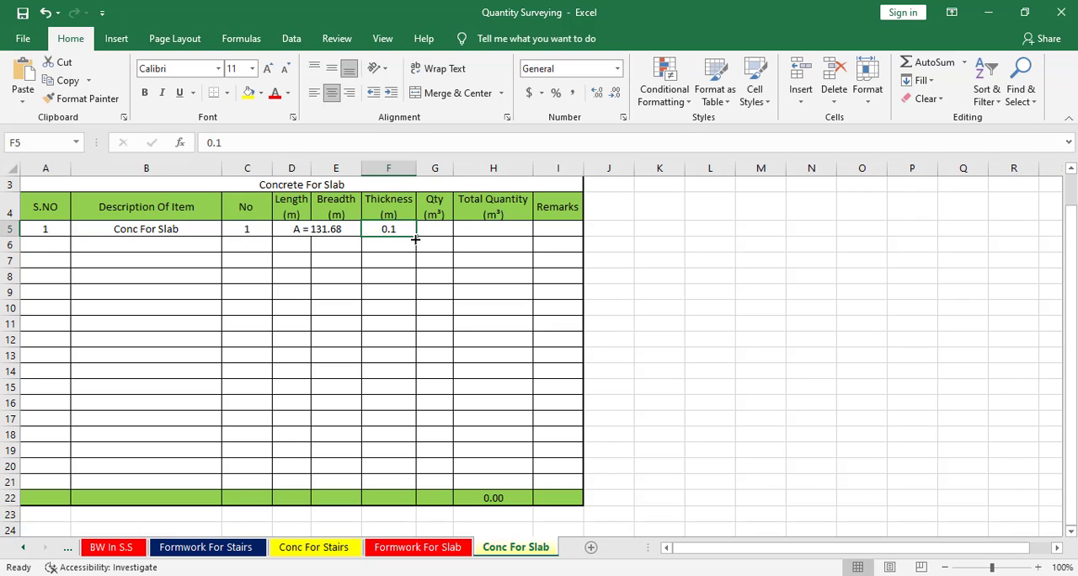
text(.15)
key(Return)
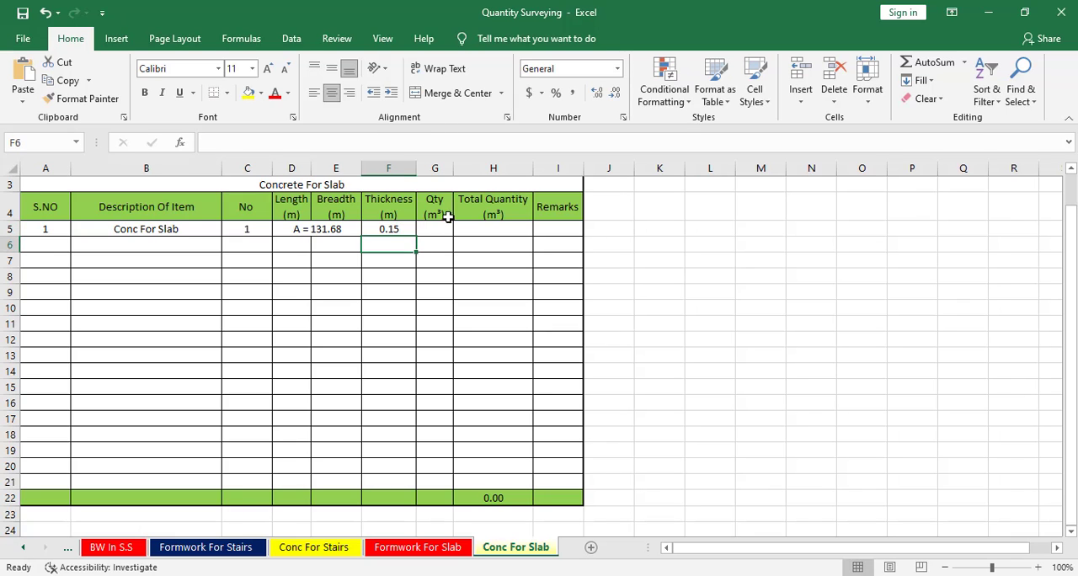
Calculate the slab's concrete quantity in G5 with the formula =F5*D5*C5.
click(447, 218)
click(448, 233)
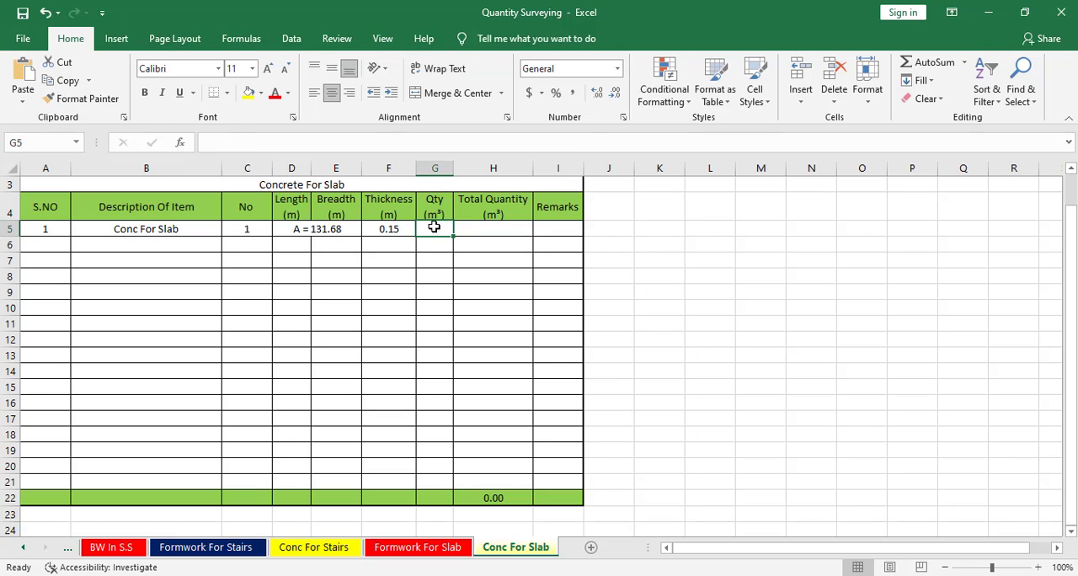
text(=)
click(388, 229)
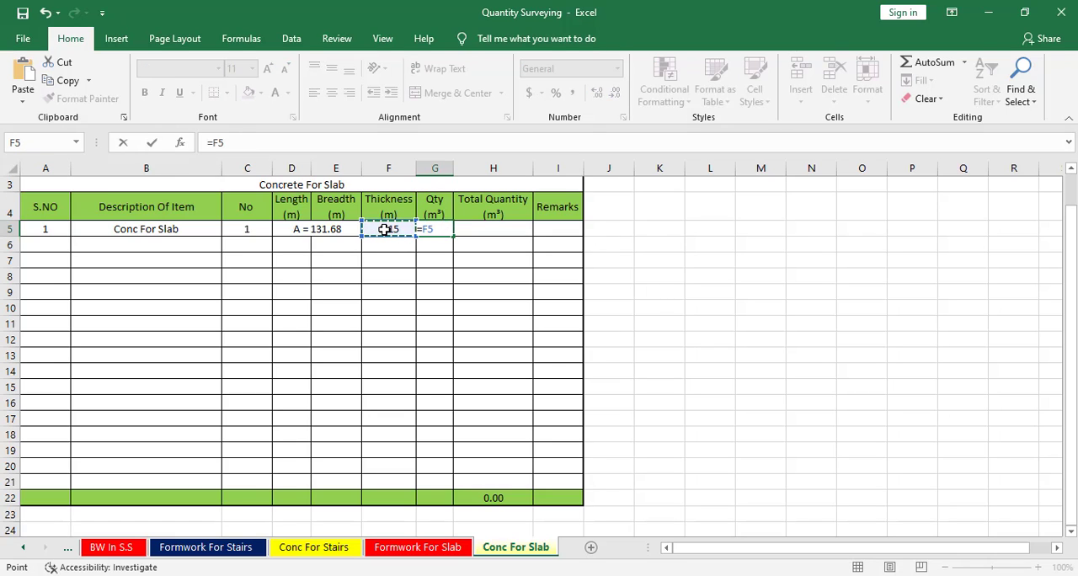
text(*)
click(336, 224)
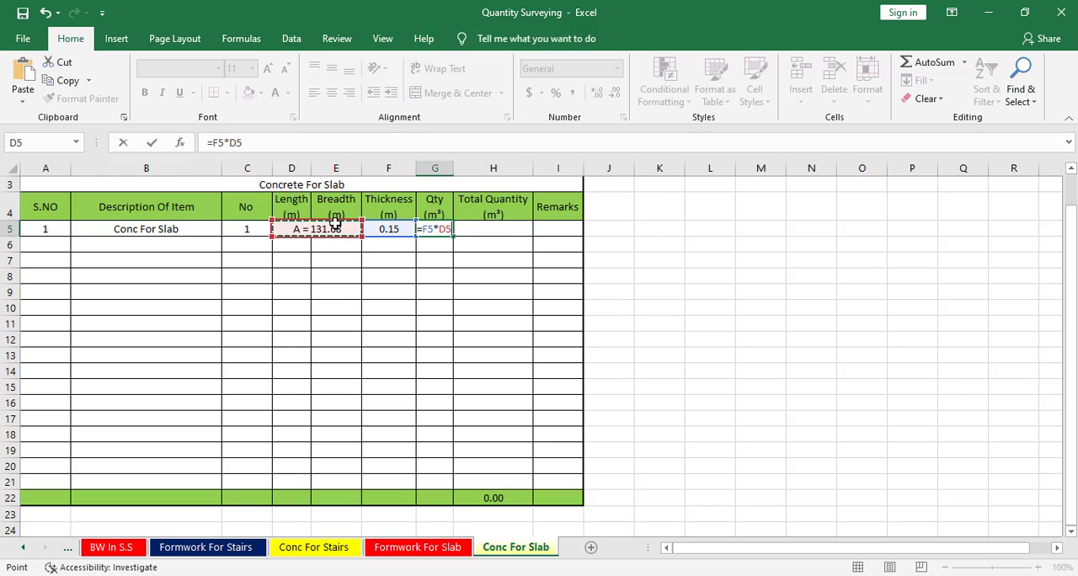
text(*)
click(236, 225)
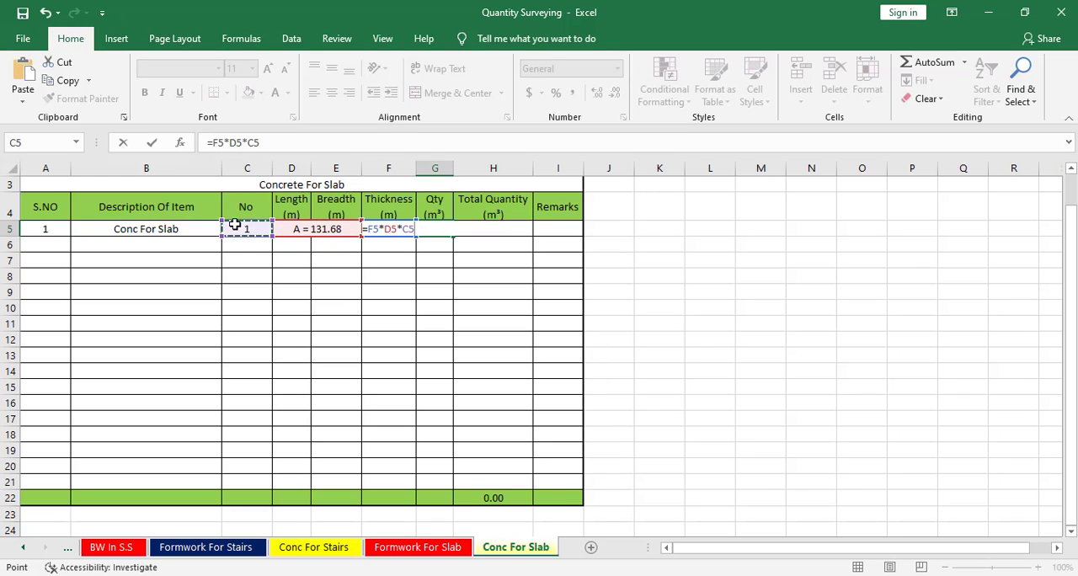
key(Return)
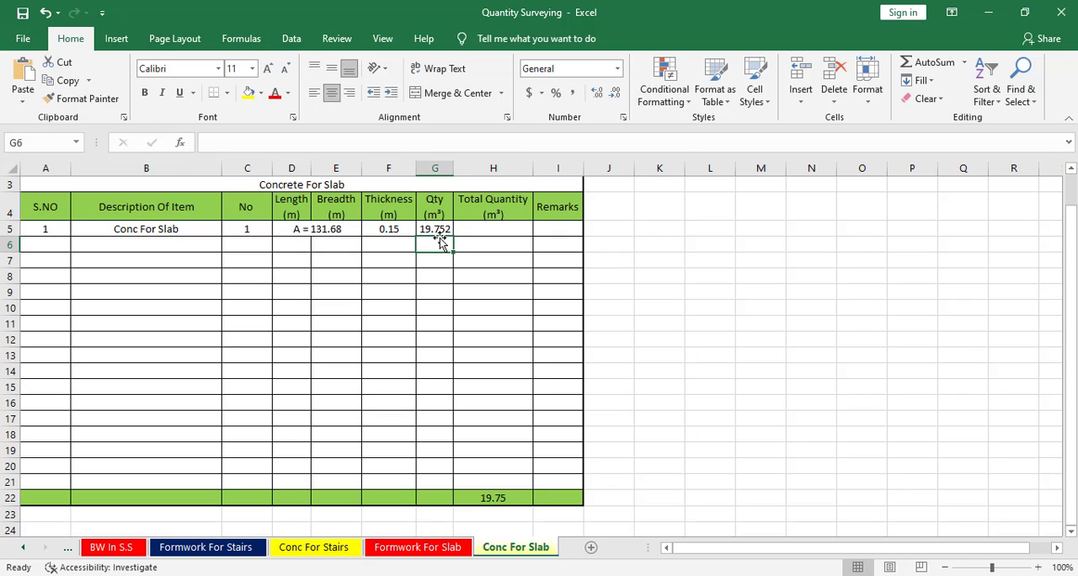
click(408, 229)
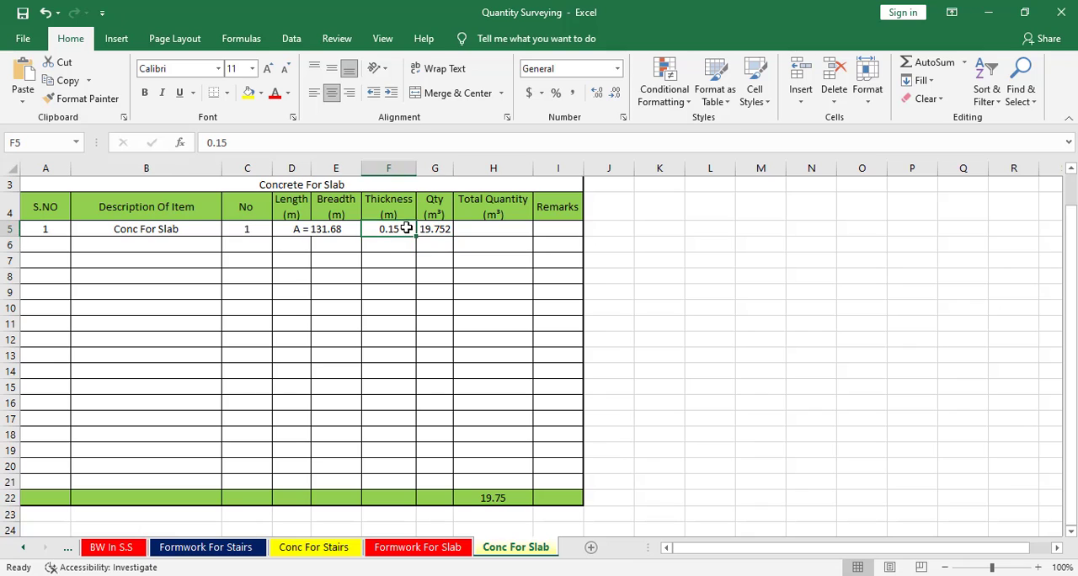
click(431, 546)
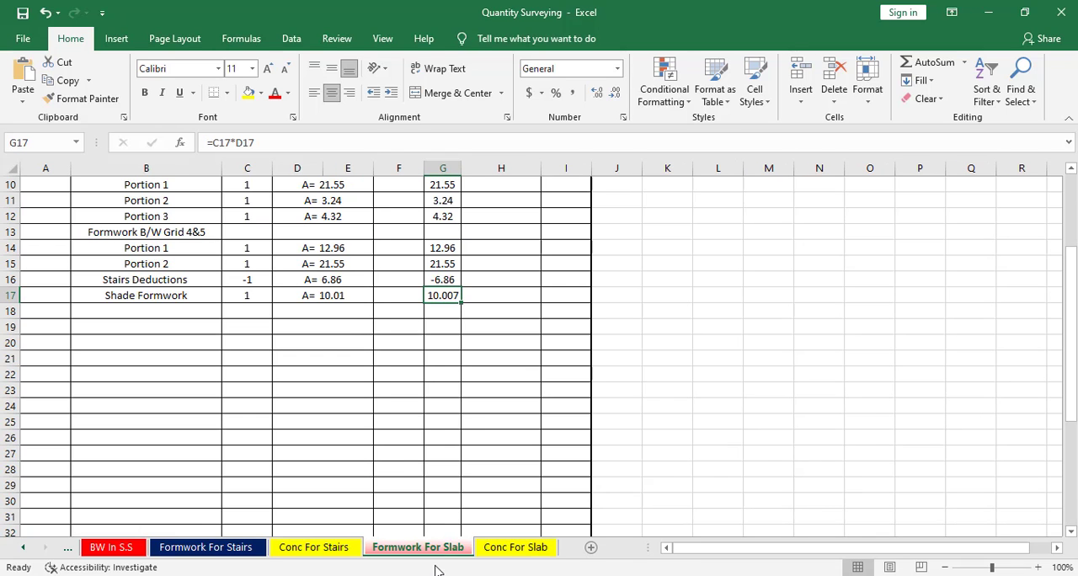
click(493, 549)
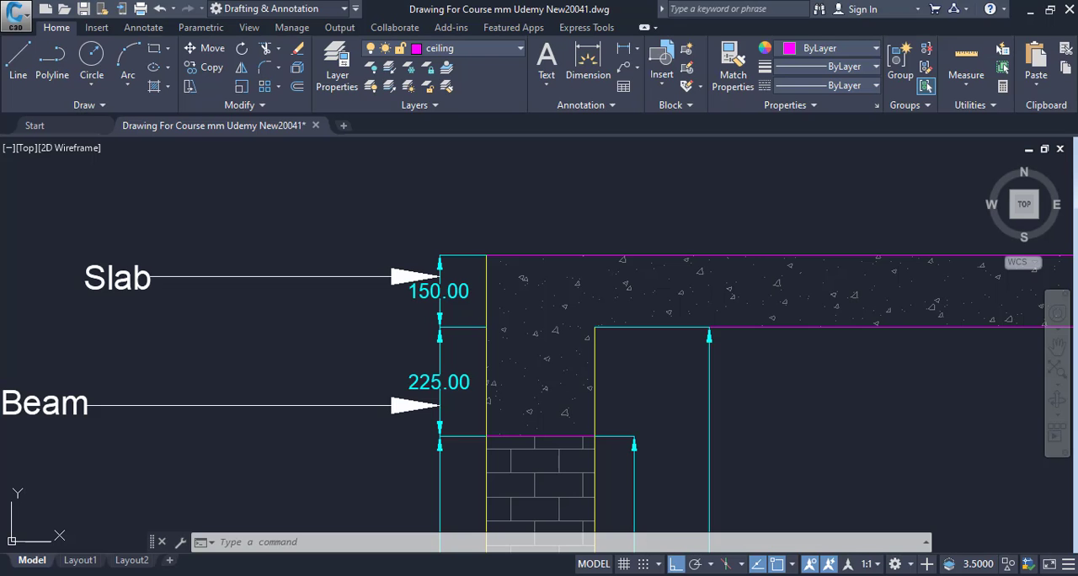
Switch to the CAD drawing and examine the outer slab edge on the Roof And Mumty Plan.
scroll(437, 337, down, 5)
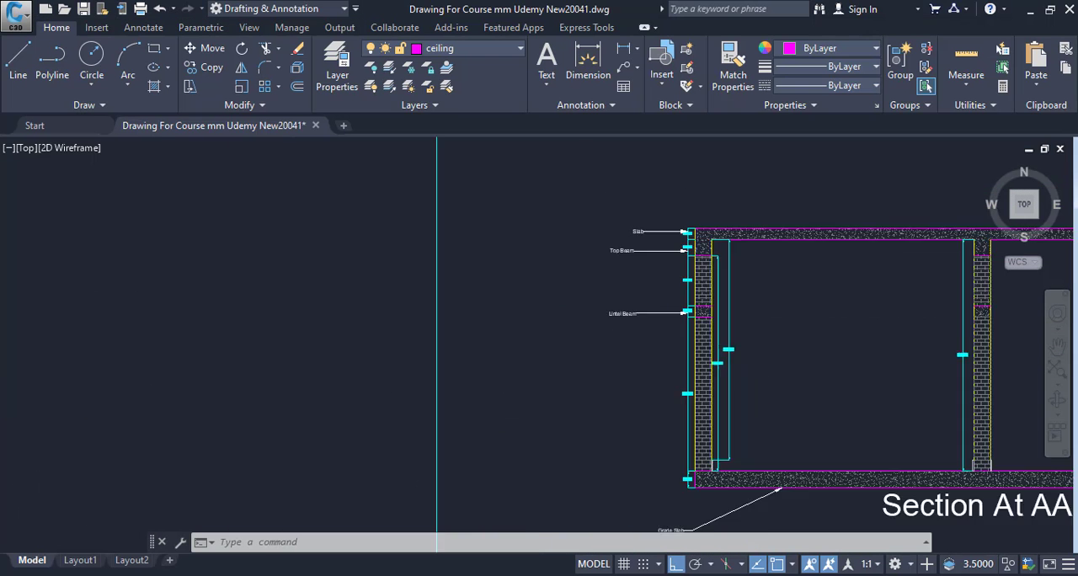
scroll(664, 309, down, 13)
middle_drag(664, 309, 379, 294)
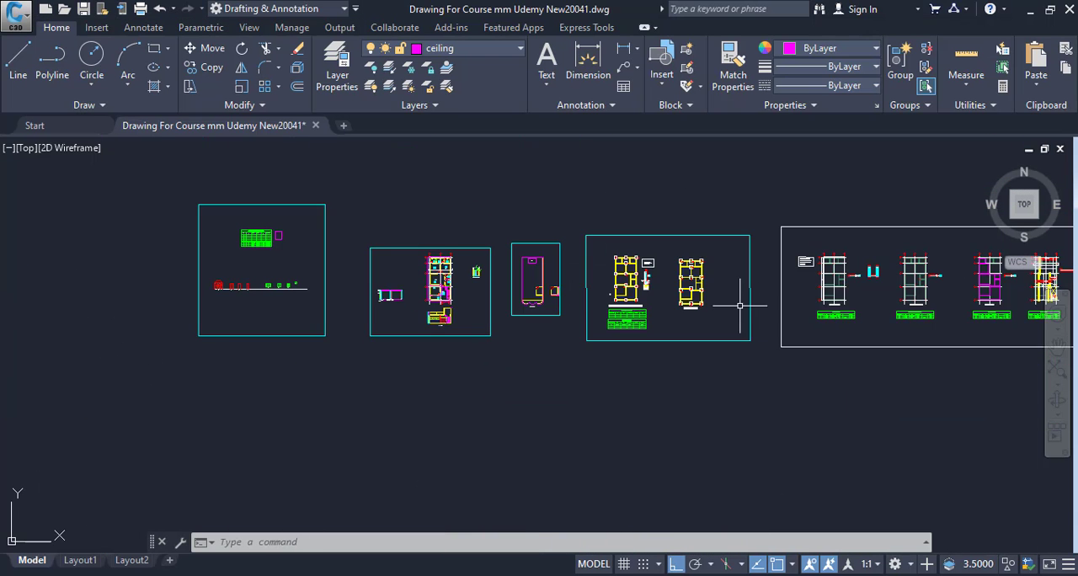
scroll(482, 305, up, 10)
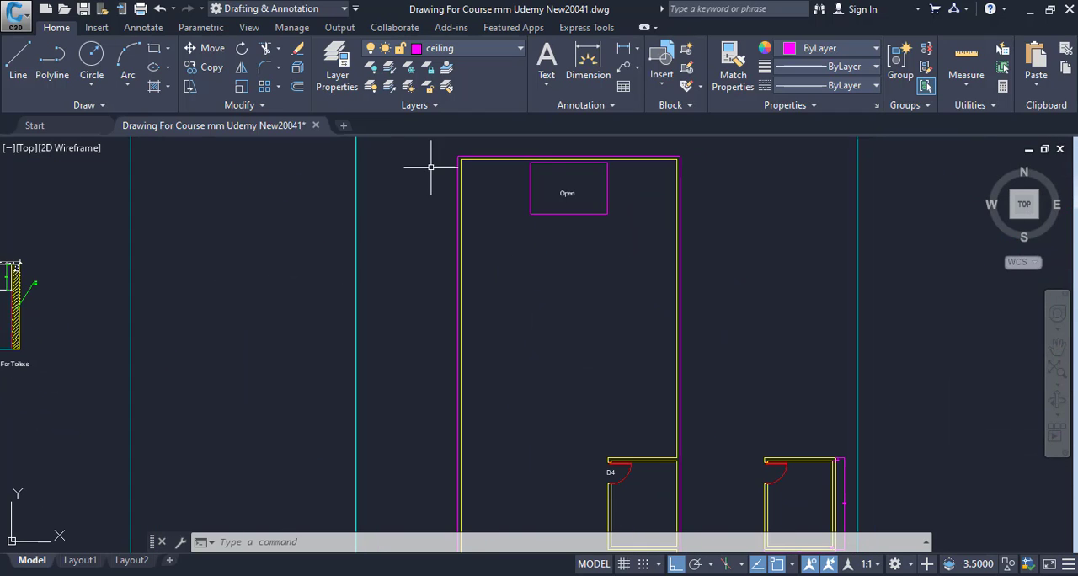
middle_drag(674, 400, 677, 158)
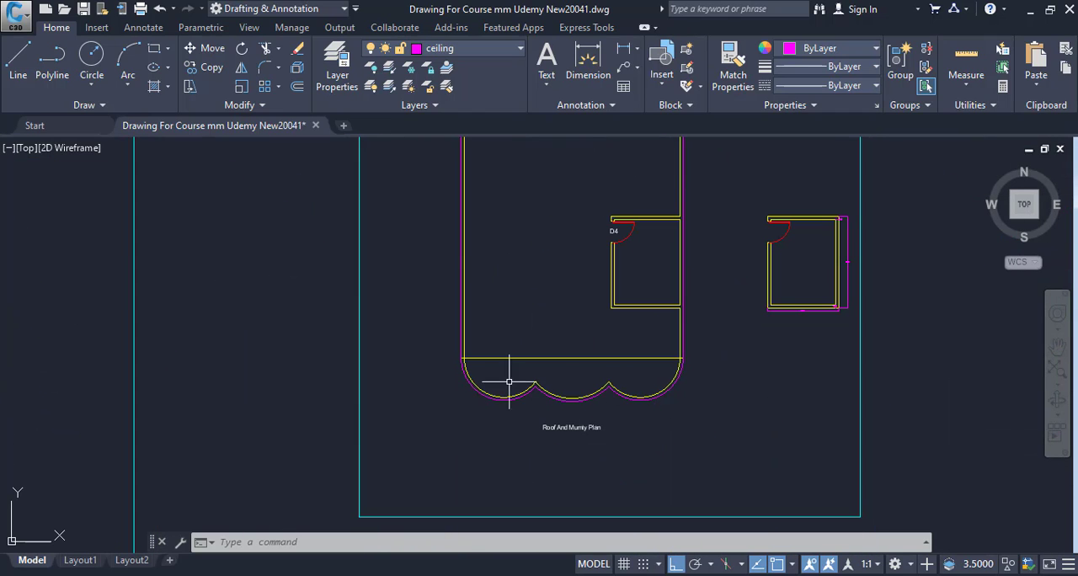
middle_drag(480, 268, 475, 477)
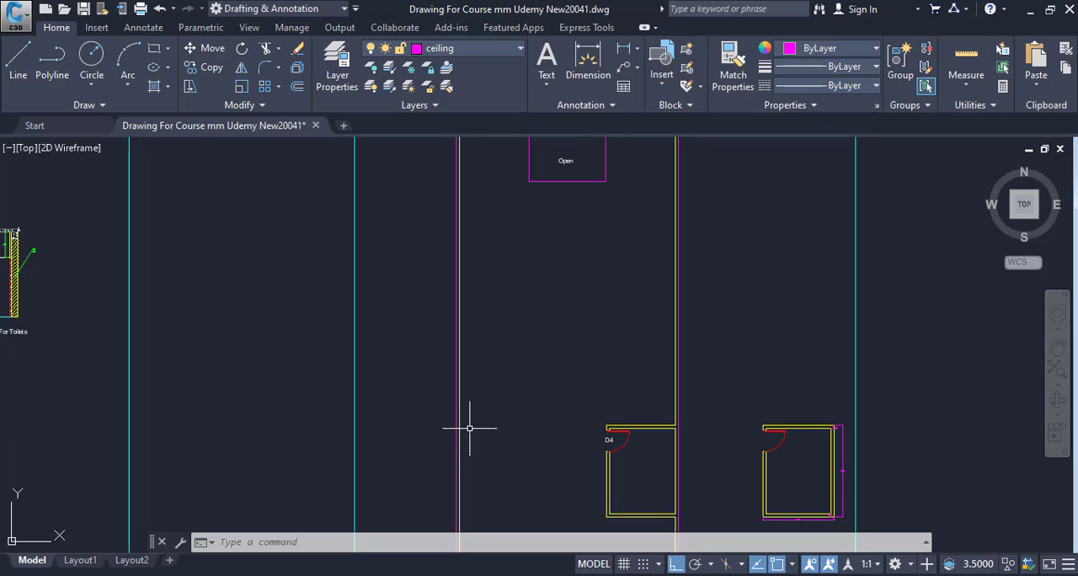
middle_drag(469, 428, 479, 453)
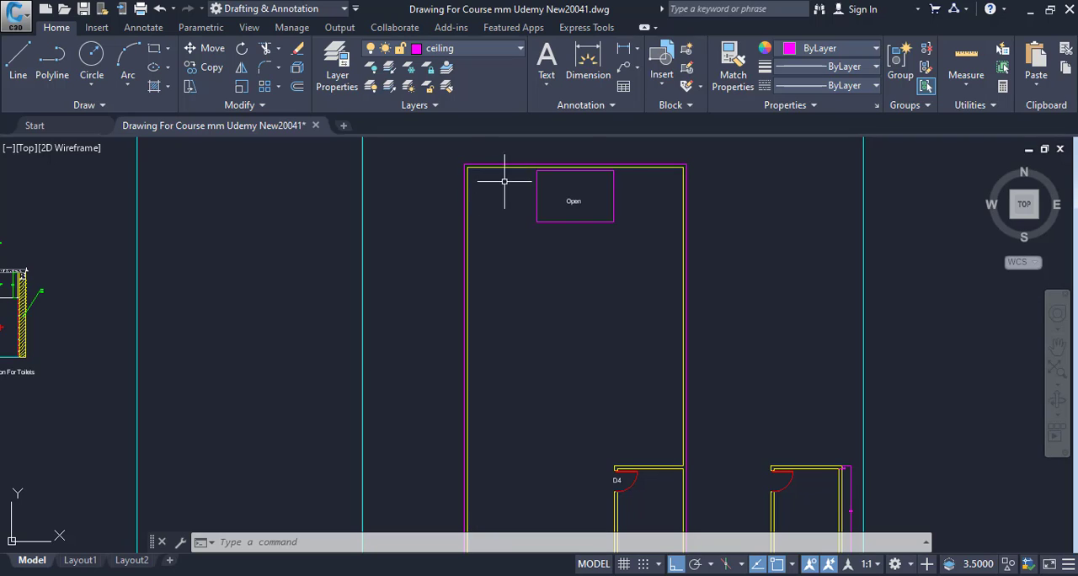
scroll(663, 383, up, 2)
middle_drag(663, 380, 544, 197)
scroll(642, 327, down, 4)
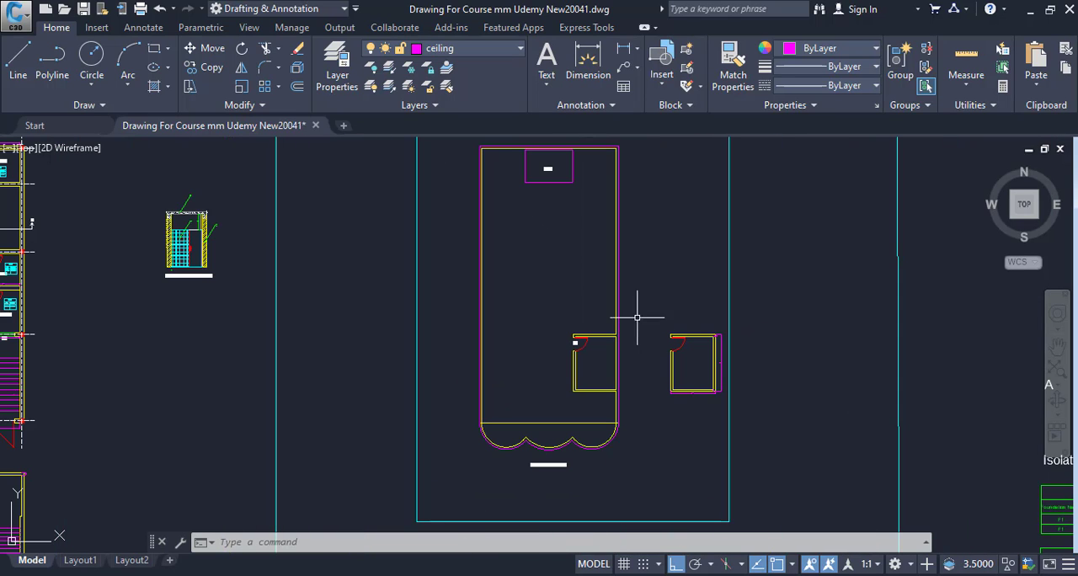
scroll(646, 455, up, 4)
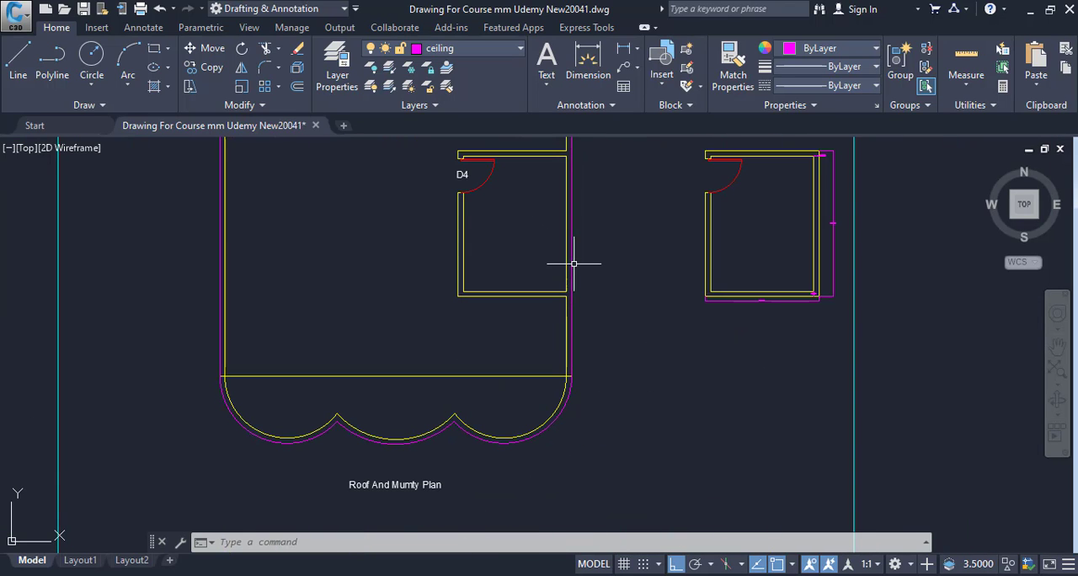
List the properties of the magenta outer outline polyline on the Roof And Mumty Plan.
click(573, 266)
middle_drag(649, 377, 650, 512)
scroll(613, 410, down, 4)
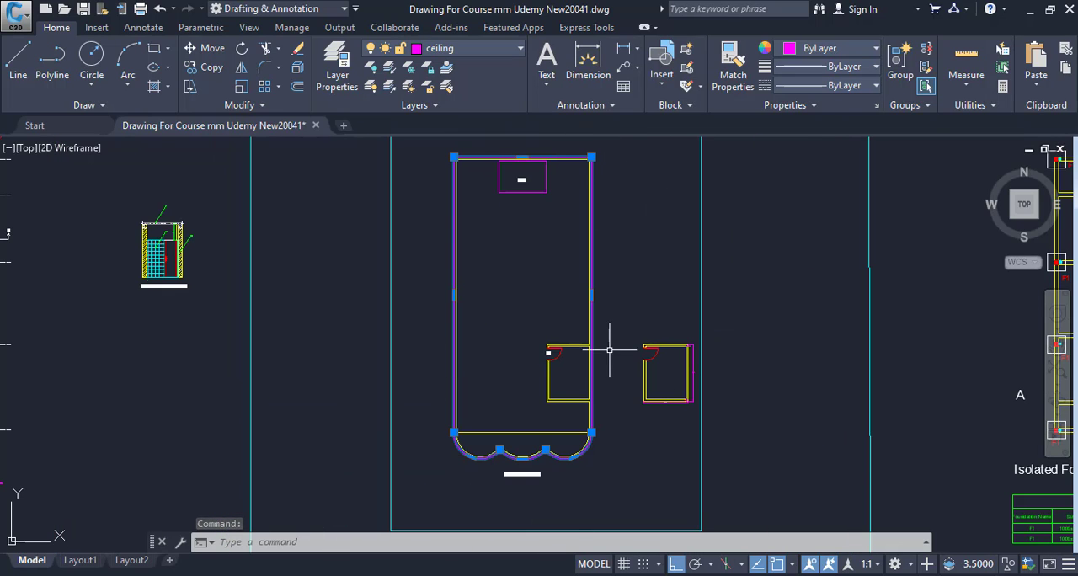
middle_drag(551, 199, 551, 238)
text(li)
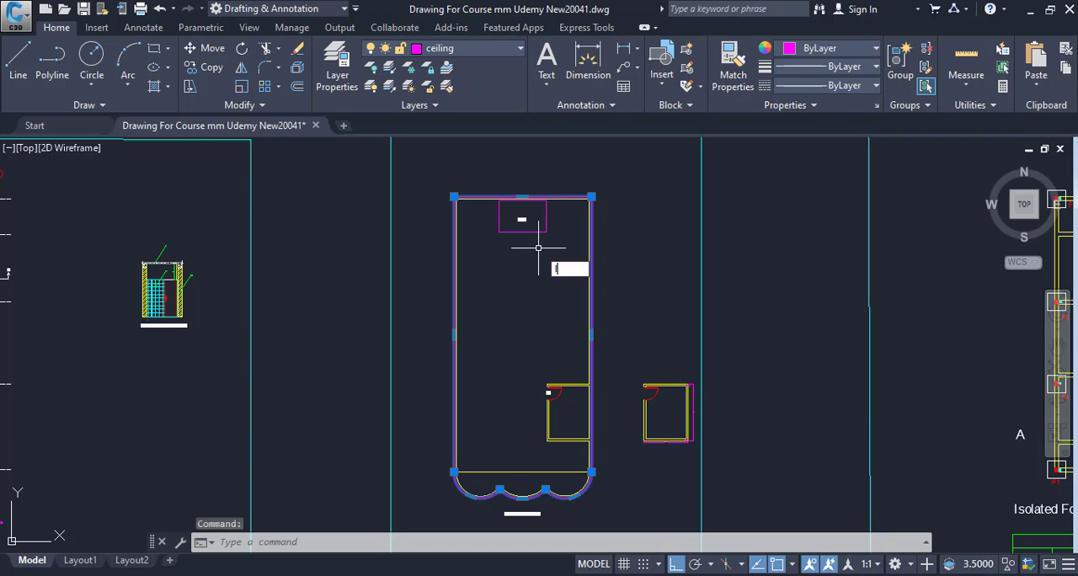
key(Return)
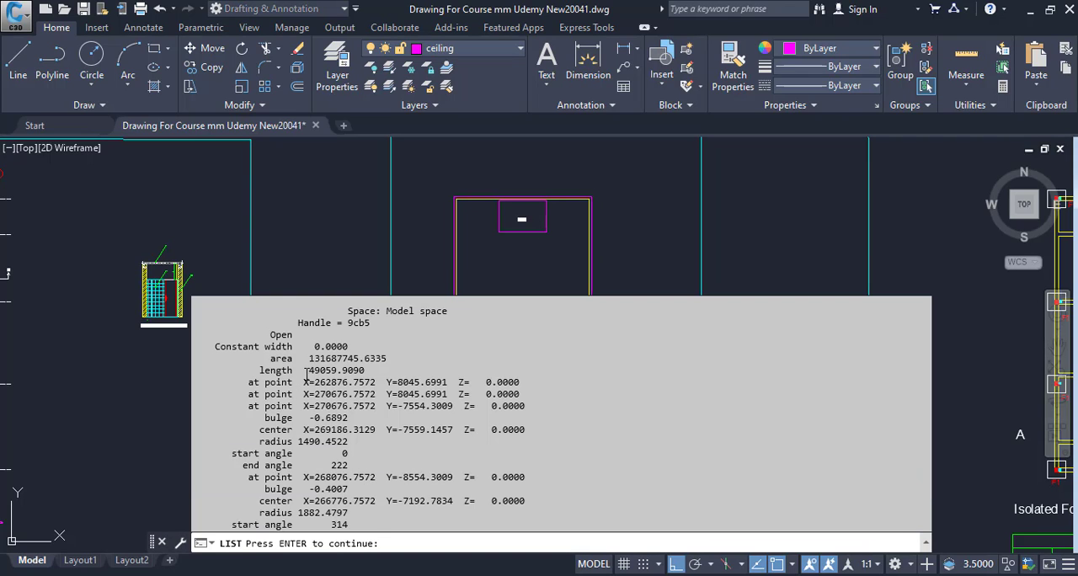
key(Return)
Find the outline's length in the property listing and copy its value.
drag(198, 310, 342, 369)
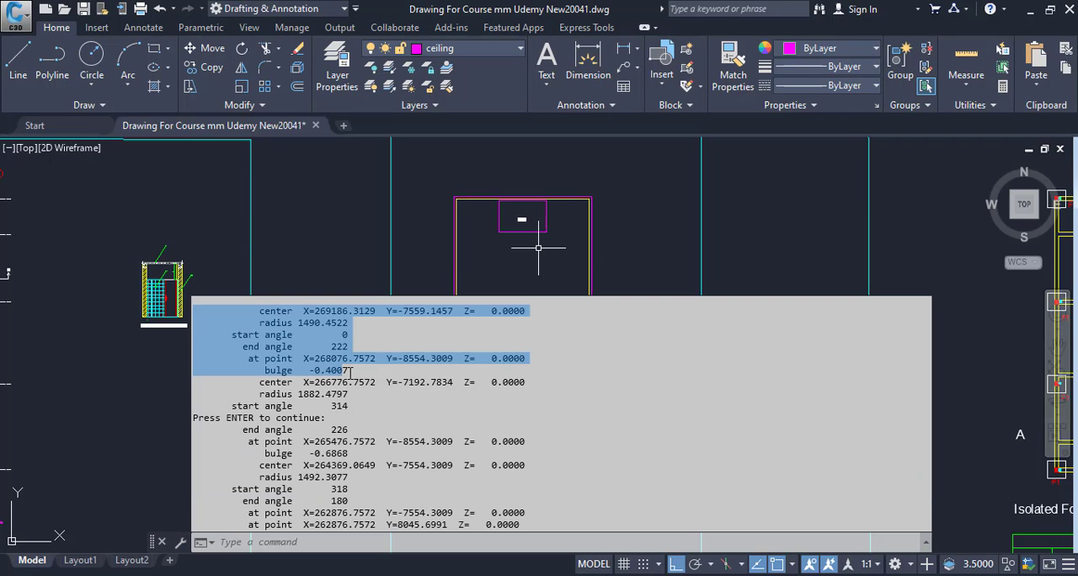
click(361, 374)
scroll(366, 376, up, 3)
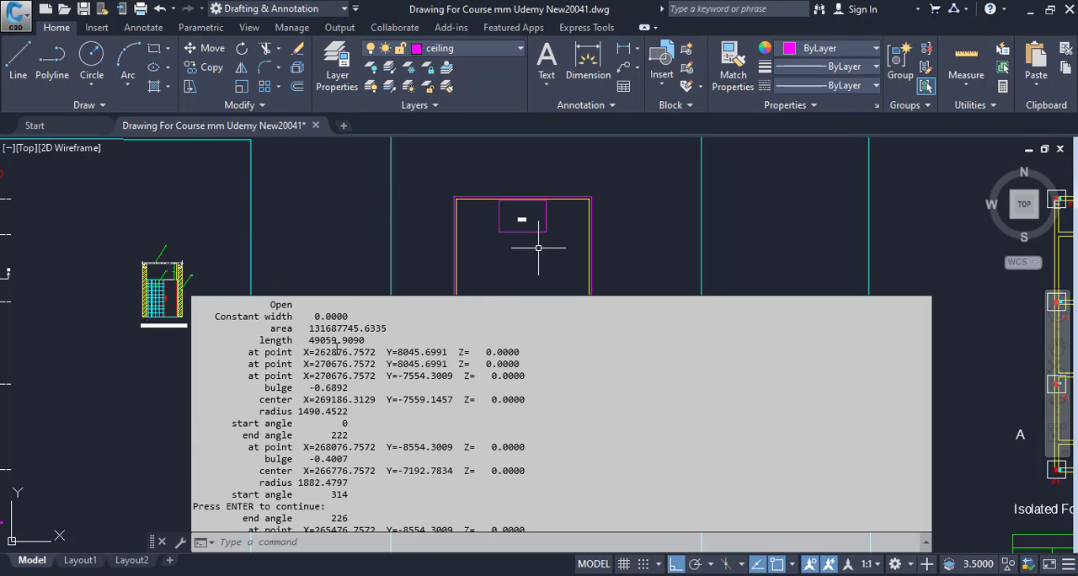
drag(309, 340, 368, 340)
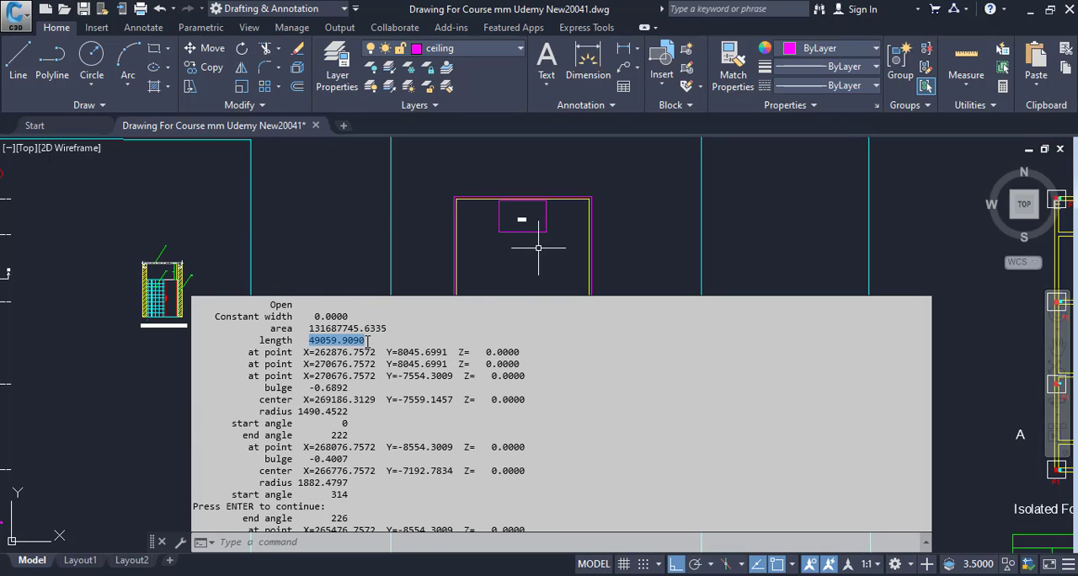
right_click(369, 341)
click(416, 449)
Switch to Calculator and convert the copied outline length to metres by dividing it by 1000.
key(alt+Tab)
key(ctrl+v)
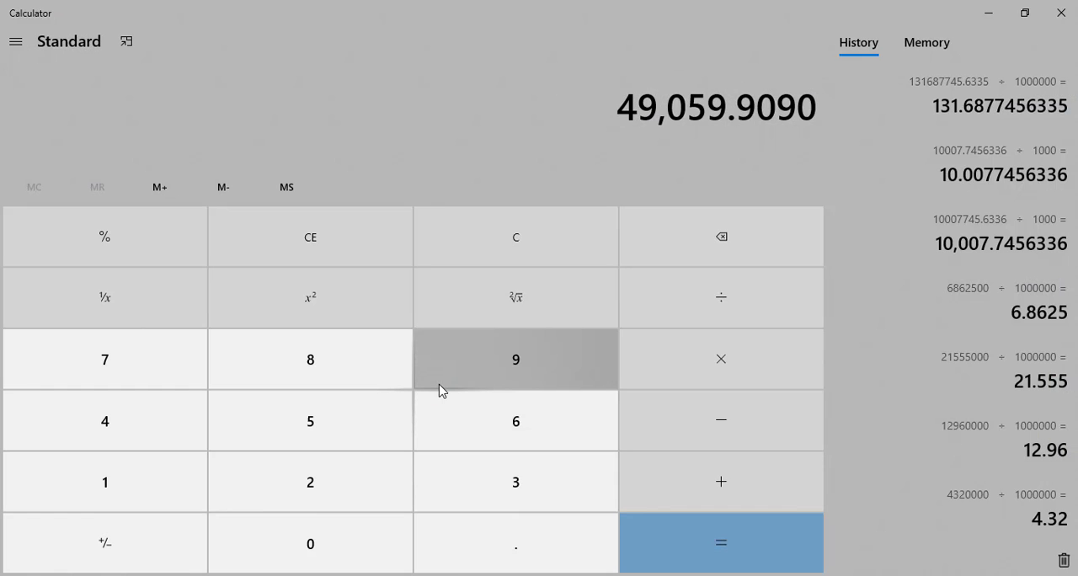
text(/1000)
key(Return)
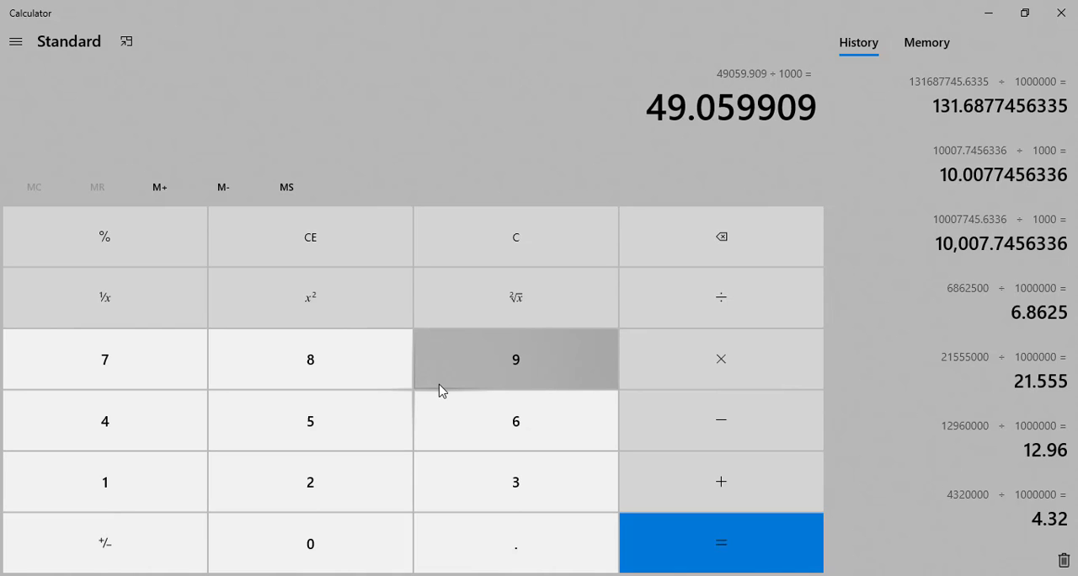
key(BackSpace)
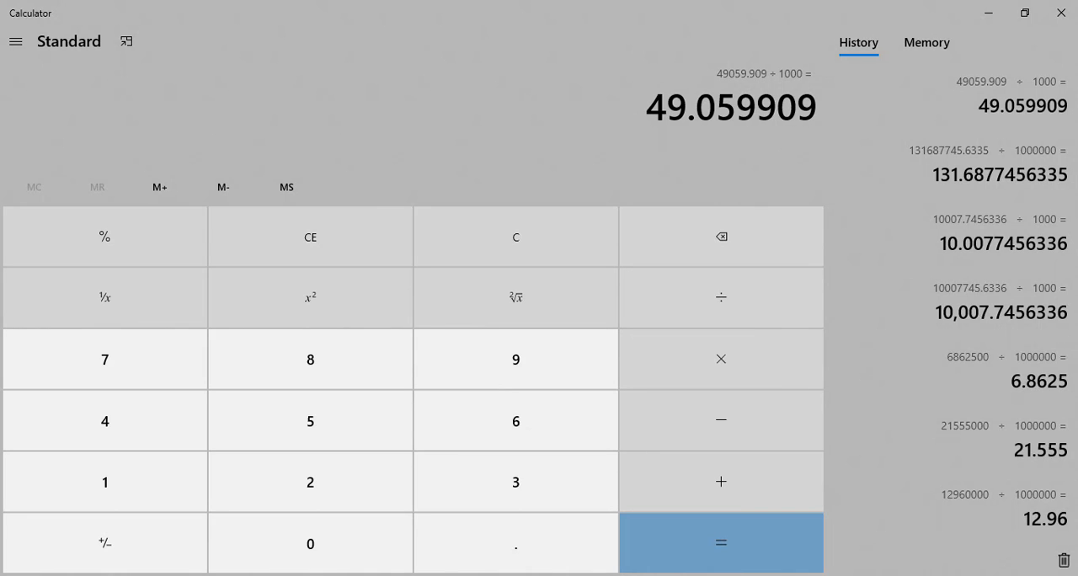
Return to the Excel workbook and add a Side Plates item with No 1 in row 18 of the Formwork For Slab sheet.
key(alt+Tab)
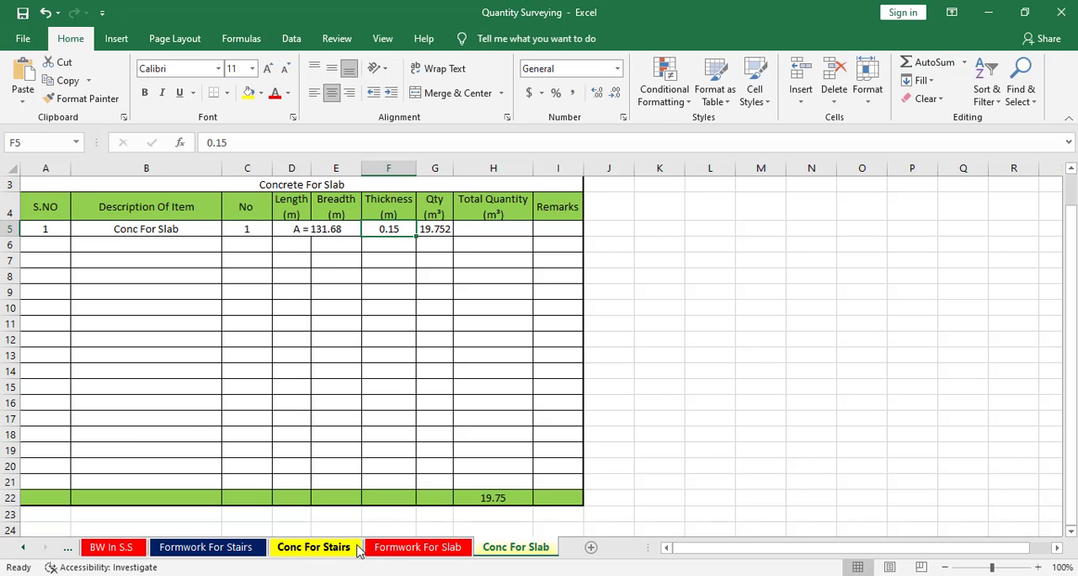
click(396, 546)
click(140, 311)
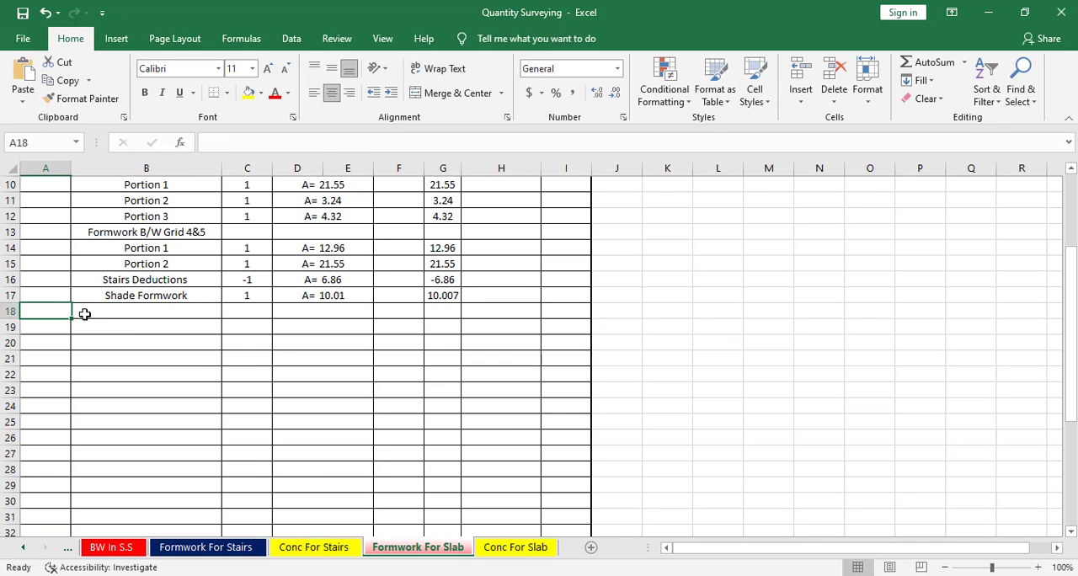
text(S)
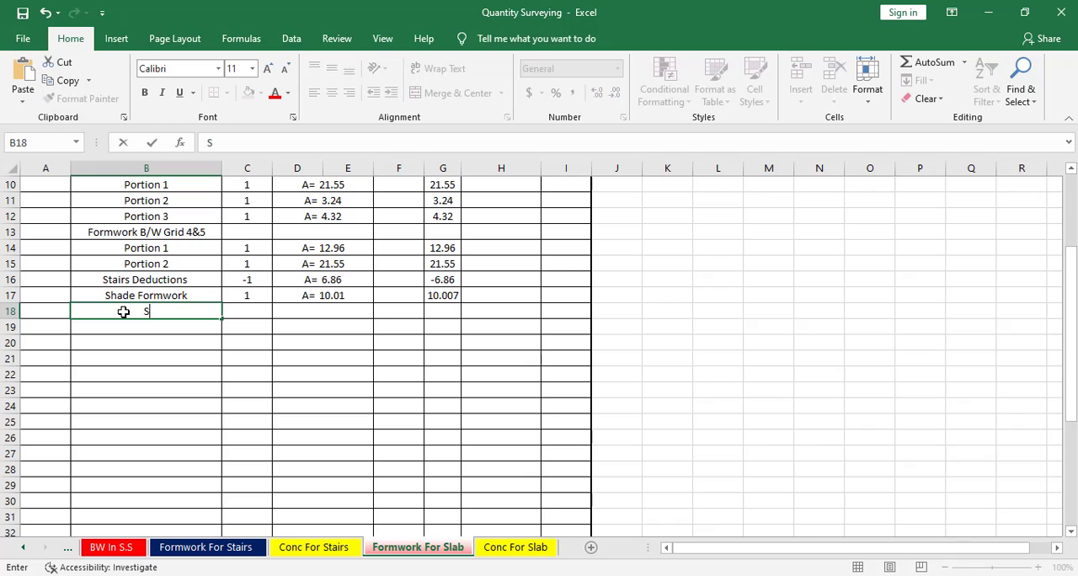
text(ide Plate)
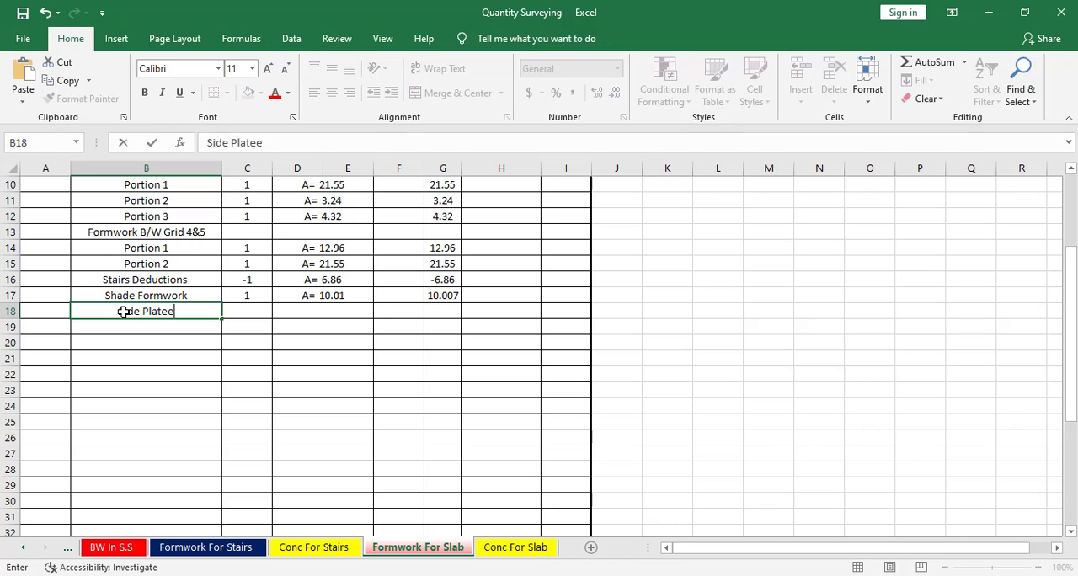
text(s)
click(228, 309)
text(1)
key(Tab)
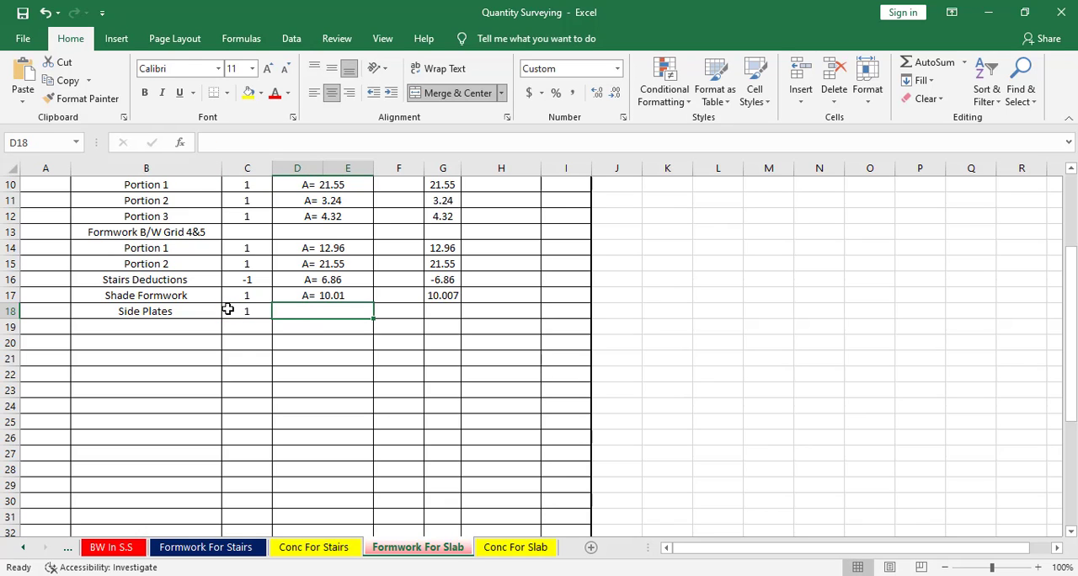
Copy the unmerged cell format of D5:E5 onto the Side Plates row's length and breadth cells.
scroll(327, 353, up, 2)
scroll(343, 432, down, 1)
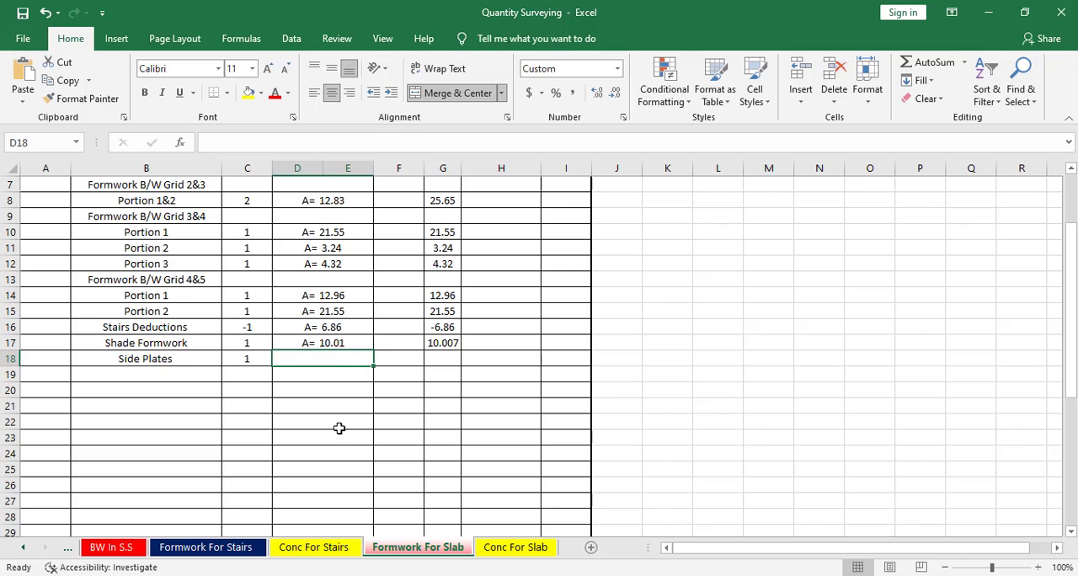
scroll(342, 412, up, 2)
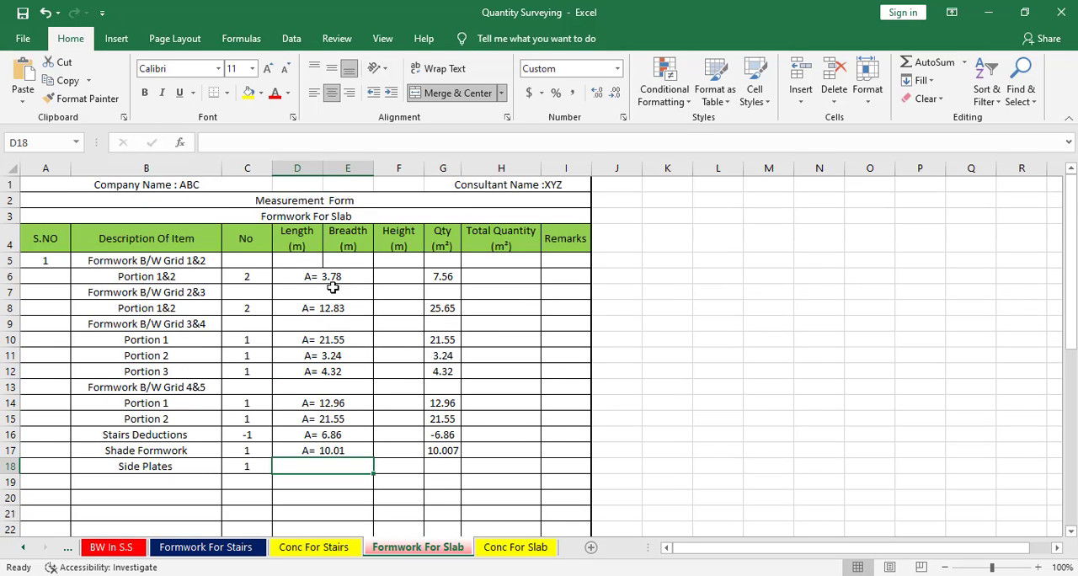
drag(311, 259, 349, 260)
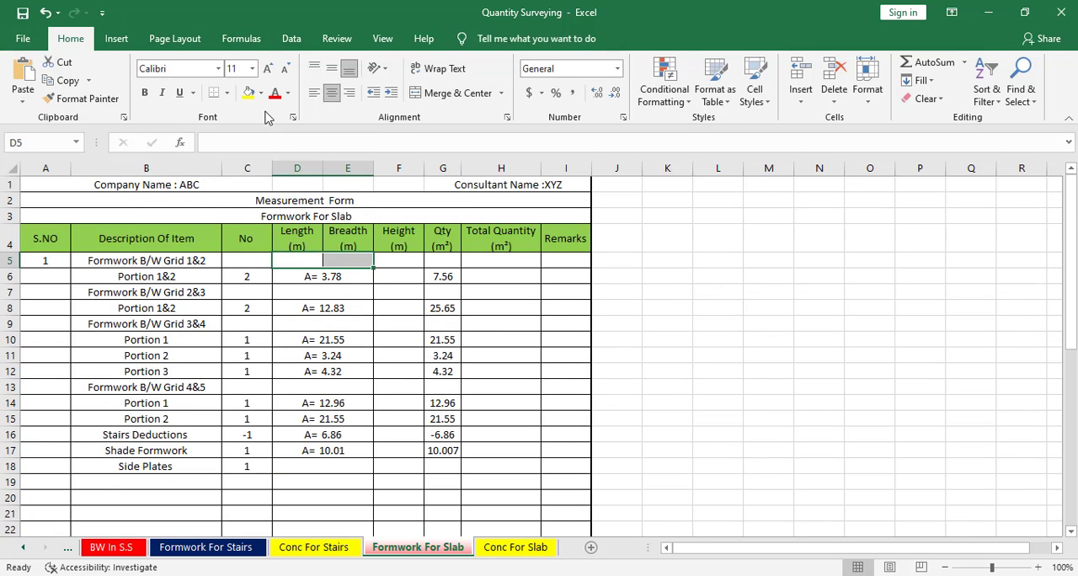
click(85, 100)
scroll(333, 447, down, 1)
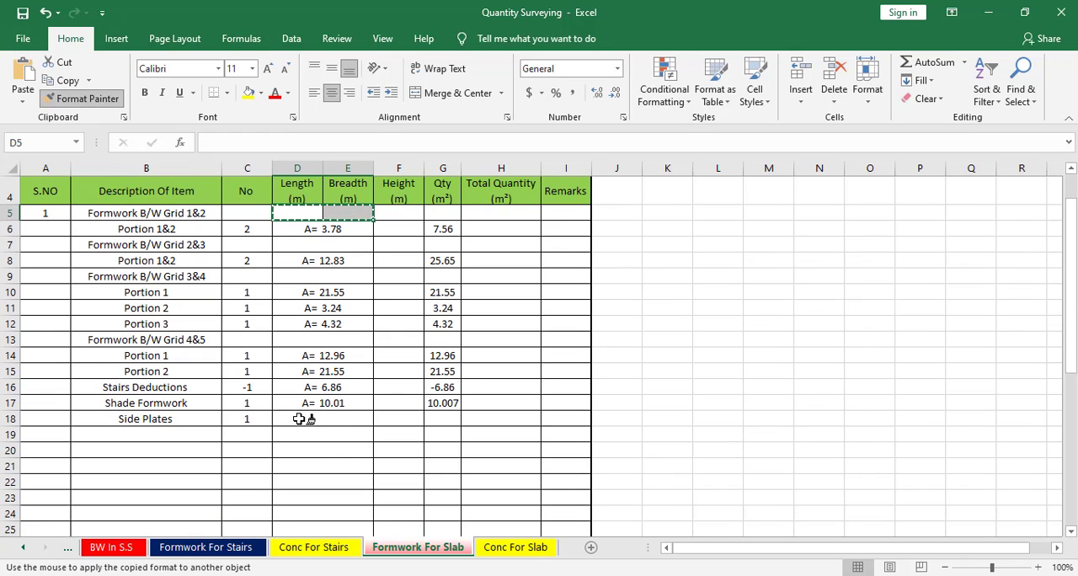
click(299, 419)
click(311, 418)
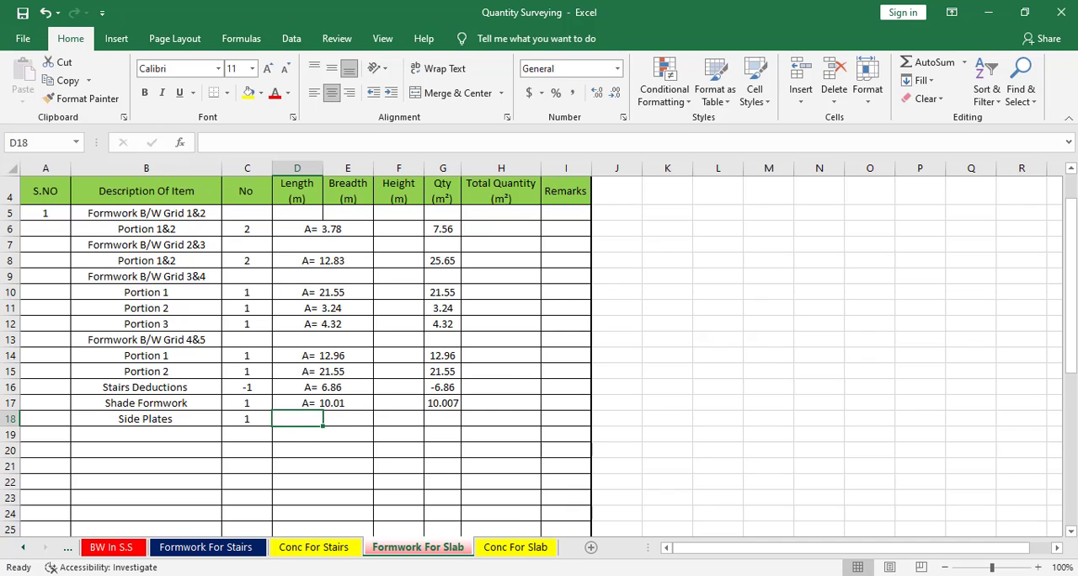
Check the converted length in Calculator and set the Side Plates length in D18 to 49.05 m.
key(alt+Tab)
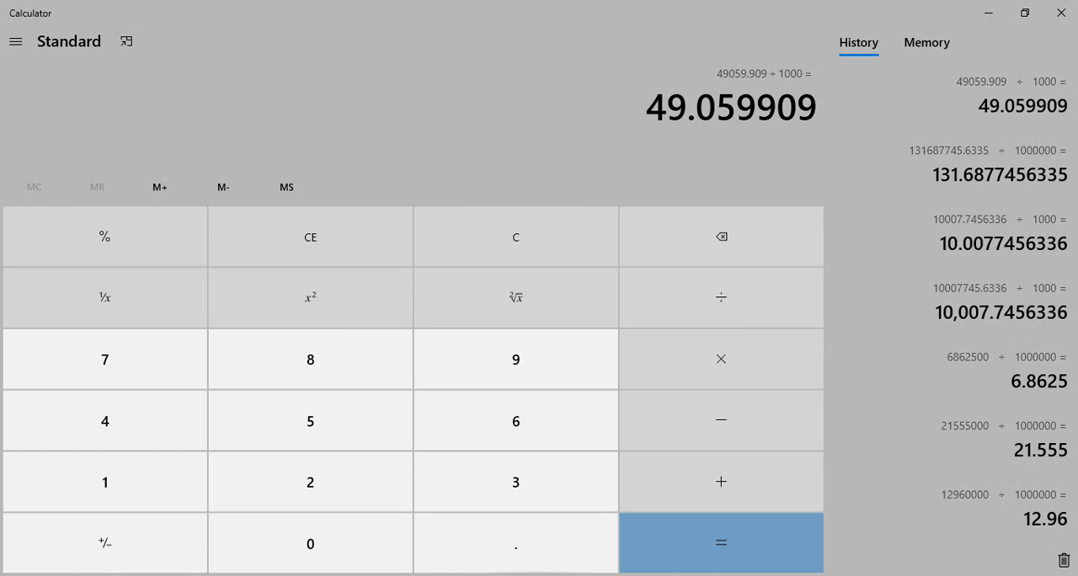
key(alt+Tab)
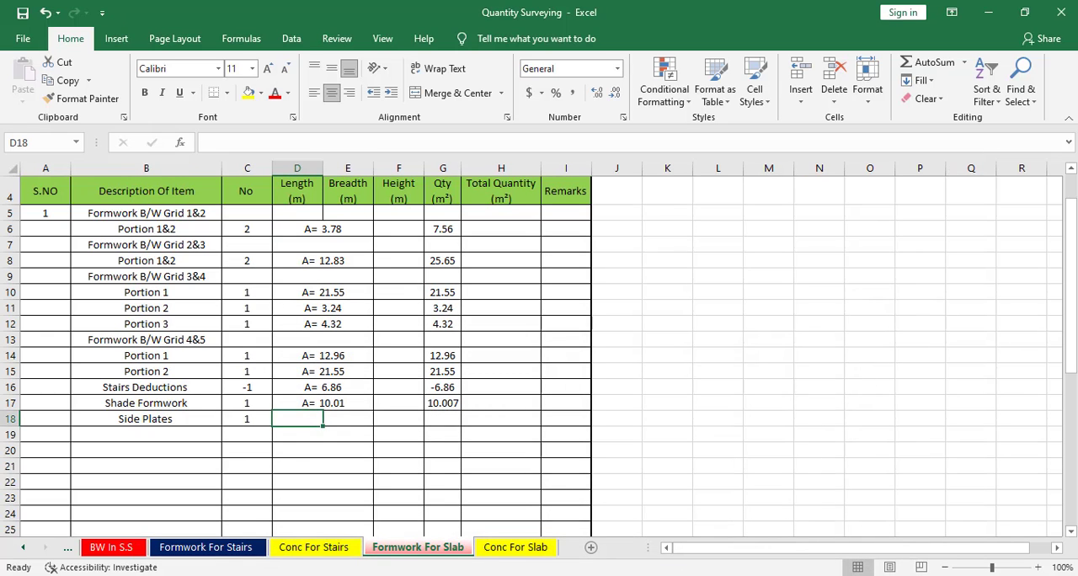
key(alt+Tab)
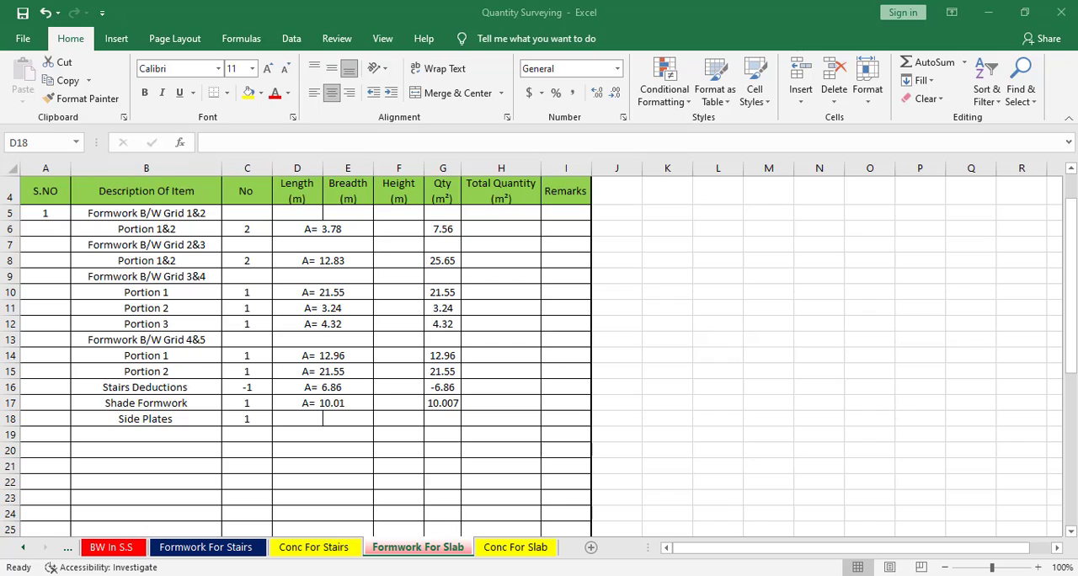
key(alt+Tab)
text(4)
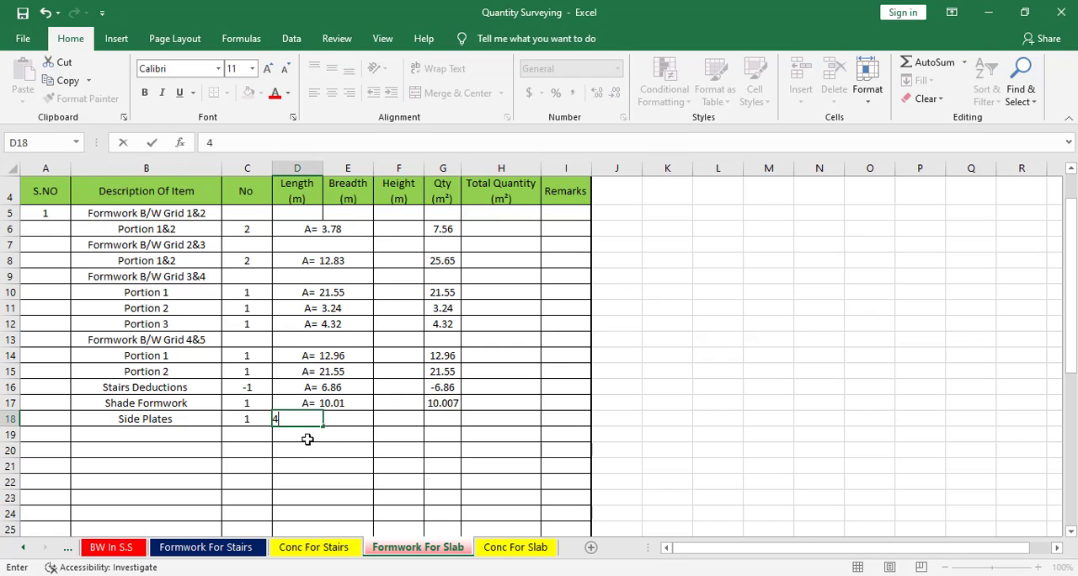
click(395, 423)
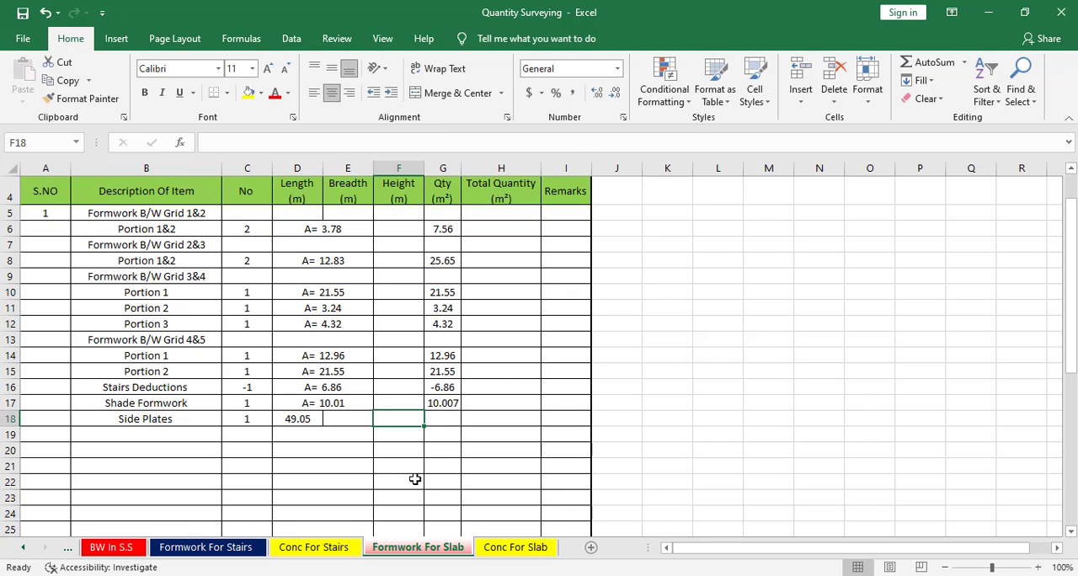
Set the Side Plates height to 0.15 m and calculate its quantity in G18 with the formula =C18*D18*F18.
text(0.15)
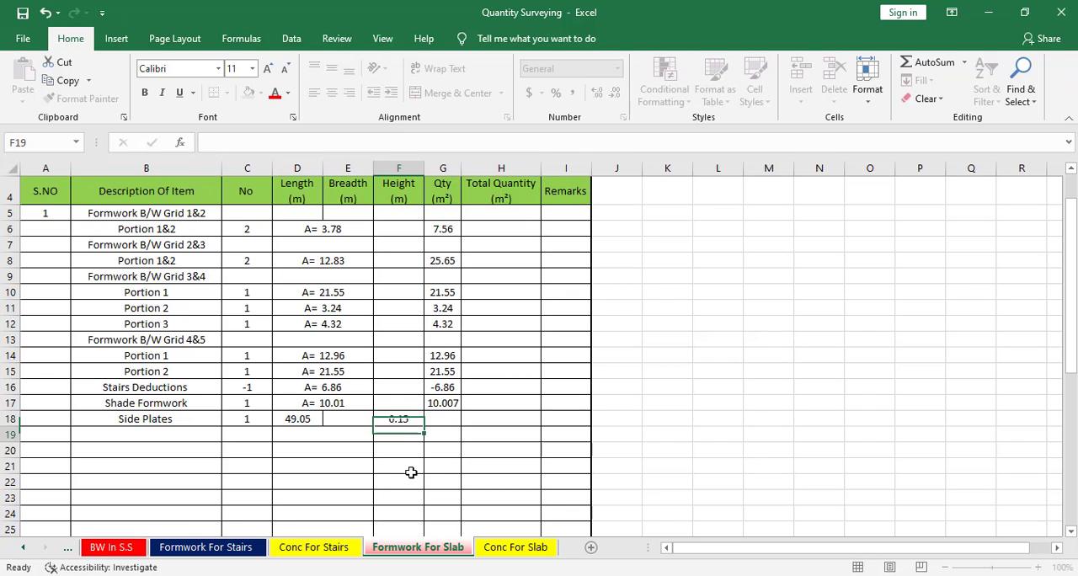
key(Return)
click(441, 419)
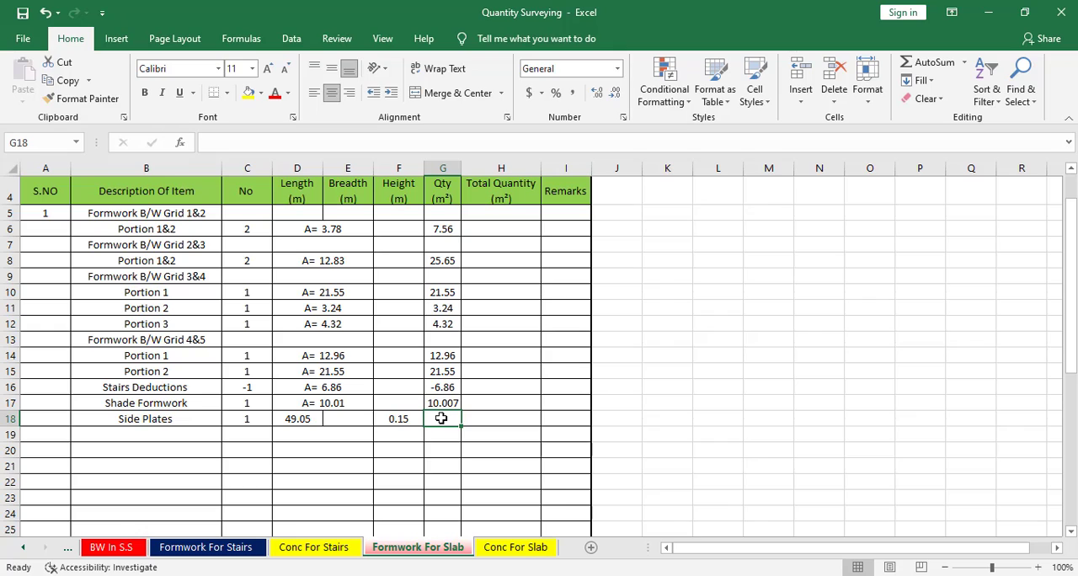
text(=)
click(249, 419)
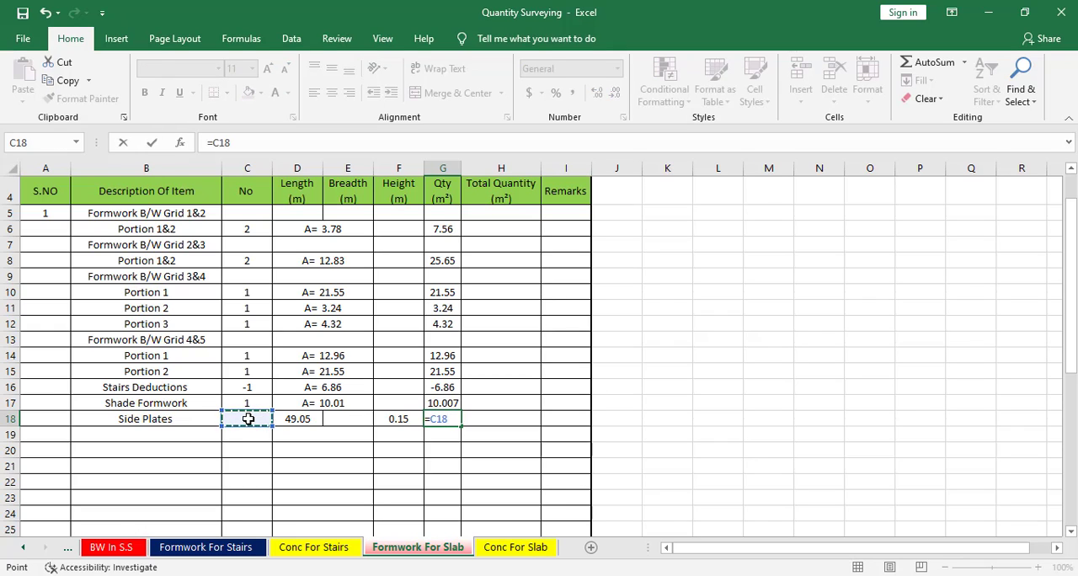
text(*)
click(296, 418)
text(*)
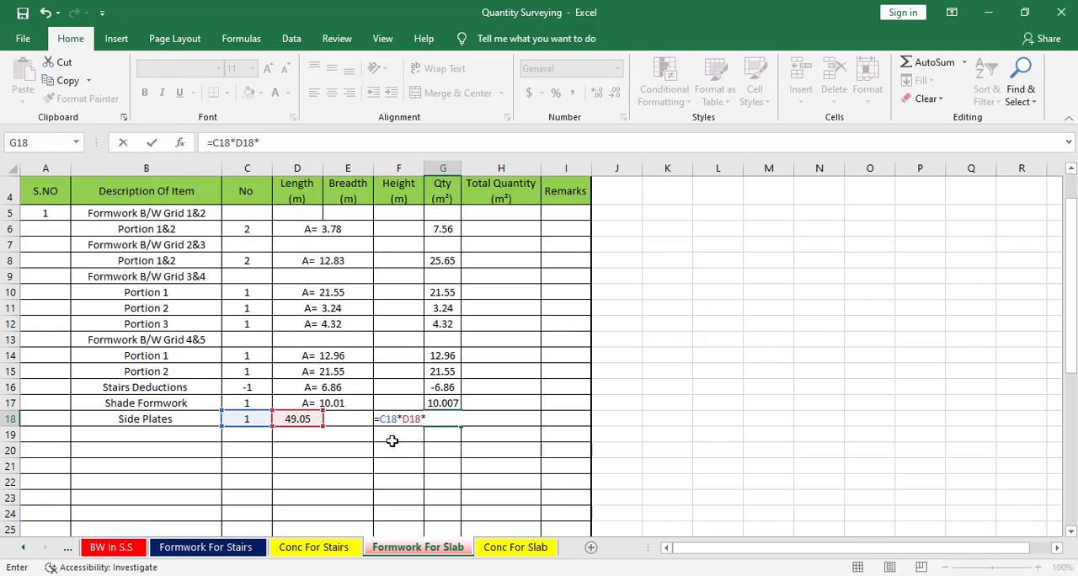
click(392, 440)
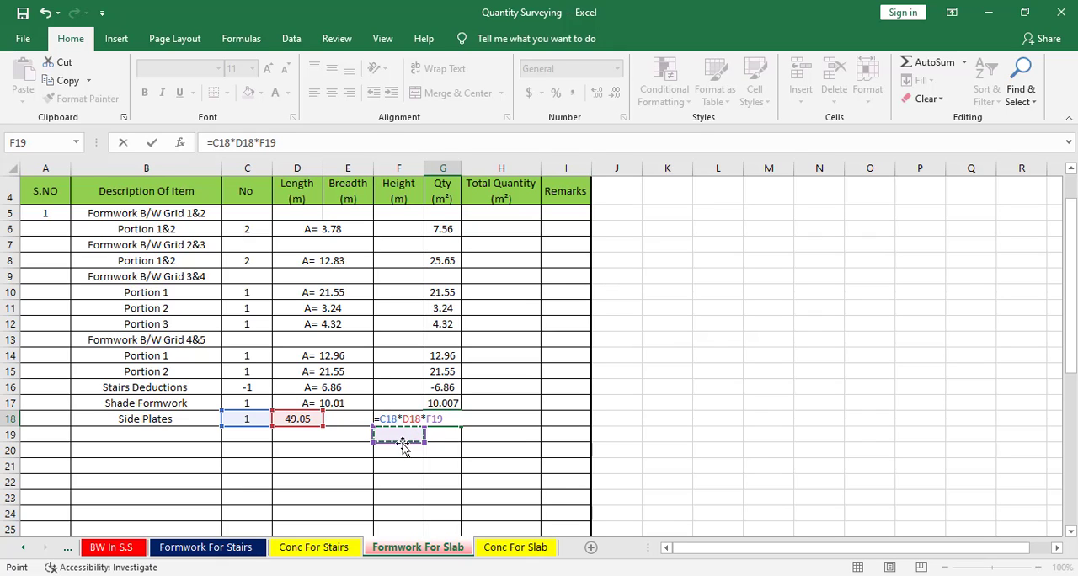
key(Up)
key(Return)
Save the Quantity Surveying workbook.
scroll(588, 472, down, 3)
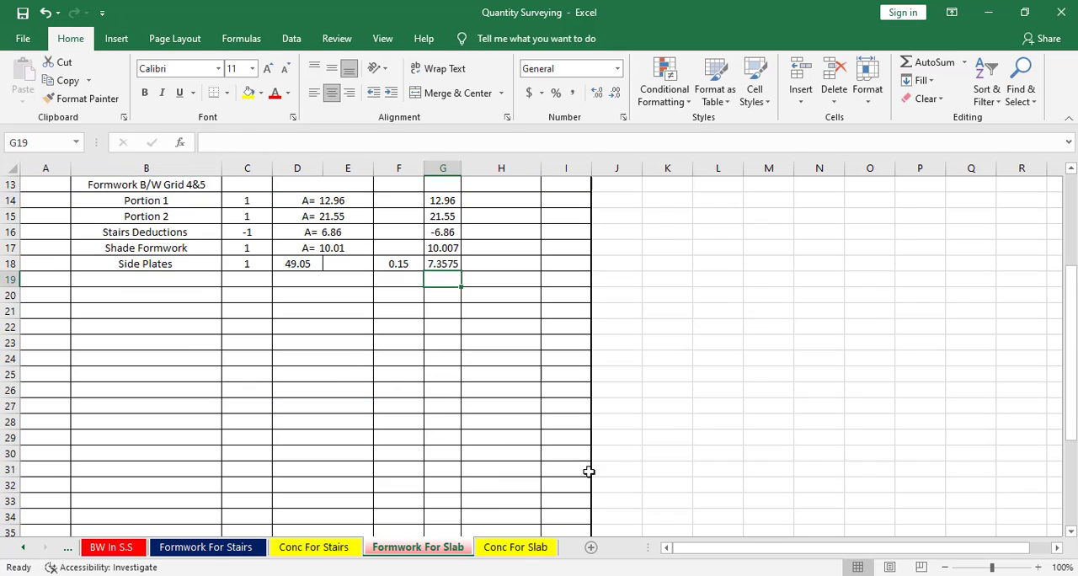
scroll(588, 471, down, 5)
scroll(528, 468, up, 7)
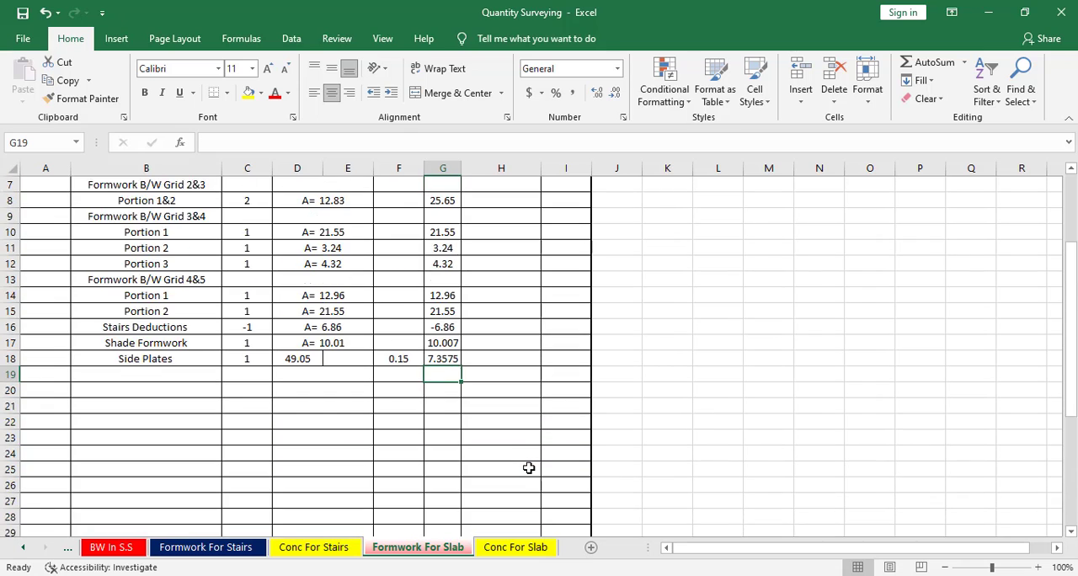
scroll(528, 468, up, 2)
click(22, 39)
click(53, 218)
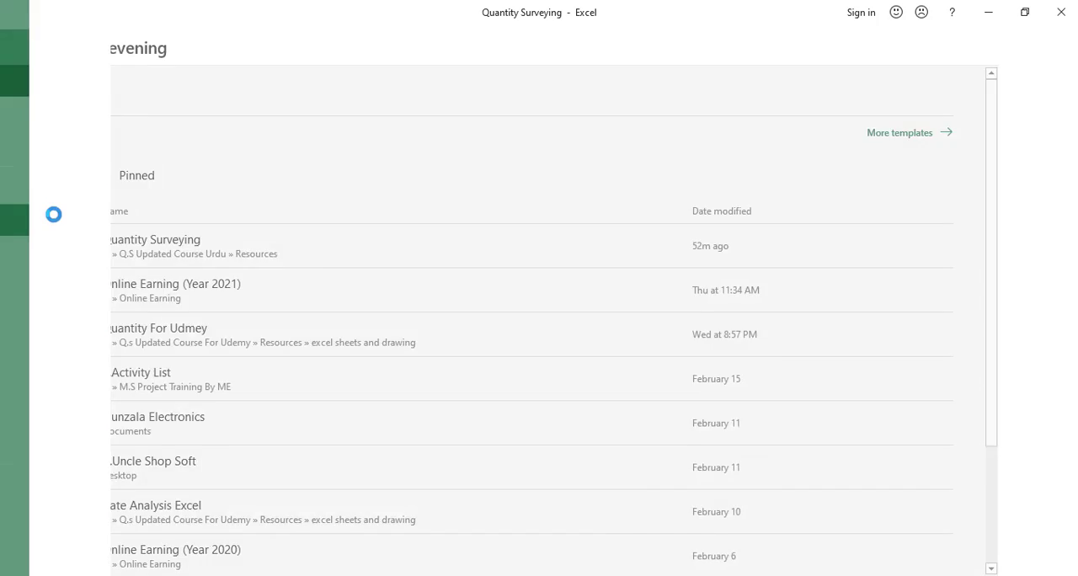
On the Conc For Slab sheet, add a Deductions heading in B6 and an Open Area item with No -1 in row 7.
click(518, 552)
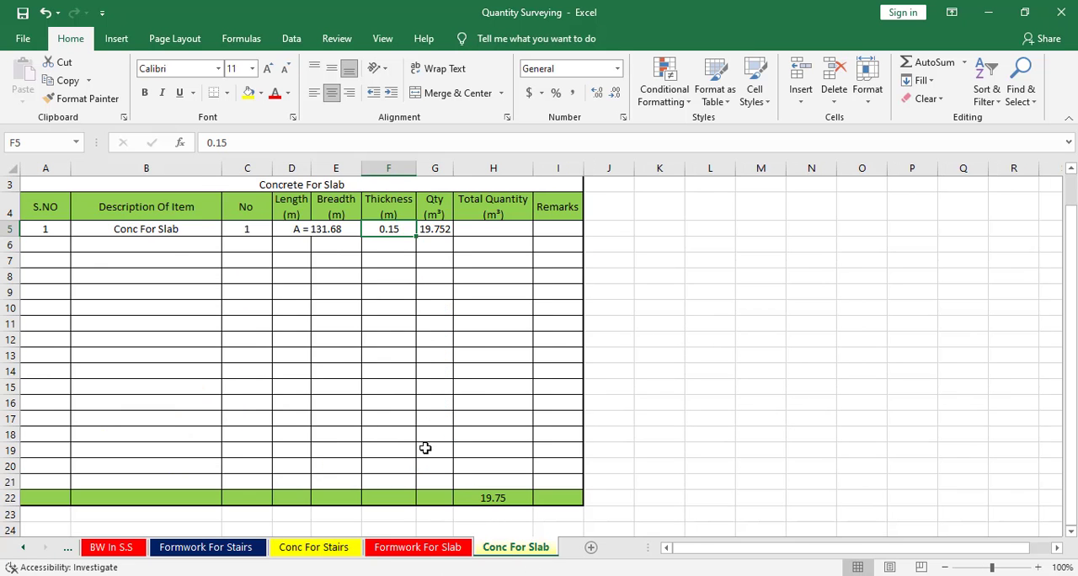
click(194, 250)
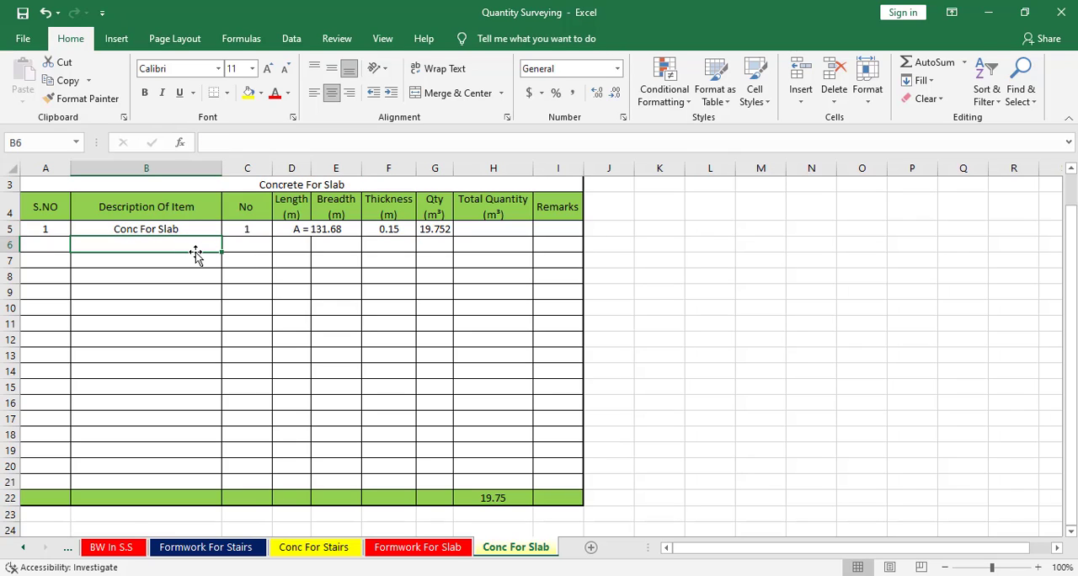
text(Deductions)
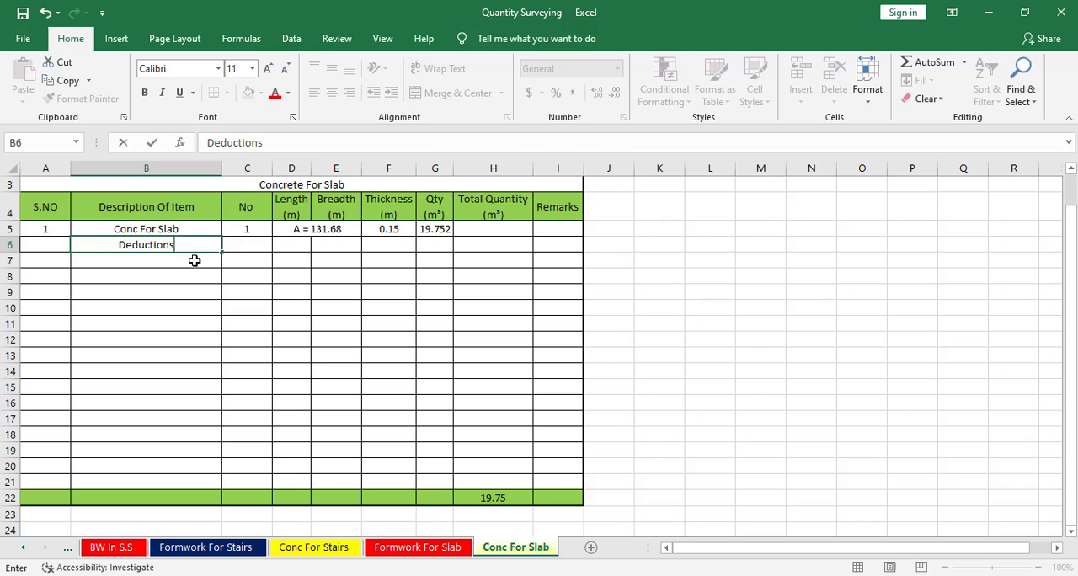
click(192, 263)
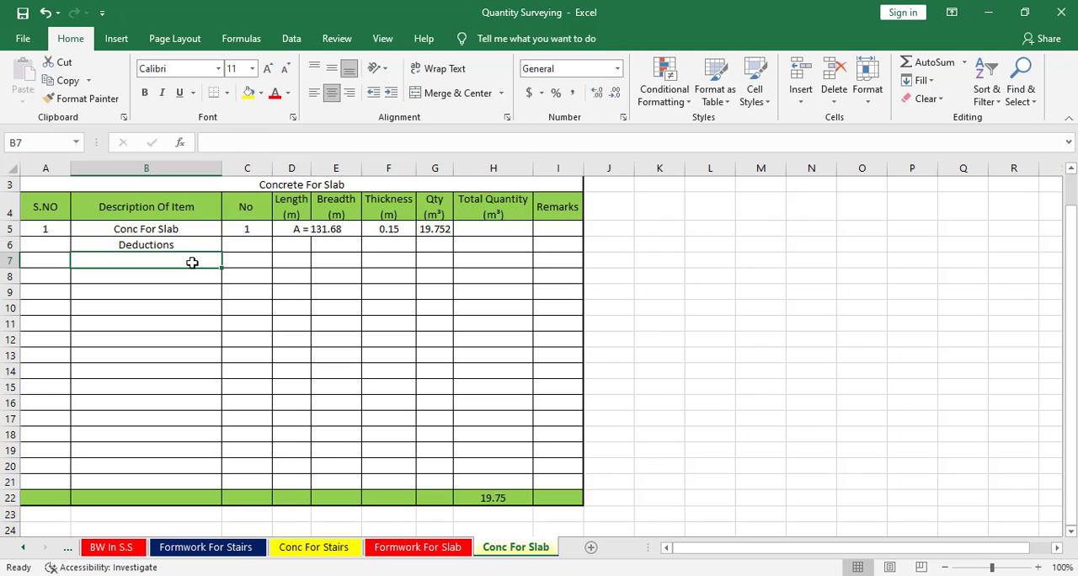
text(Open Area)
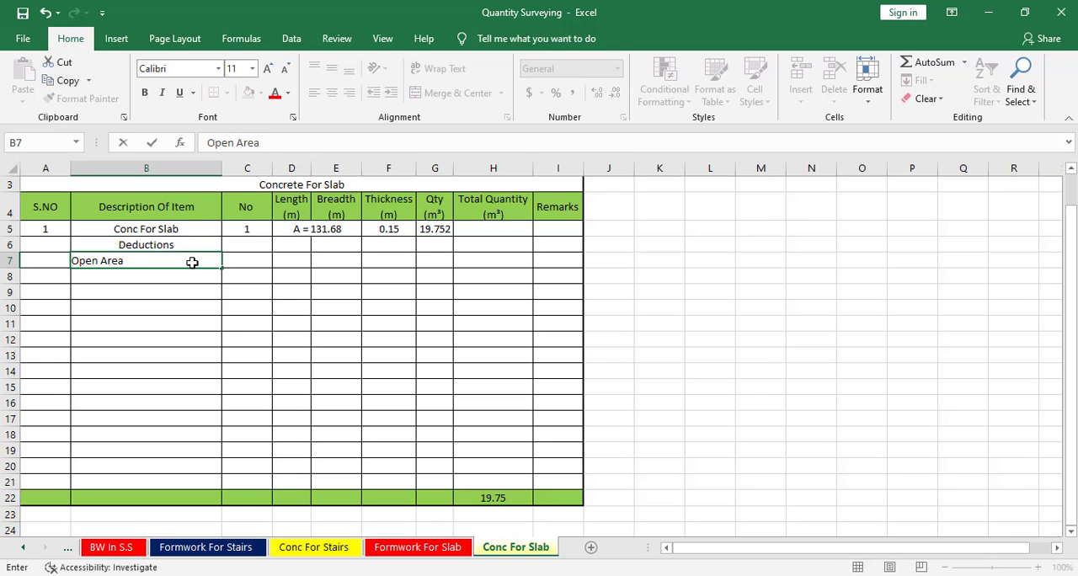
key(Tab)
text(-1)
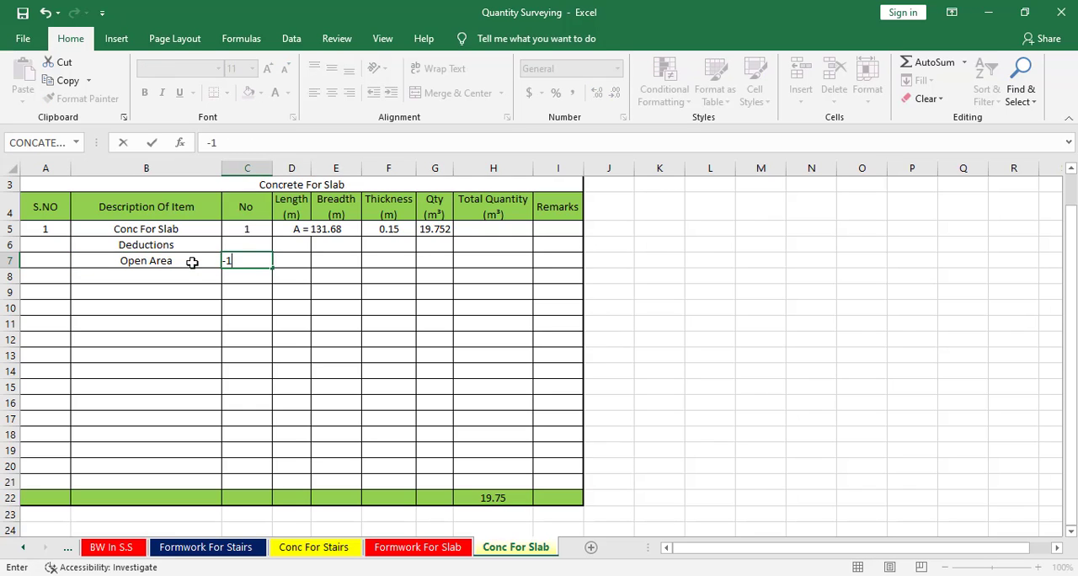
key(Tab)
key(Tab)
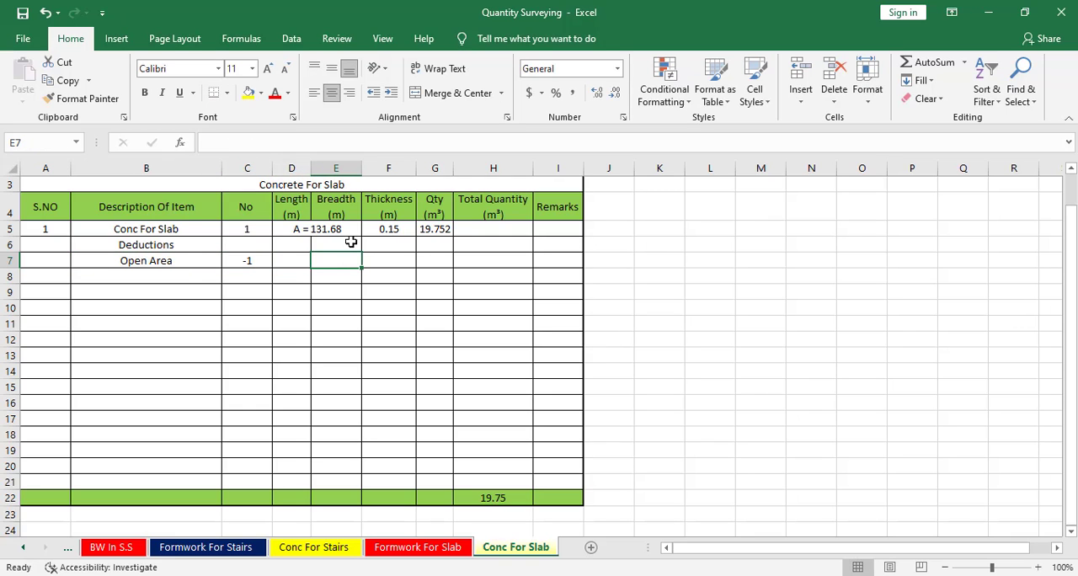
Copy the merged area format of D5:E5 onto the Open Area row's length and breadth cells.
click(285, 226)
click(82, 99)
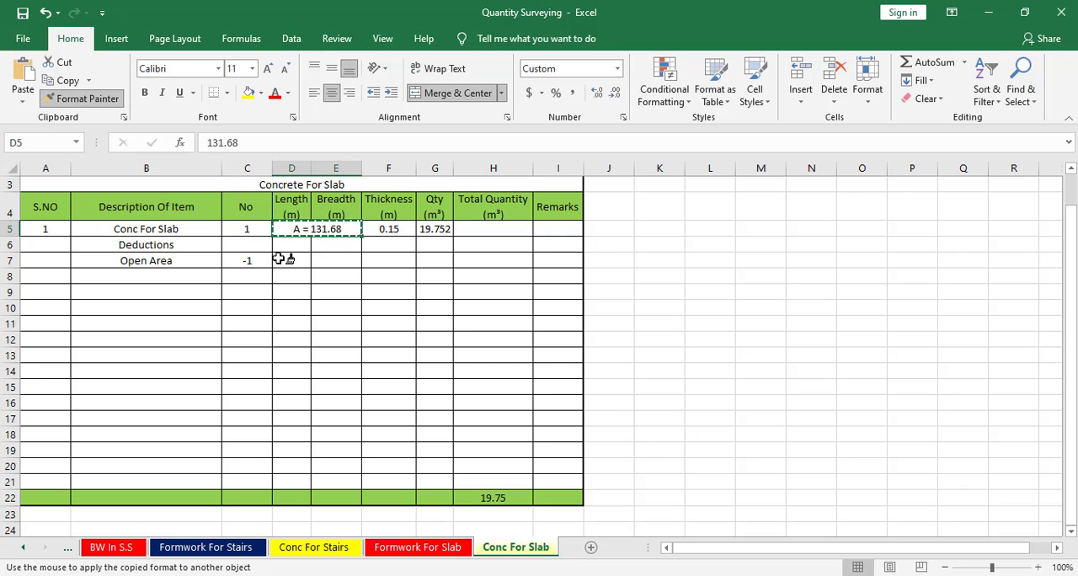
drag(285, 259, 353, 270)
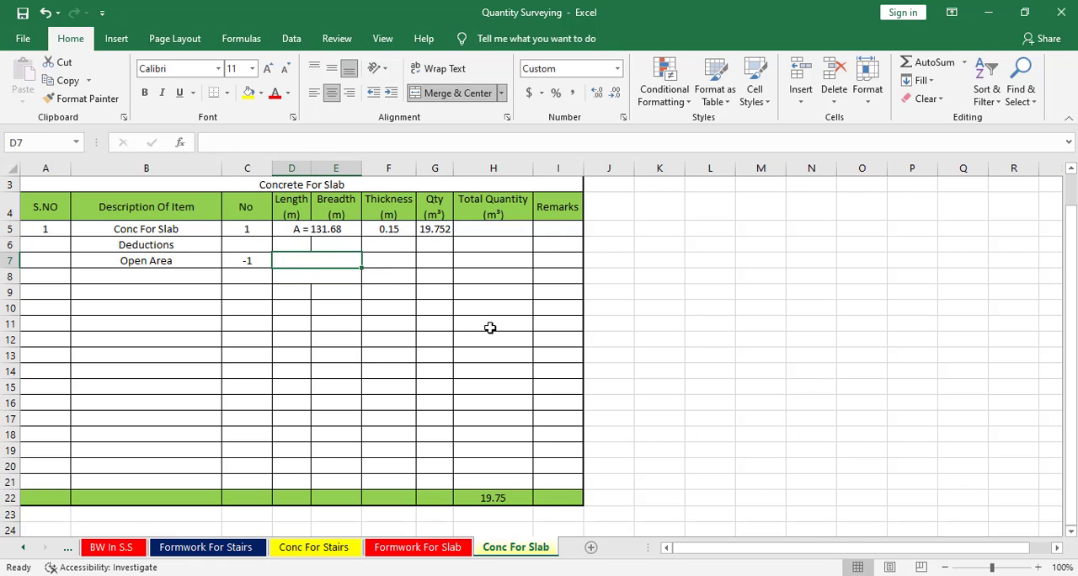
Switch to the CAD drawing and list the properties of the rectangle labelled Open.
key(alt+Tab)
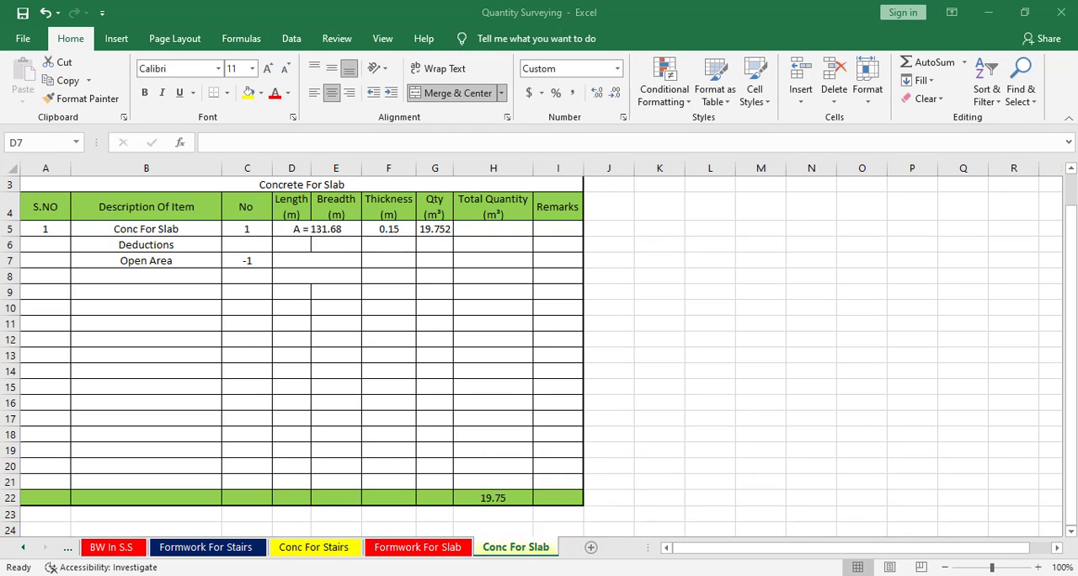
click(694, 575)
scroll(555, 274, up, 6)
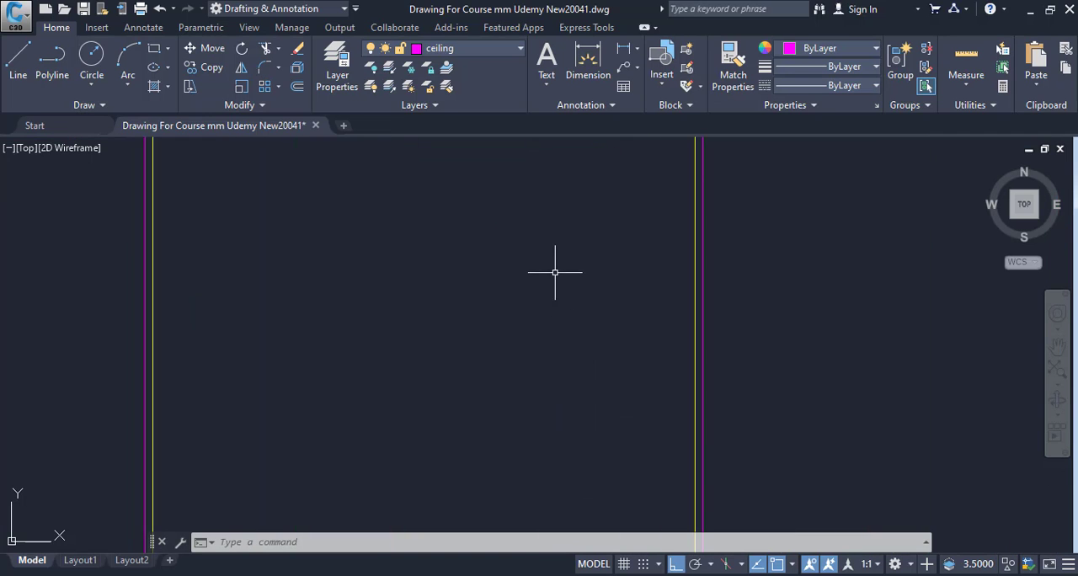
middle_drag(555, 272, 552, 522)
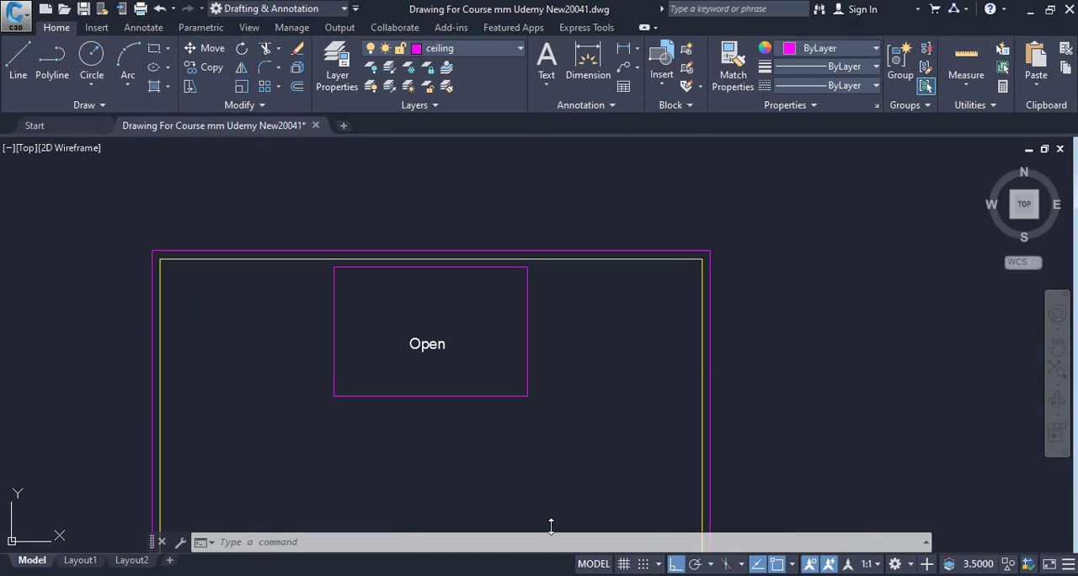
click(489, 397)
text(l)
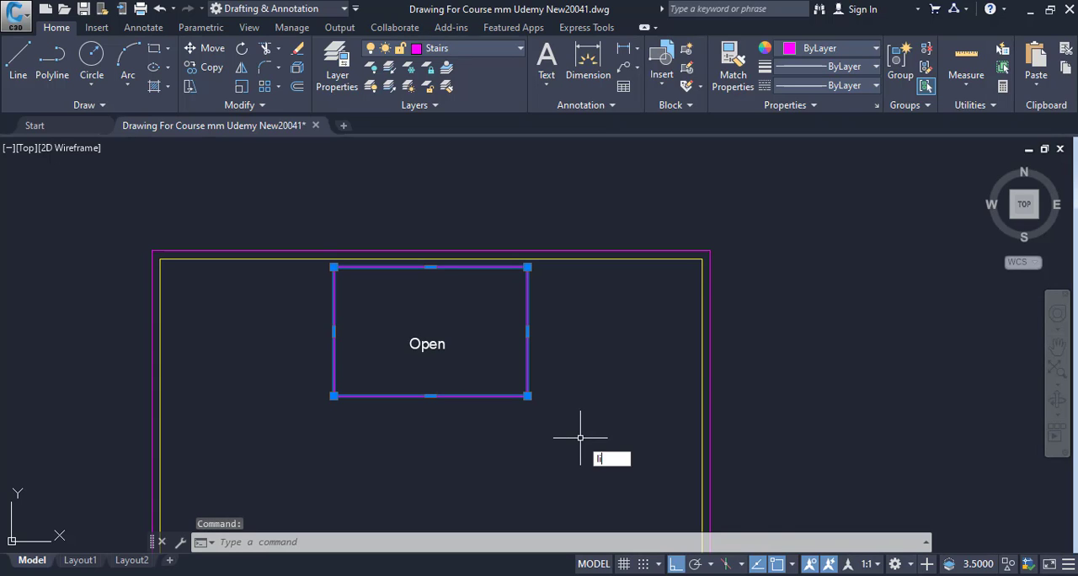
text(i)
key(Return)
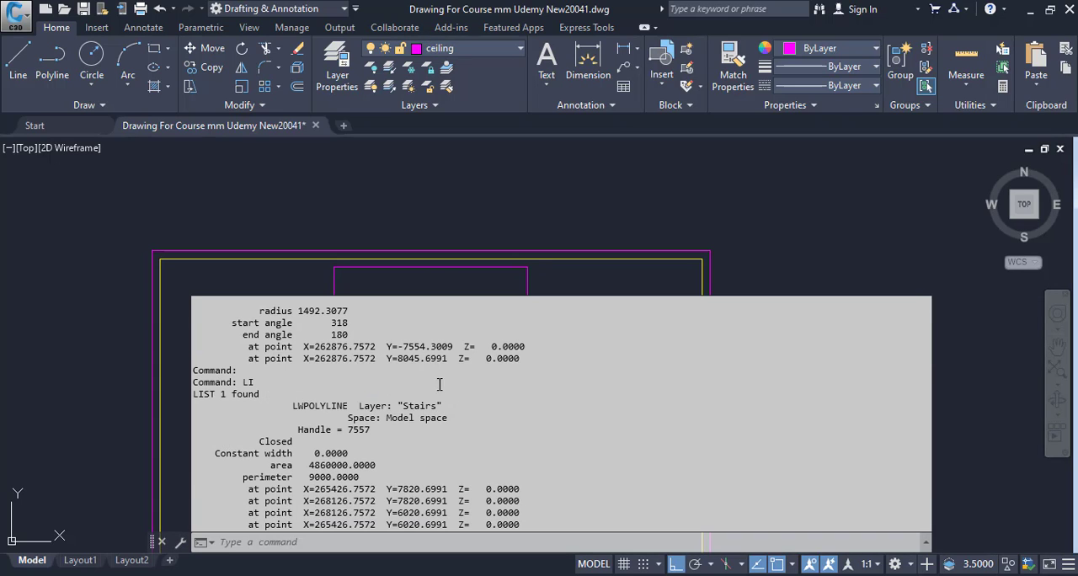
Copy the Open rectangle's area value from the listed properties.
drag(310, 466, 355, 466)
right_click(350, 459)
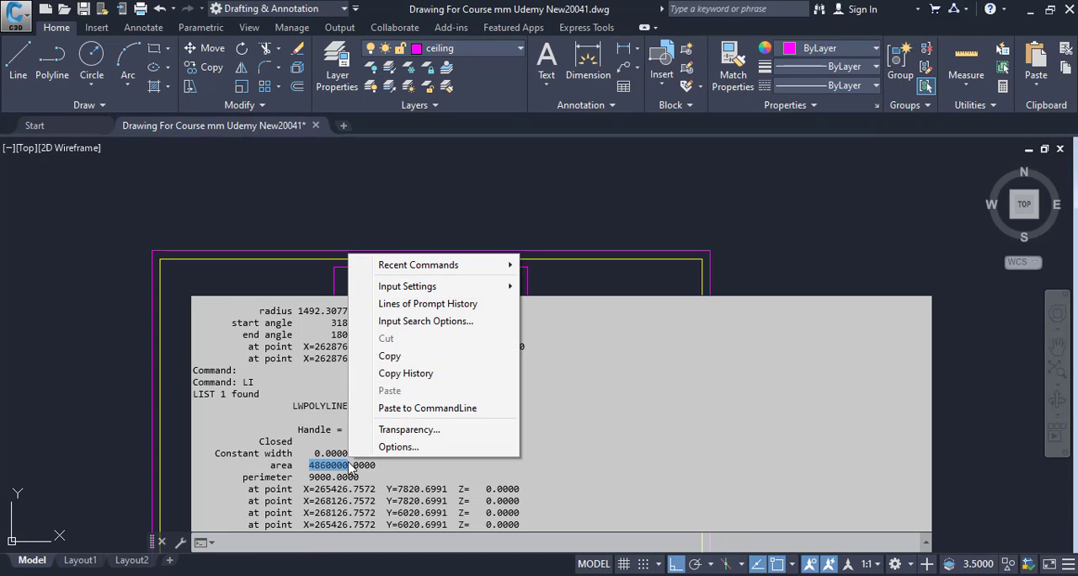
click(411, 360)
Switch to Calculator and convert the copied area to square metres by dividing it by 1000 twice.
click(521, 574)
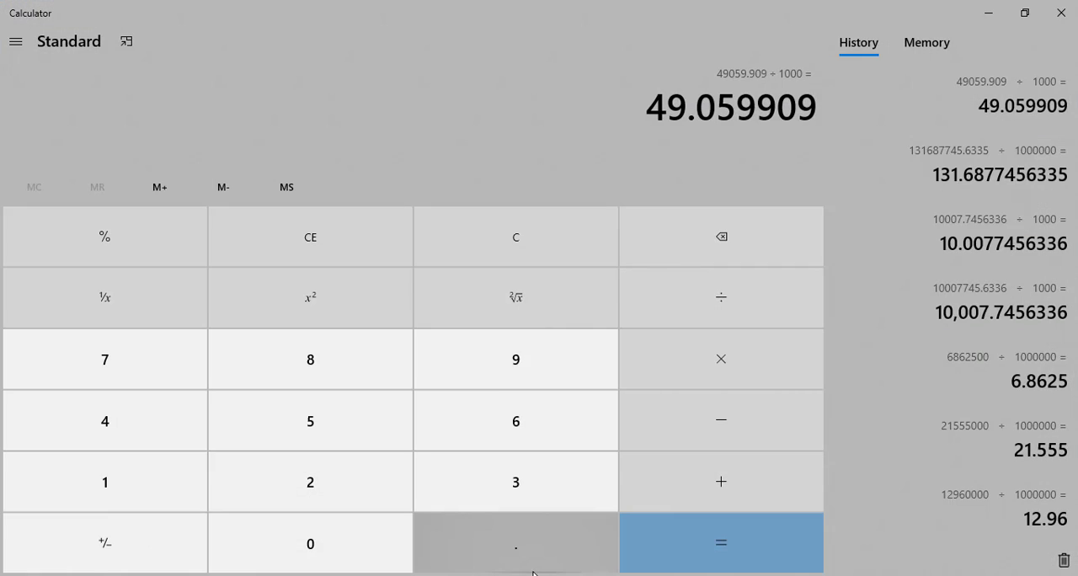
key(ctrl+v)
text(/1000)
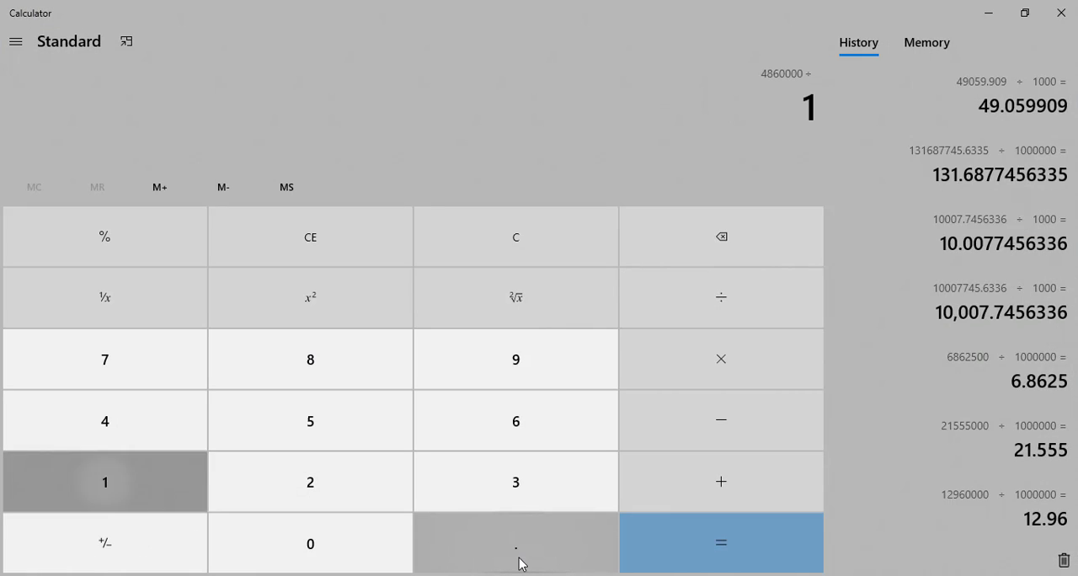
key(Return)
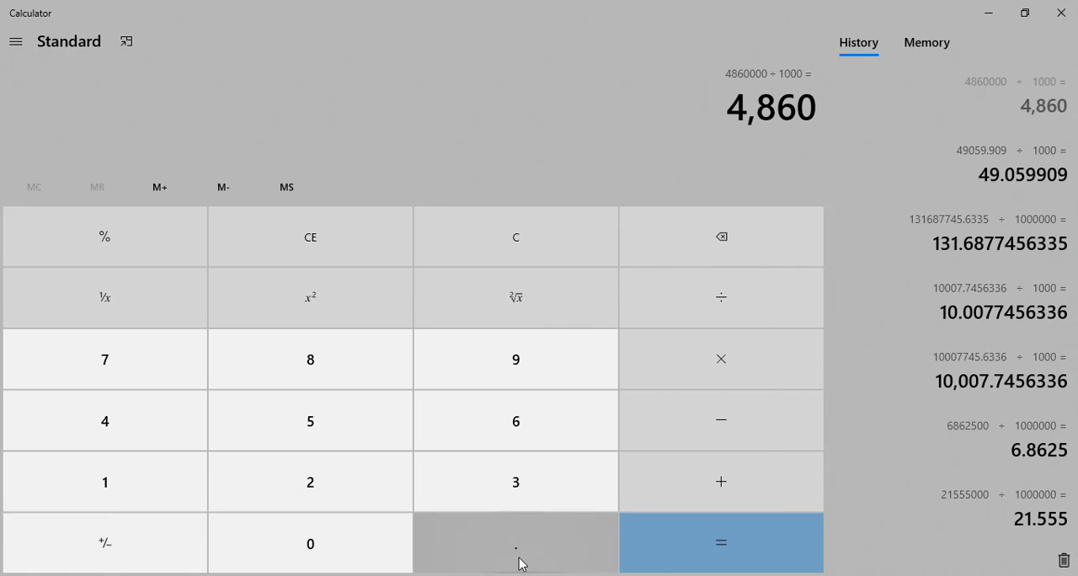
text(/10)
text(00)
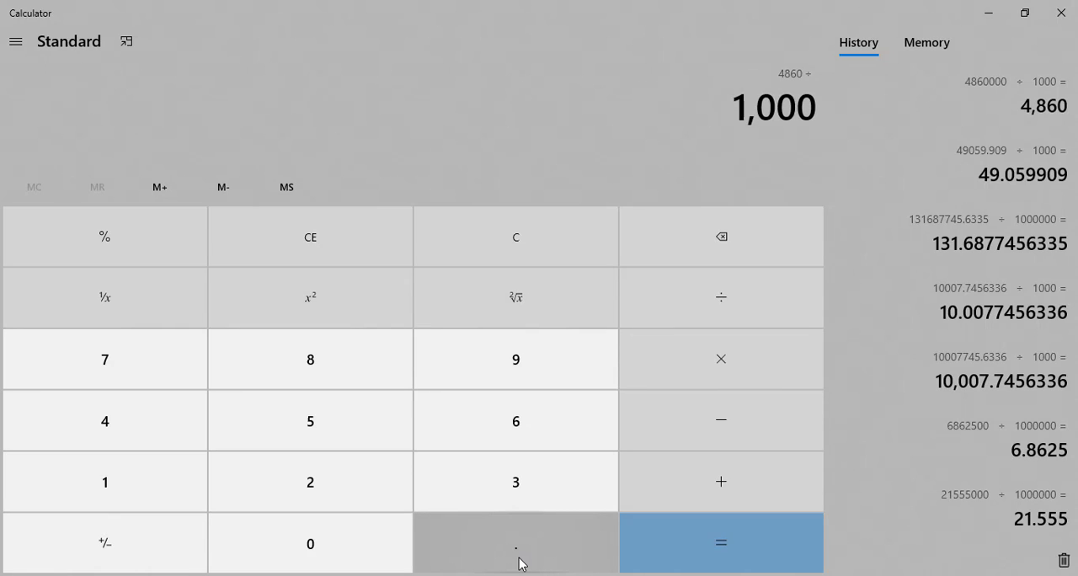
key(Return)
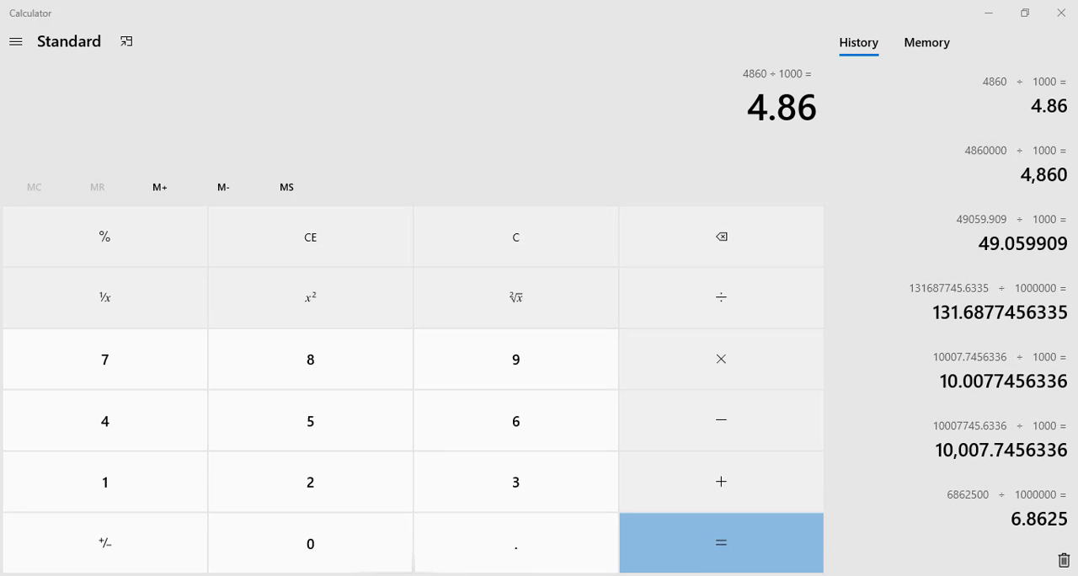
Return to the Excel workbook and set the Open Area row's area to 4.86 and its thickness to 0.15 m.
click(387, 574)
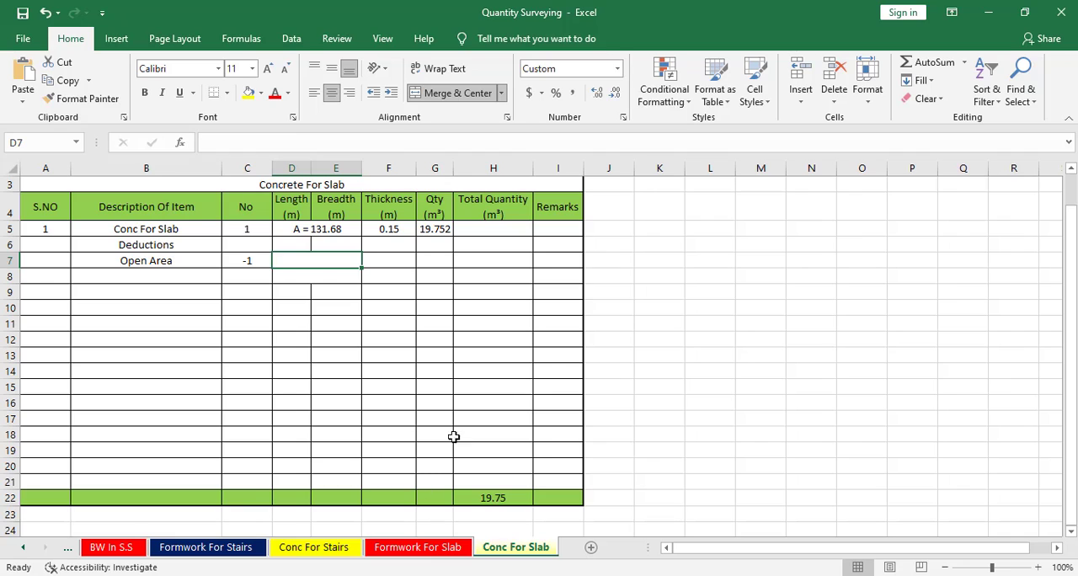
text(4.86)
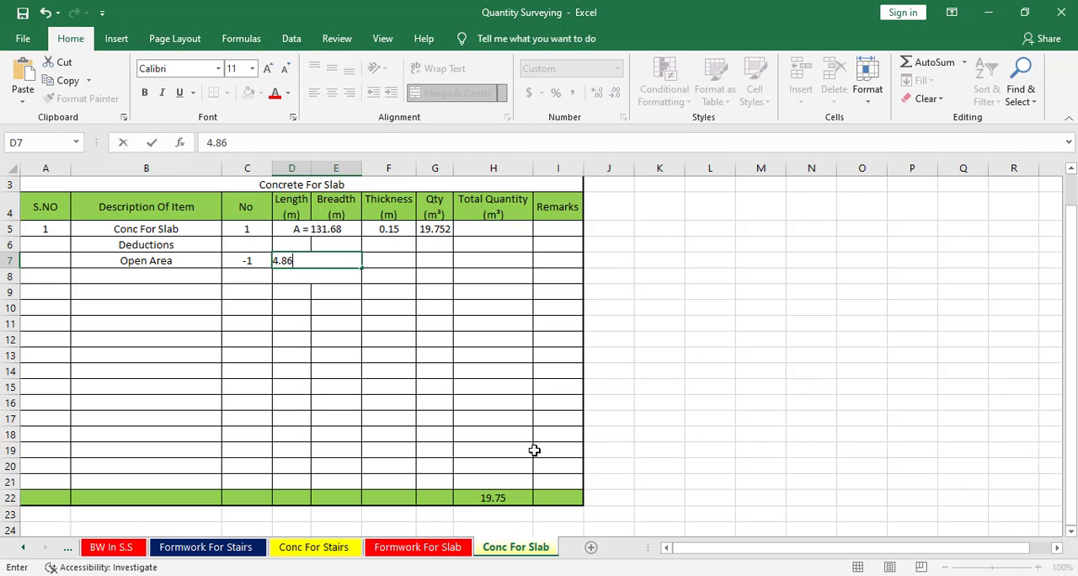
click(352, 306)
click(388, 263)
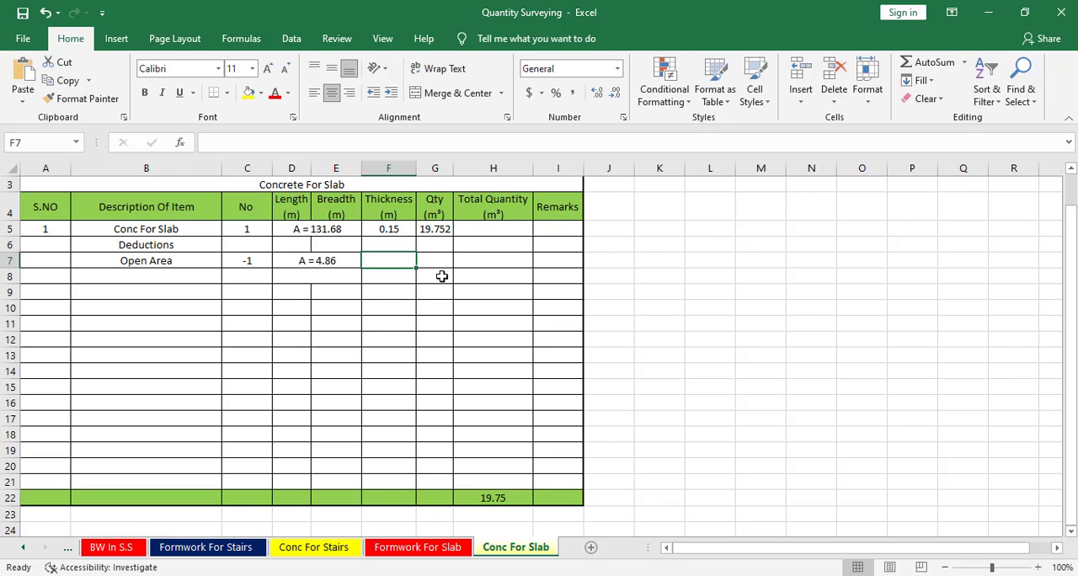
text(.15)
click(442, 276)
Calculate the Open Area row's quantity in G7 with the formula =F7*D7*C7.
click(445, 256)
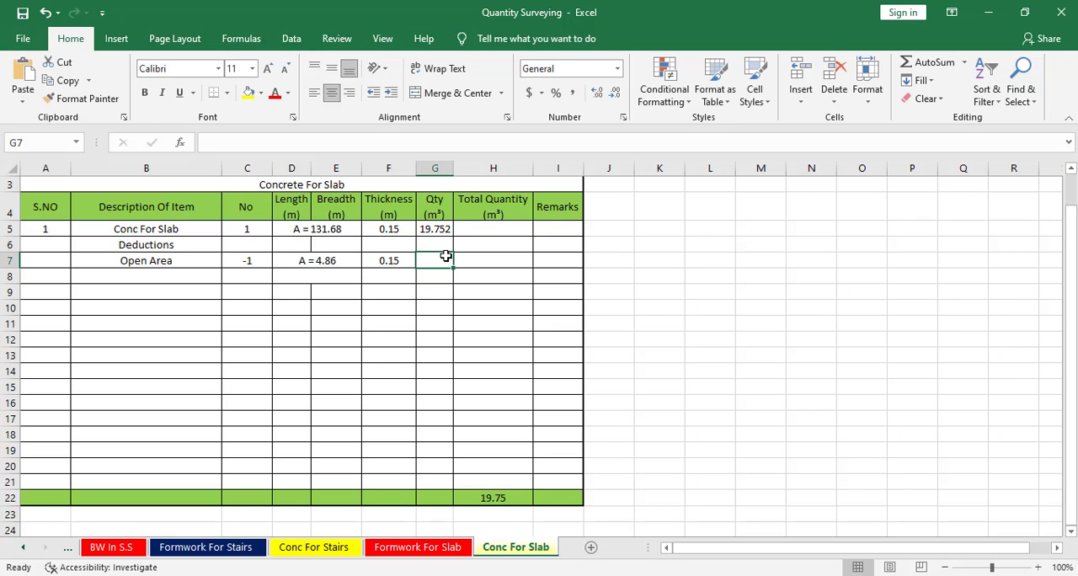
text(=)
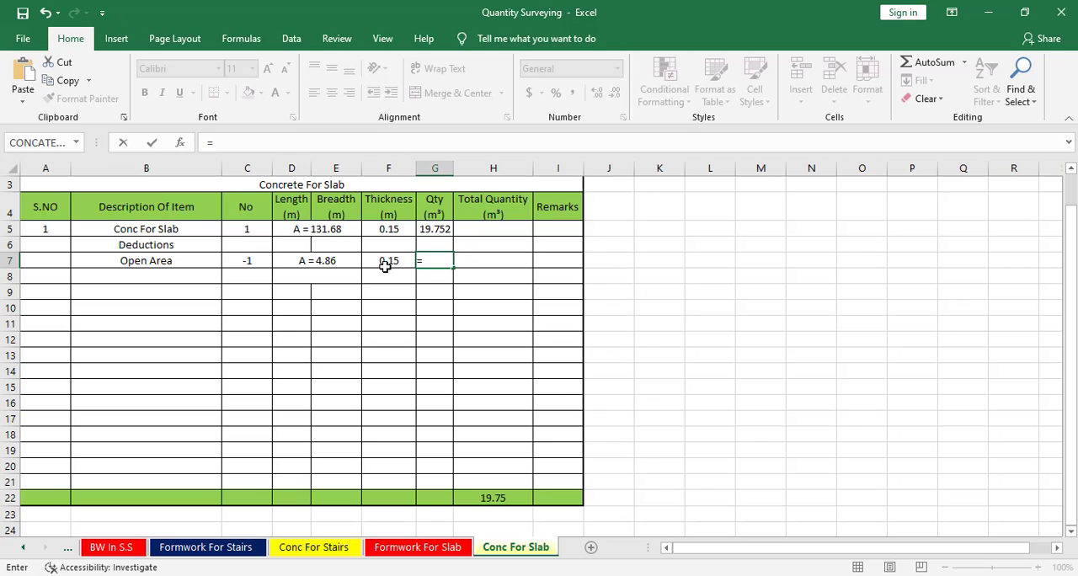
click(388, 263)
text(*)
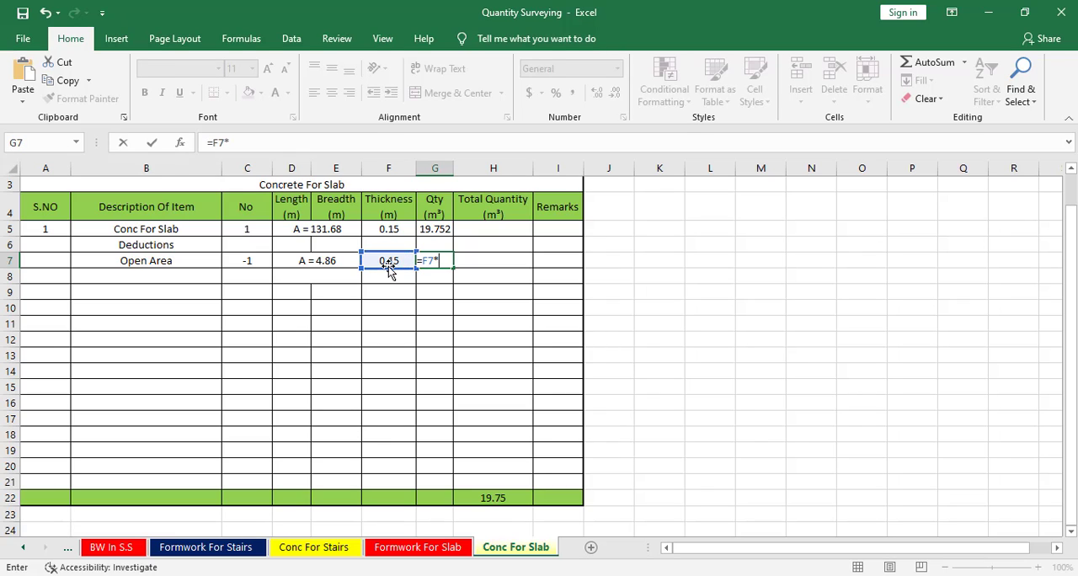
click(345, 267)
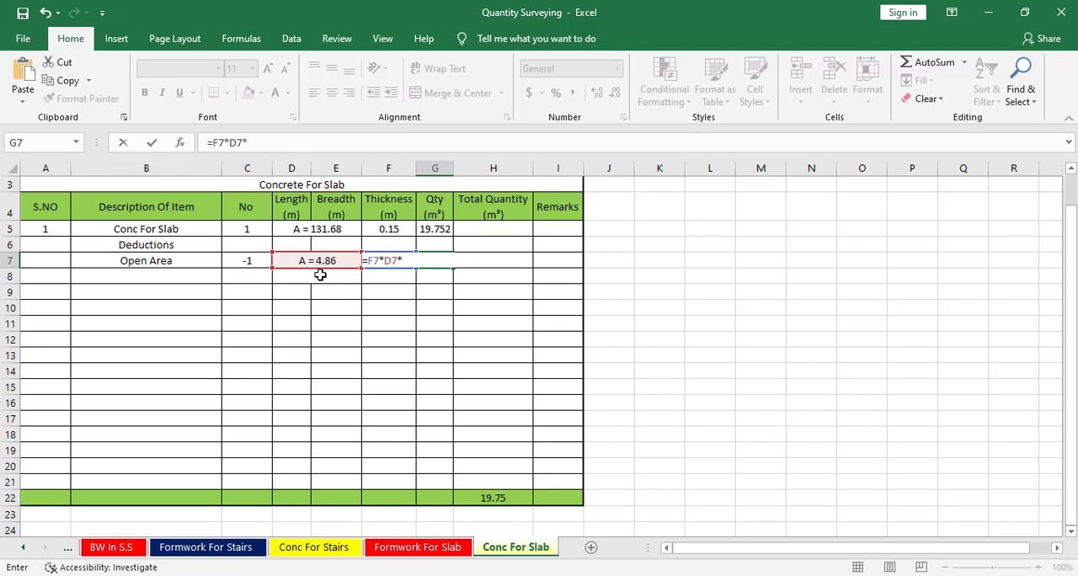
text(*)
click(253, 260)
key(Return)
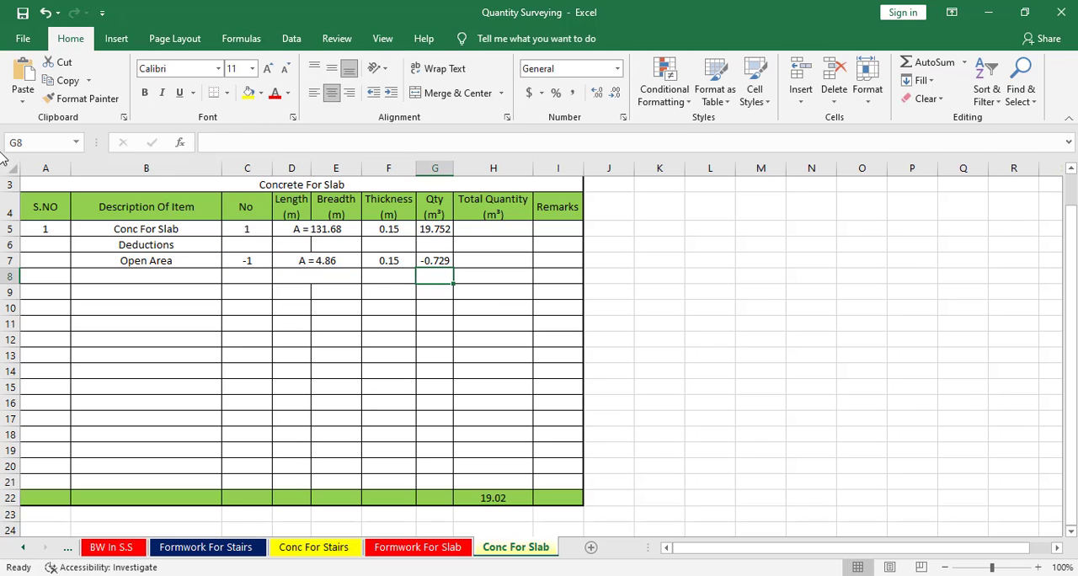
Add a deduction row described as Stair Opening in row 8 with number -1.
click(176, 275)
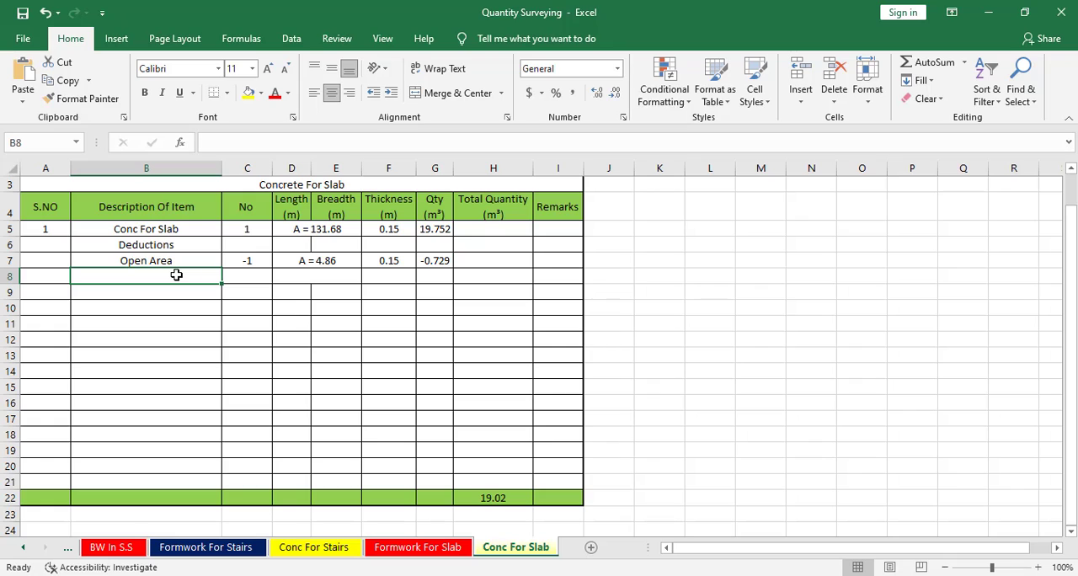
text(Sta)
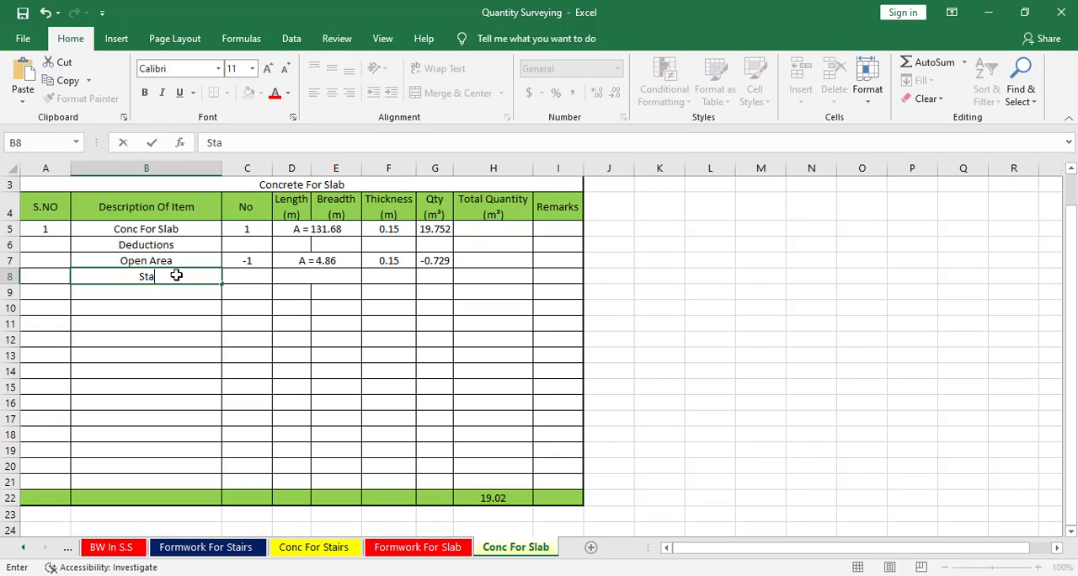
text(irs)
key(BackSpace)
text(Opening)
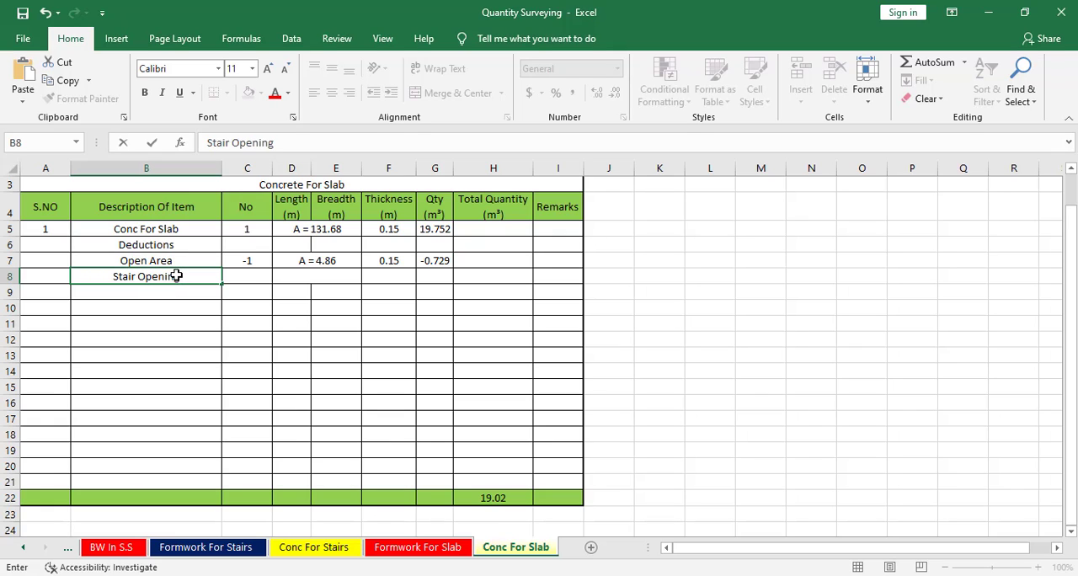
key(Tab)
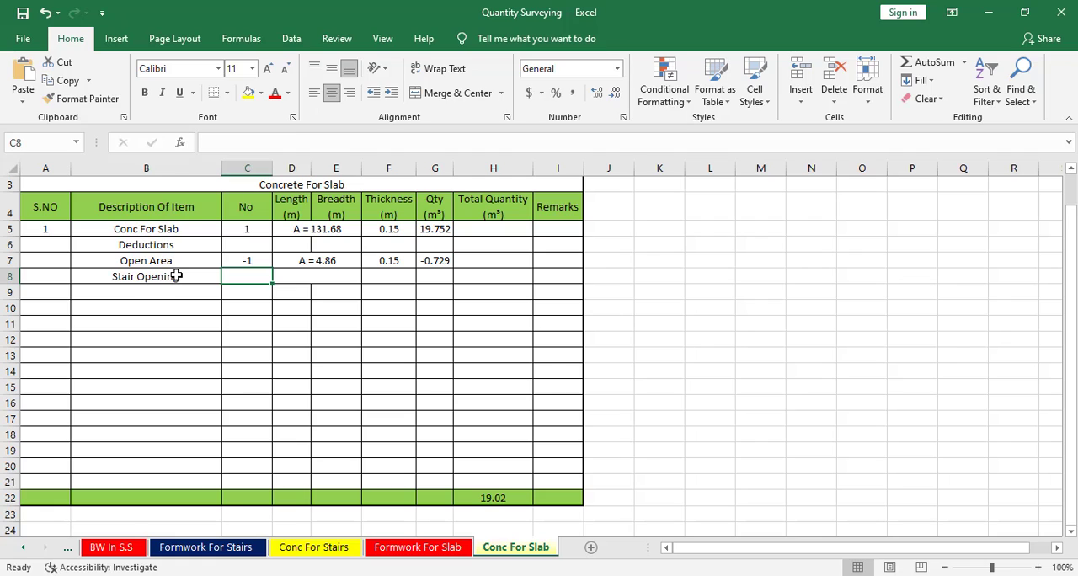
text(-1)
key(Tab)
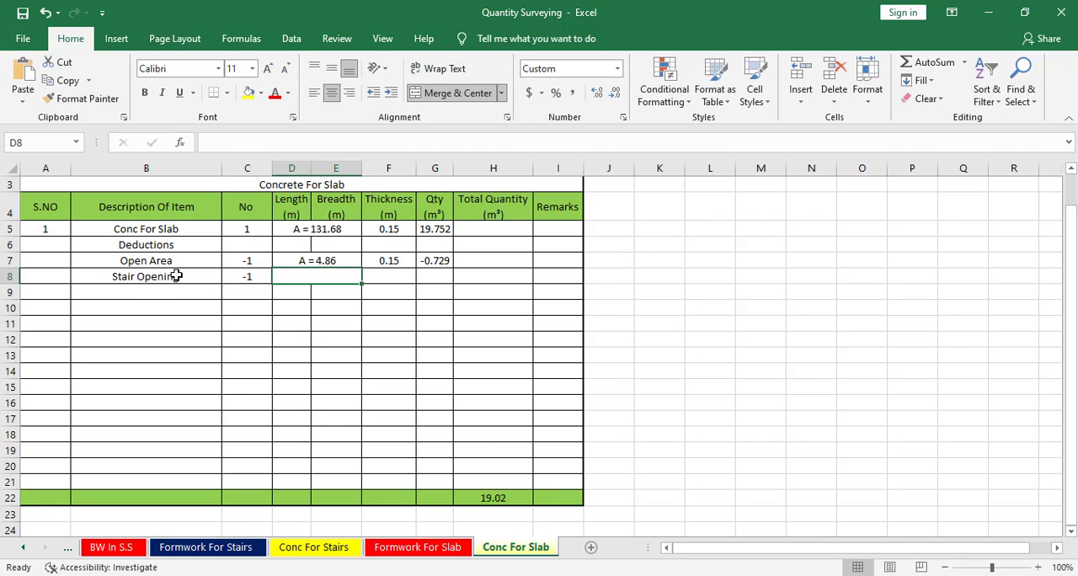
Switch to the CAD drawing and draw a rectangle about 2288 by 3000 mm over the stair room, starting at the inner wall corner beside door D4.
click(674, 575)
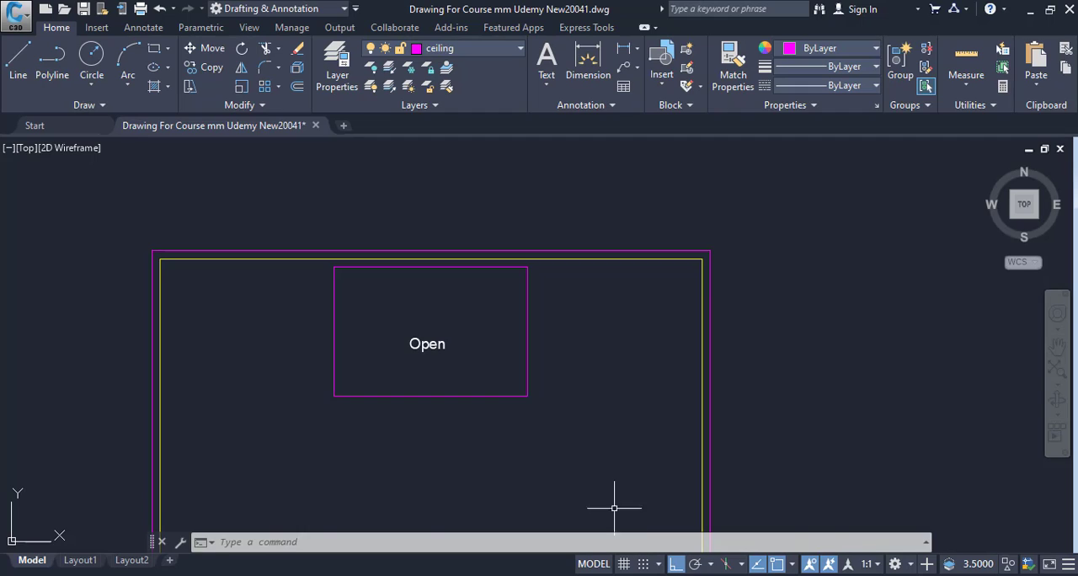
scroll(614, 508, down, 4)
middle_drag(614, 508, 420, 159)
scroll(519, 279, down, 2)
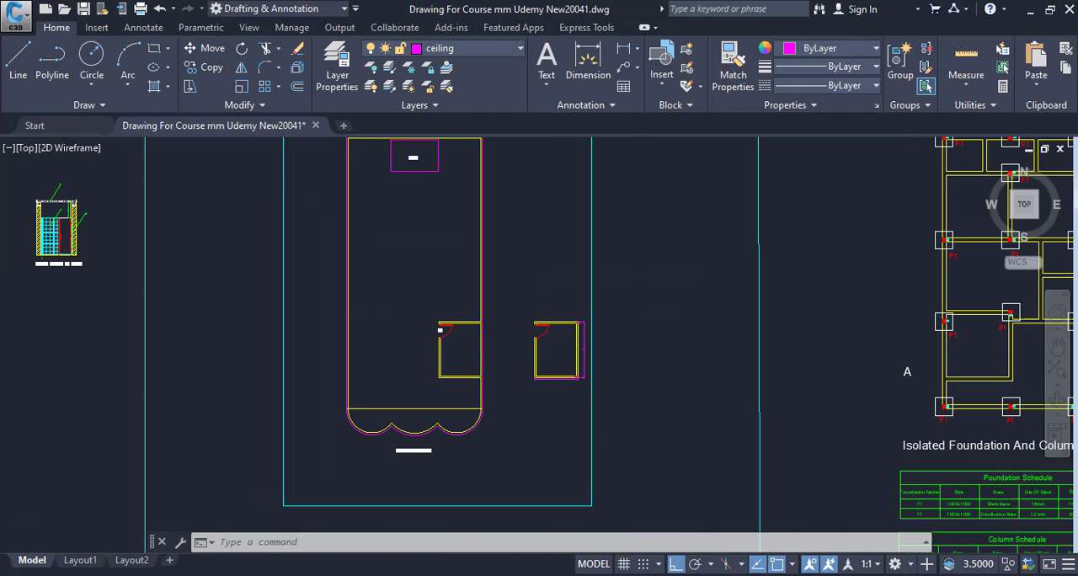
scroll(463, 332, up, 8)
middle_drag(478, 297, 440, 247)
text(r)
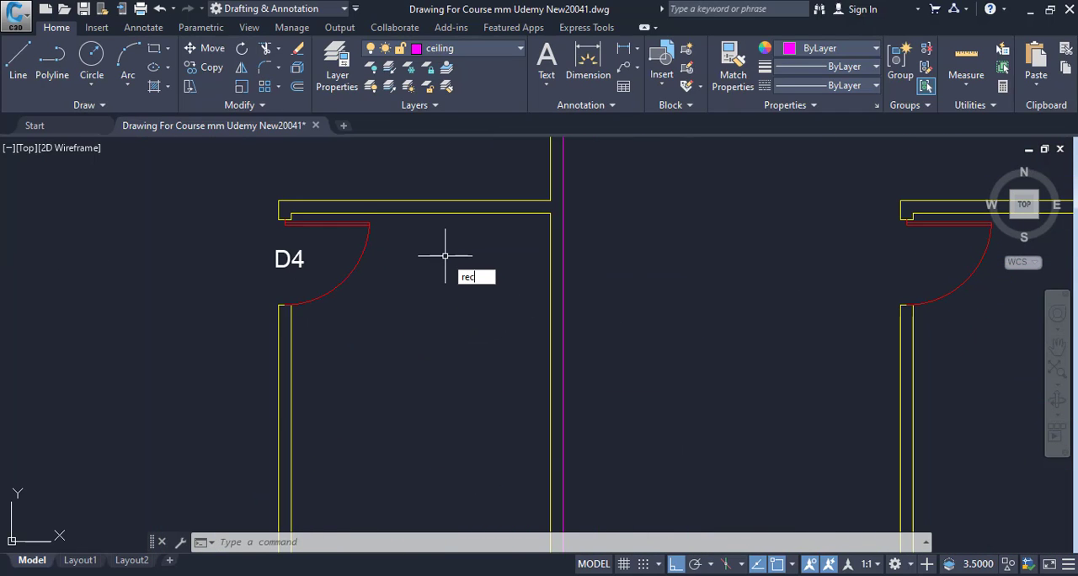
text(ec)
key(Return)
scroll(297, 229, up, 5)
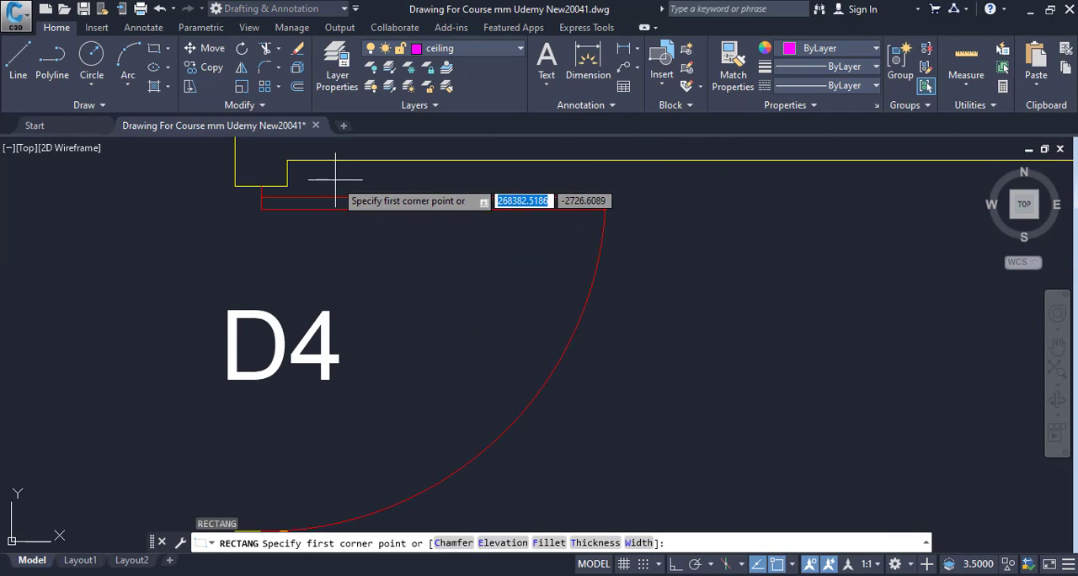
click(286, 160)
scroll(397, 361, down, 5)
scroll(421, 362, up, 8)
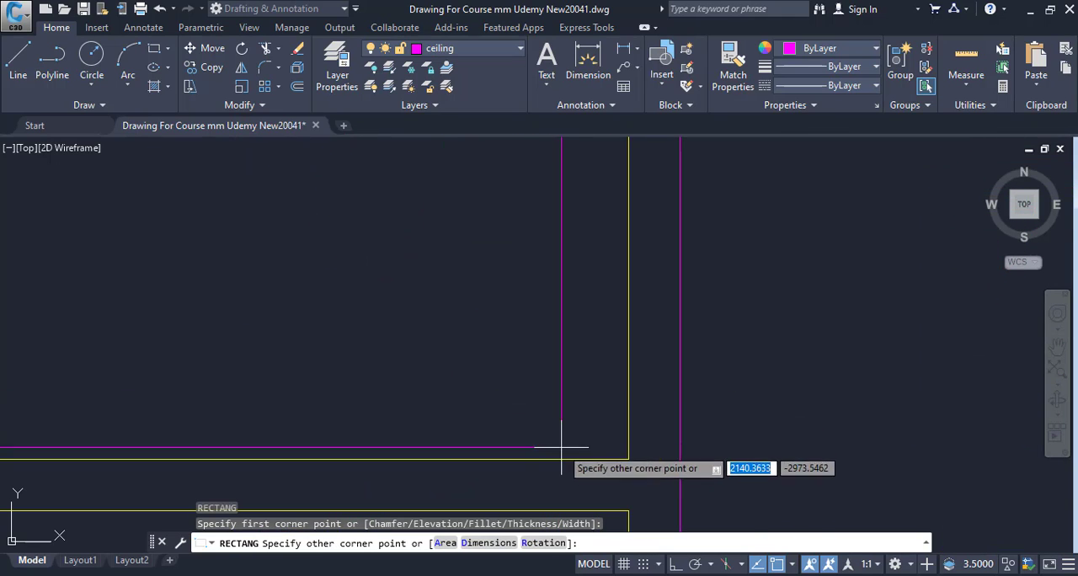
key(Escape)
List the properties of the new stair opening rectangle and copy its area value.
click(560, 459)
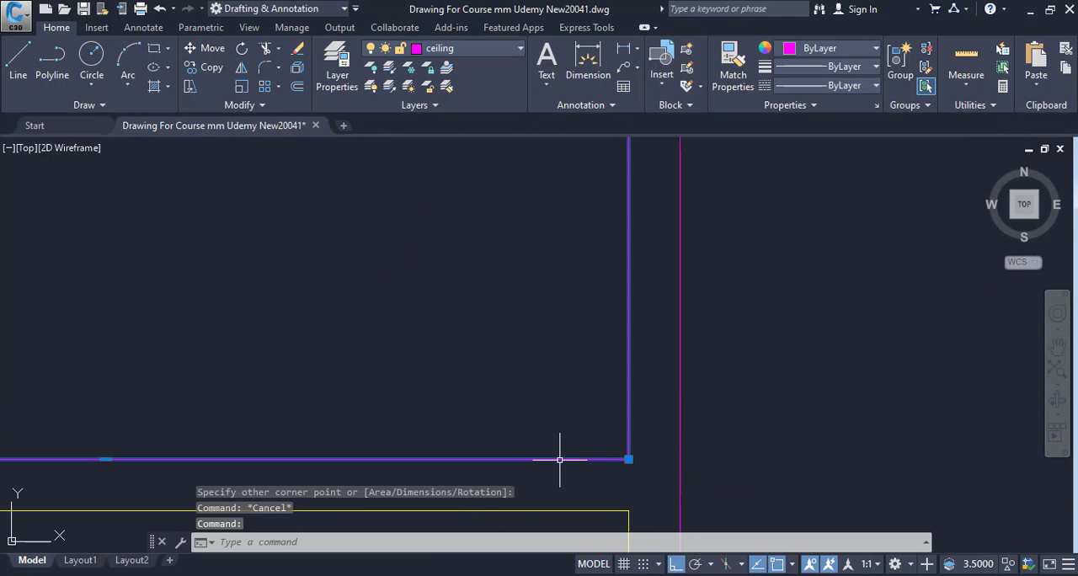
text(LI)
key(Return)
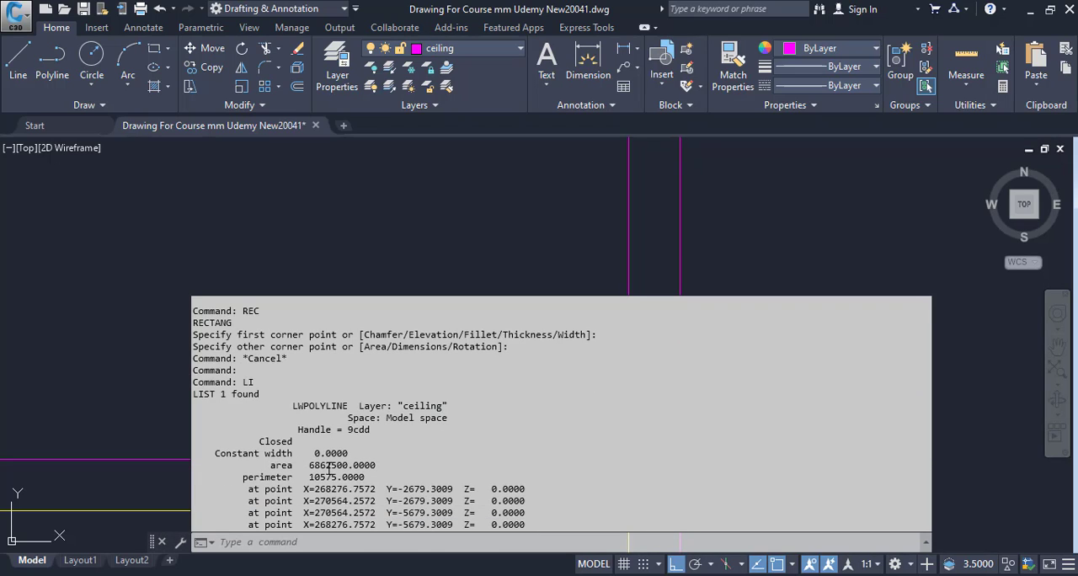
drag(310, 465, 348, 465)
right_click(349, 465)
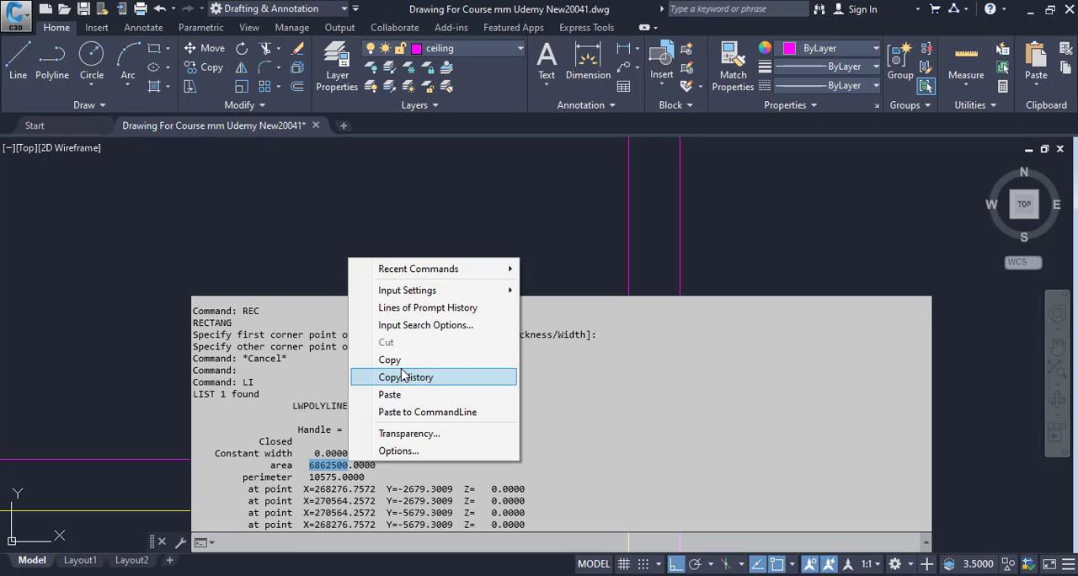
click(402, 364)
Switch to Calculator and try to paste the copied area for division by 1000.
key(alt+Tab)
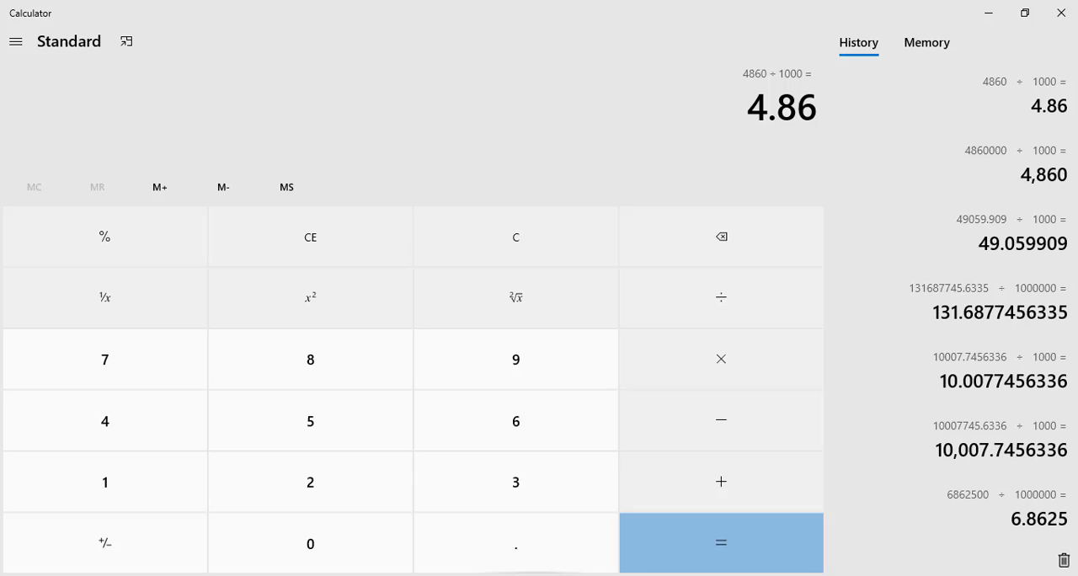
key(ctrl+v)
text(1000)
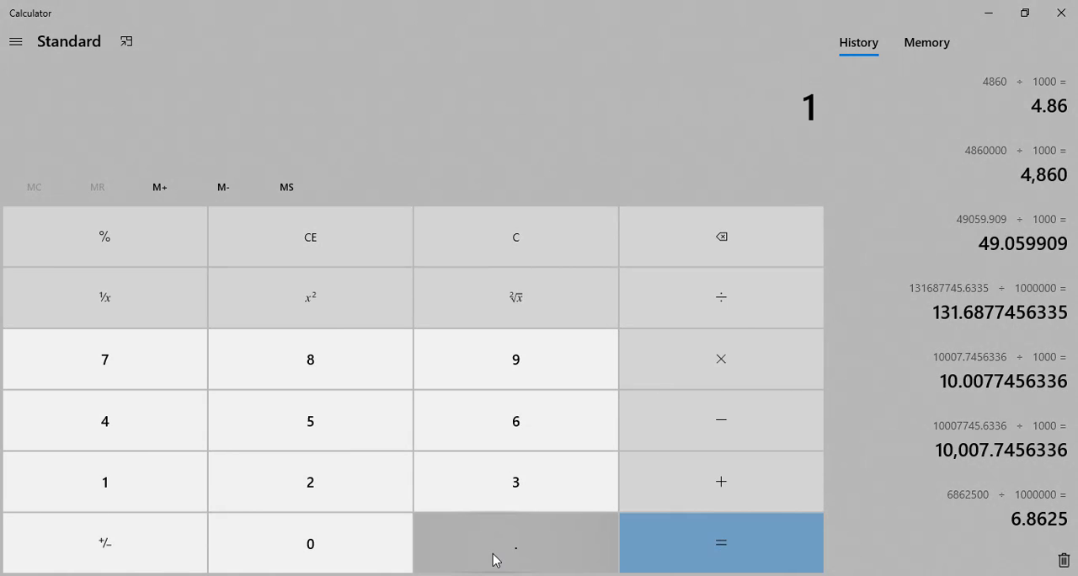
key(Escape)
key(ctrl+v)
key(Escape)
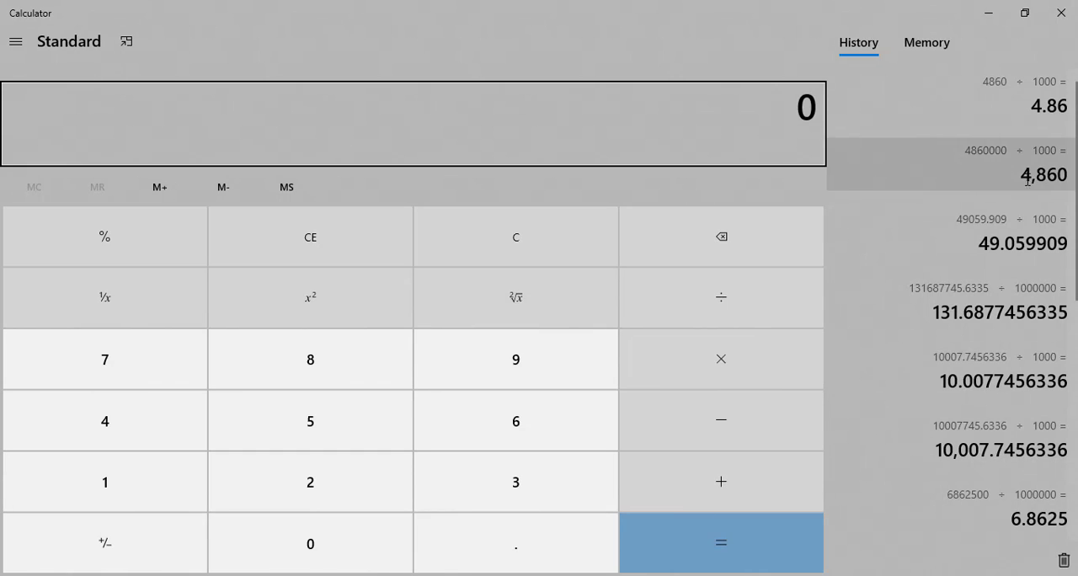
click(989, 18)
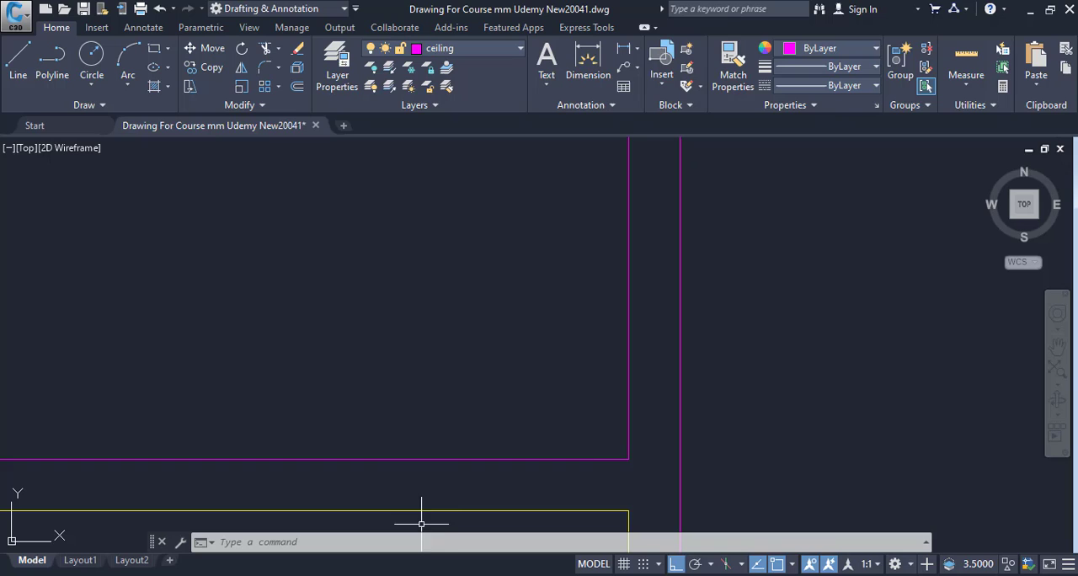
Back in the CAD drawing, list the stair opening rectangle's properties again and copy the area value.
click(569, 458)
text(LI)
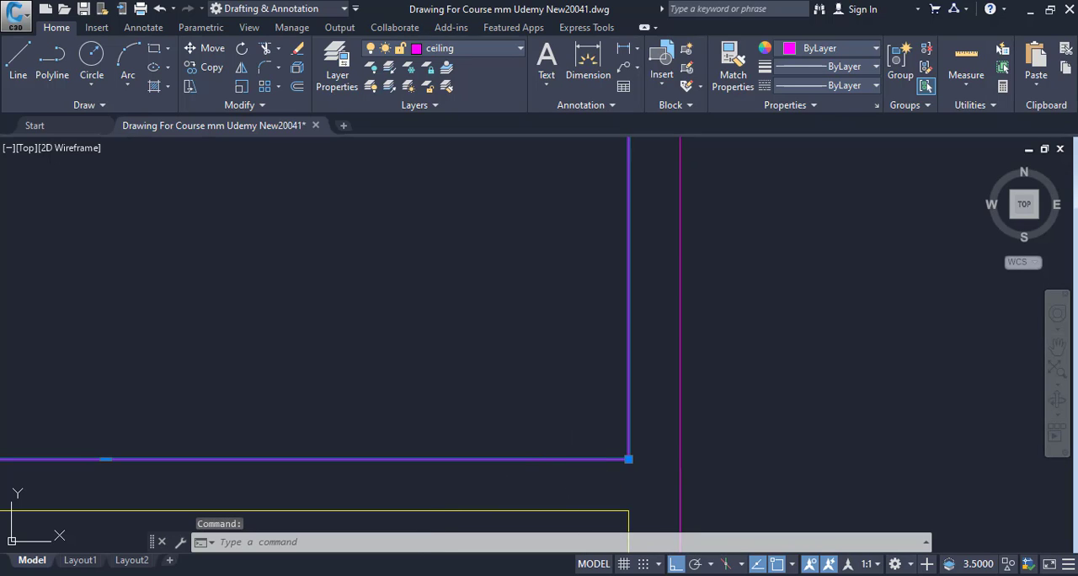
key(Return)
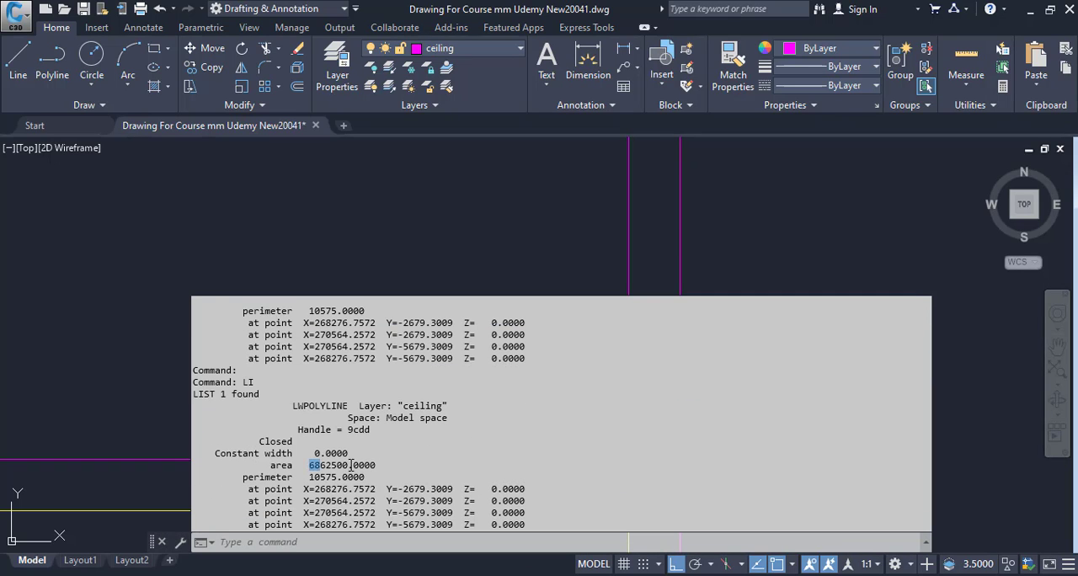
drag(351, 465, 348, 465)
right_click(347, 465)
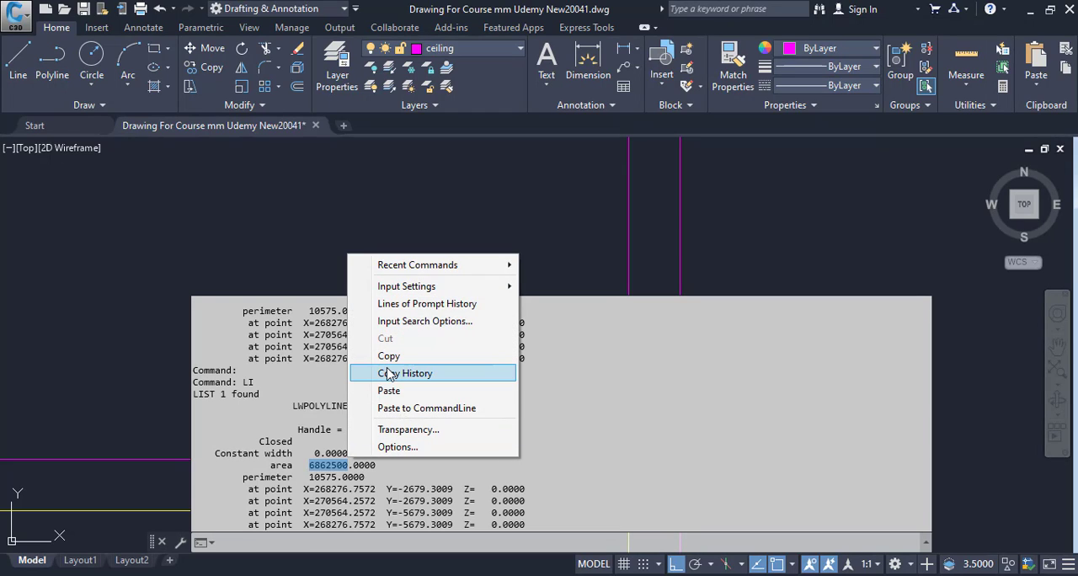
click(392, 355)
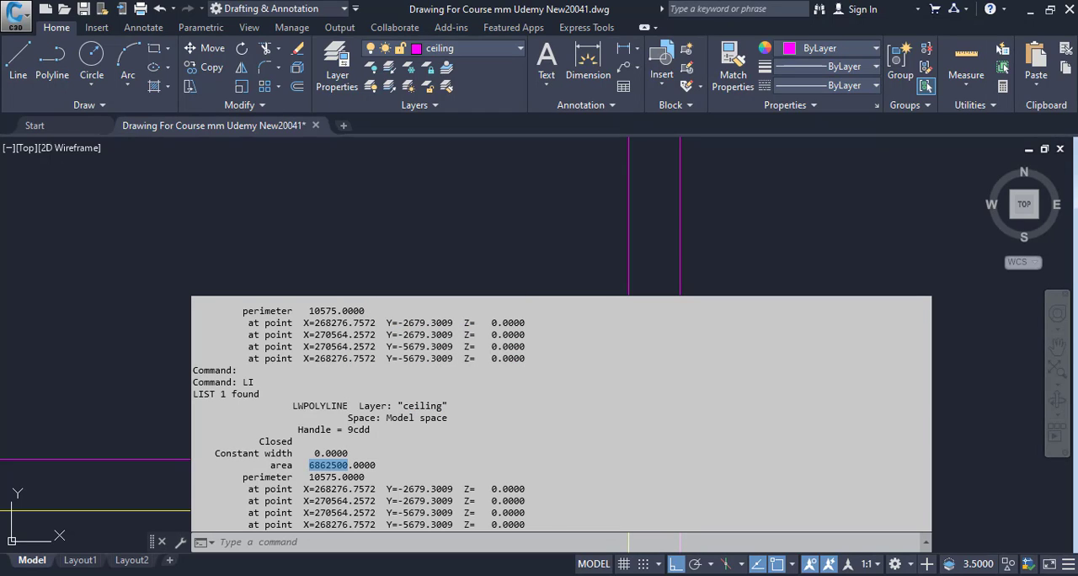
Switch to Calculator and convert the copied stair opening area to square metres by dividing it by 1000 twice.
key(alt+Tab)
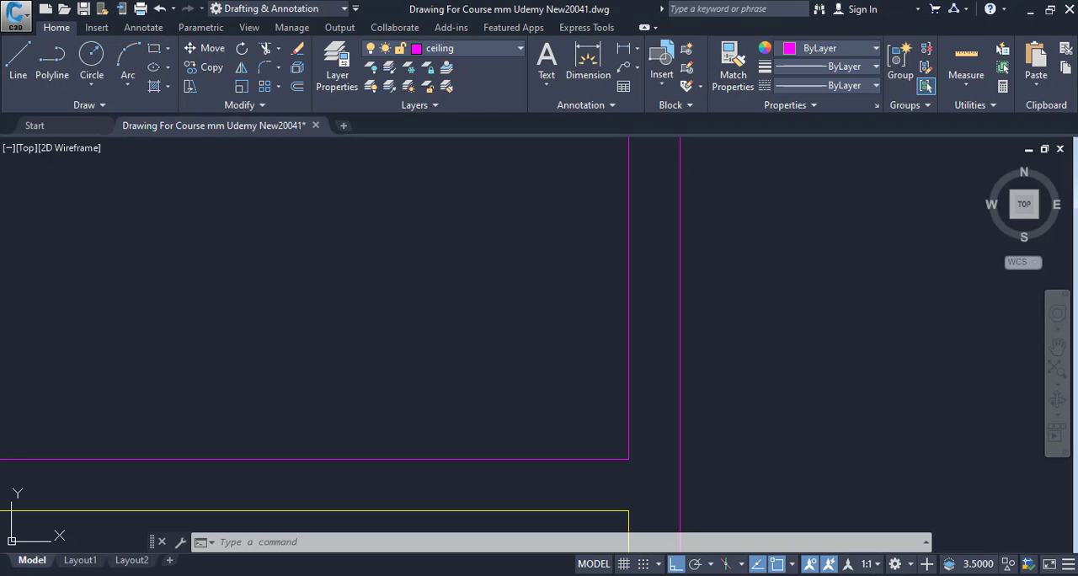
click(563, 575)
key(ctrl+v)
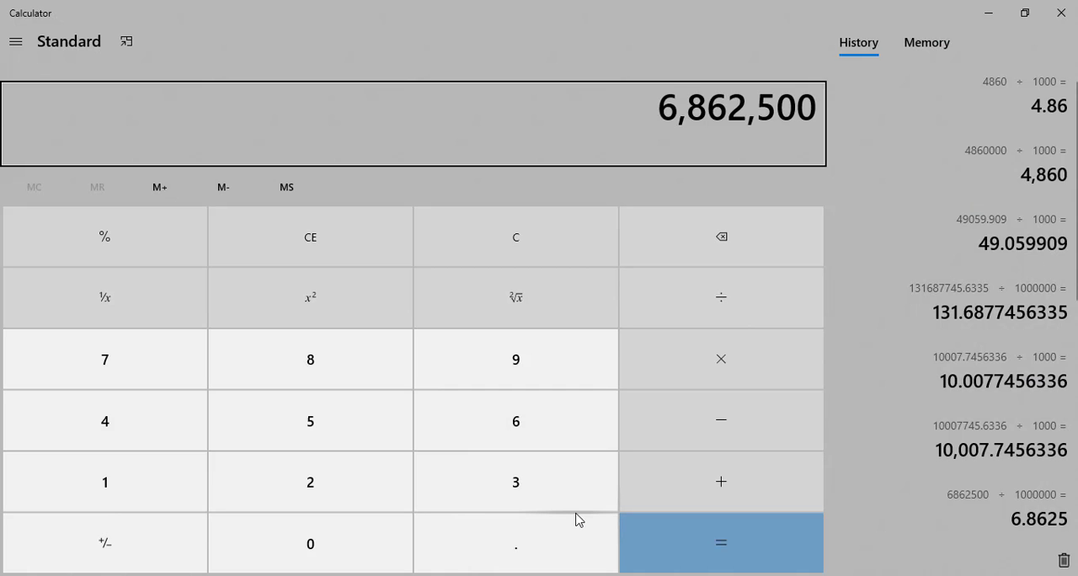
key(slash)
text(1000)
key(Return)
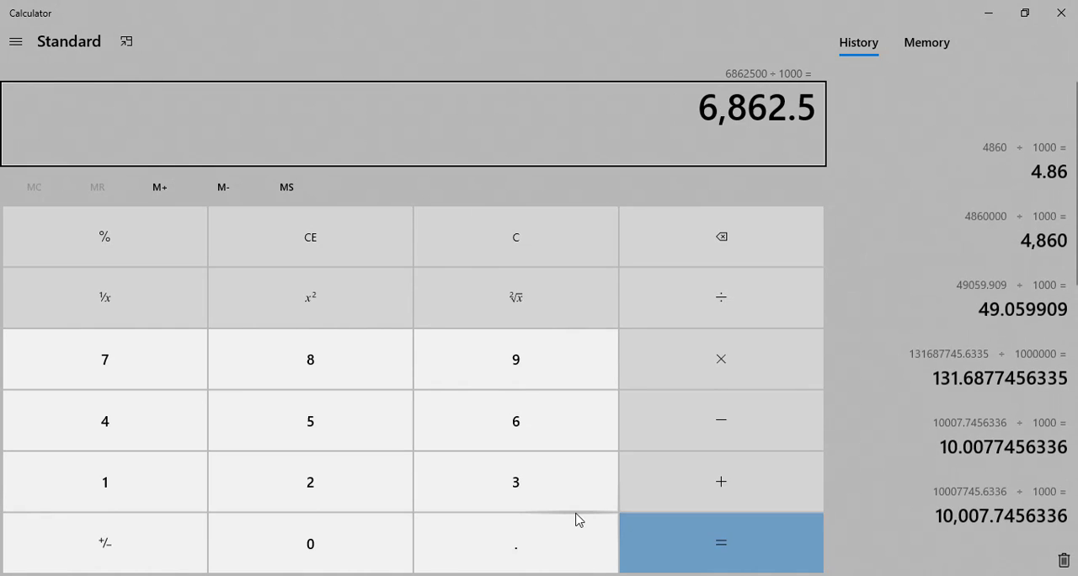
key(slash)
text(1000)
key(Return)
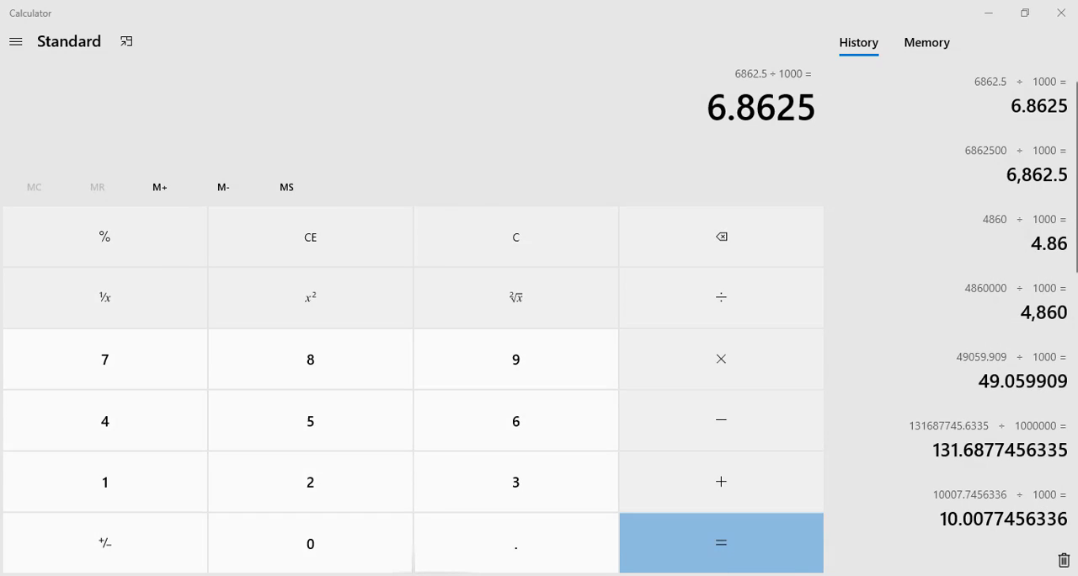
Return to the Excel workbook and set the Stair Opening row's area to 6.86 and its thickness to 0.15 m.
click(503, 495)
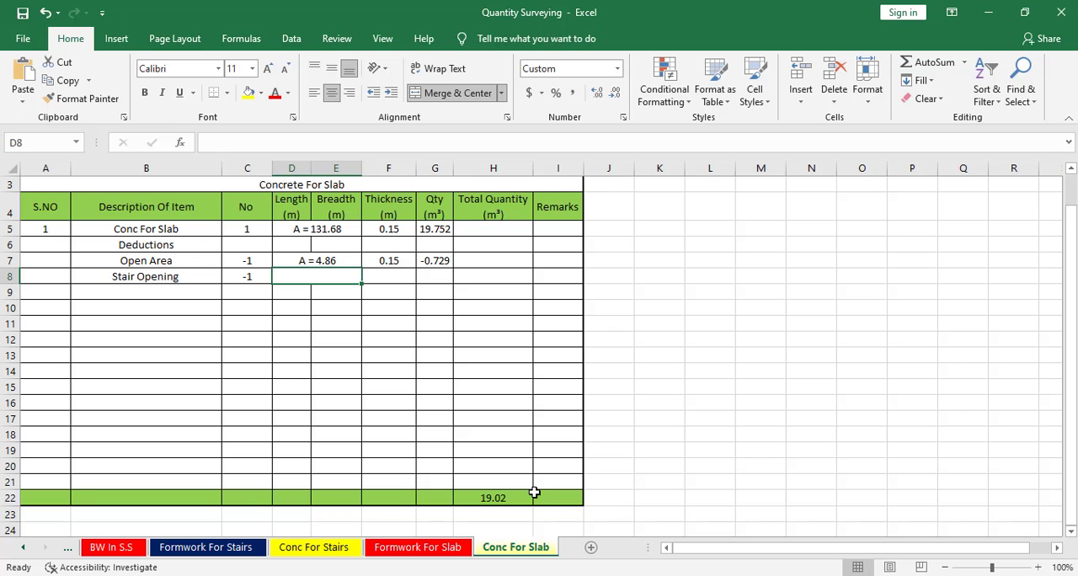
text(6.86)
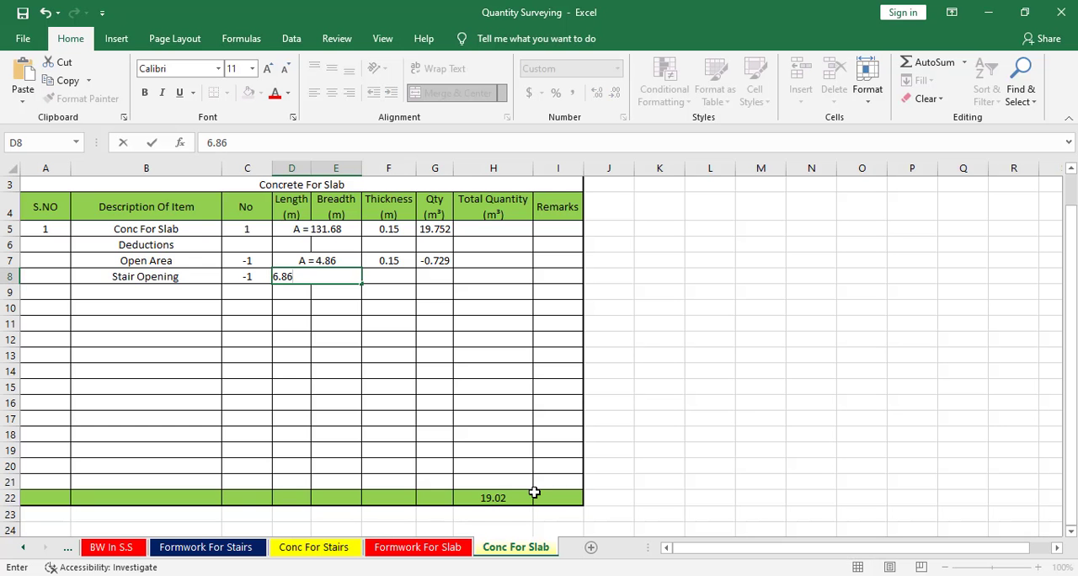
key(Tab)
key(Tab)
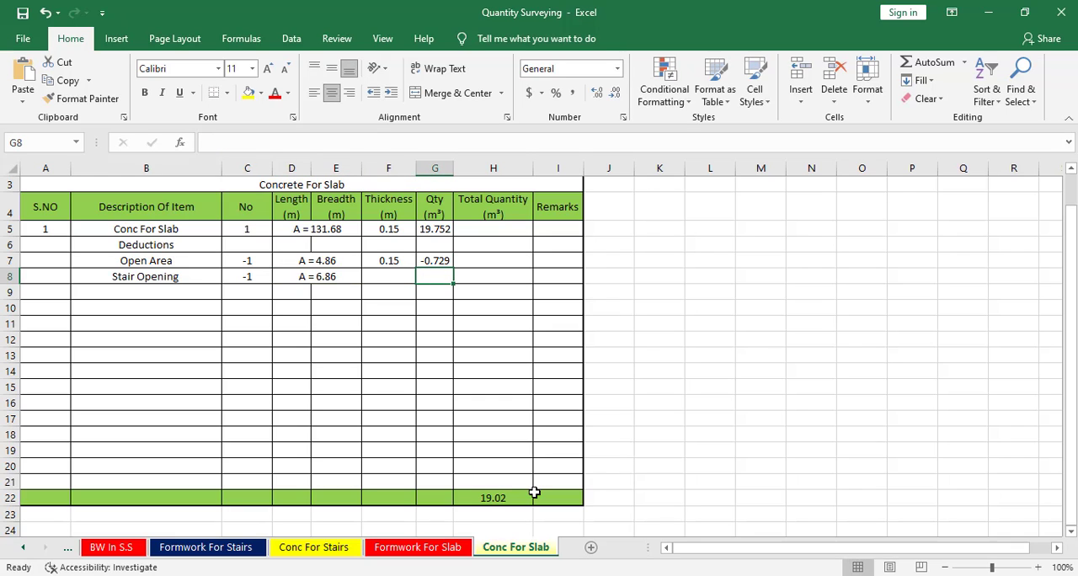
key(Left)
text(.)
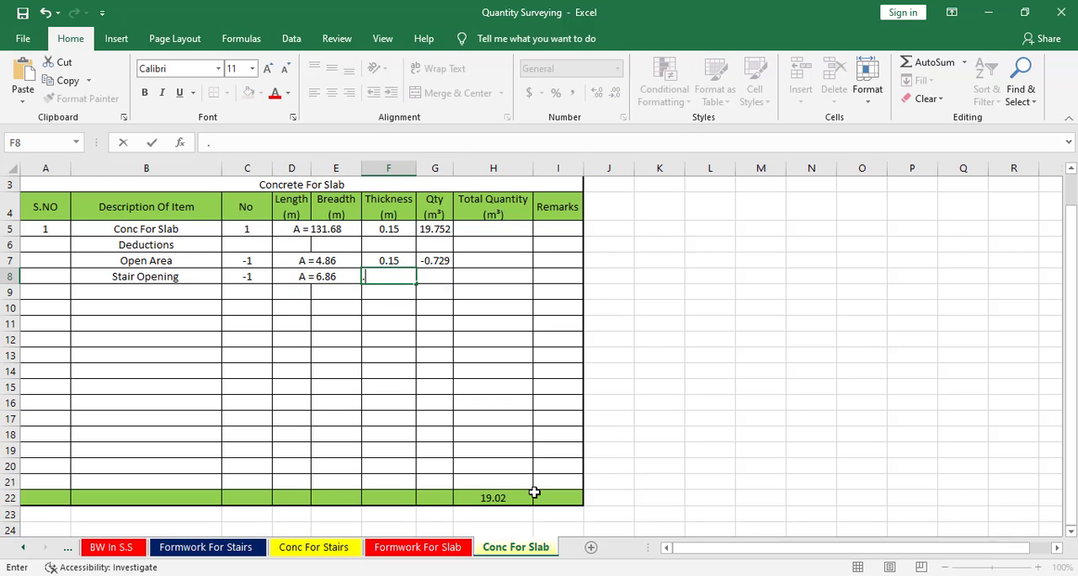
text(15)
key(Return)
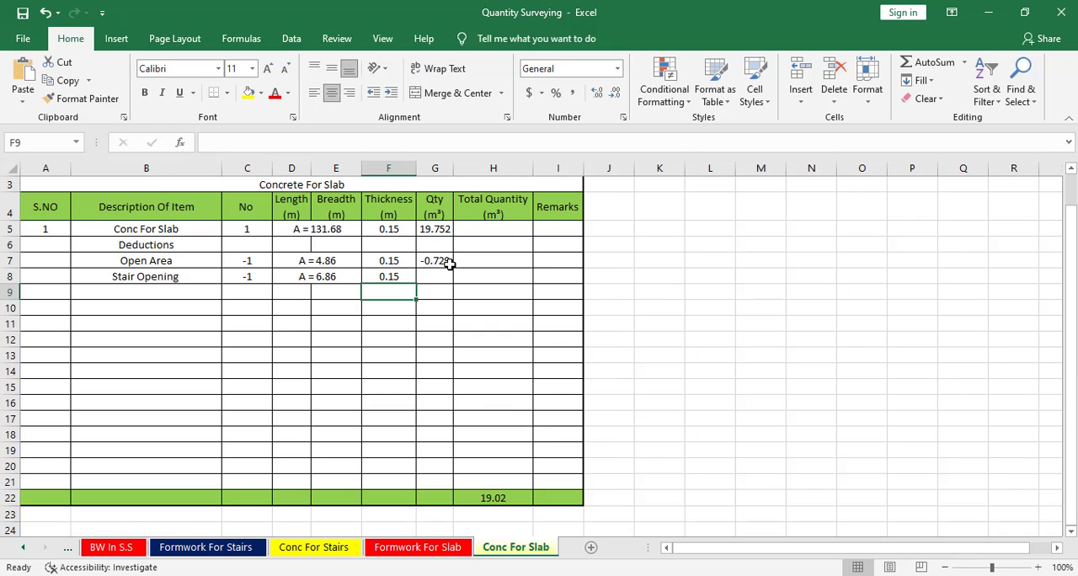
Copy the Open Area row's quantity formula down to the Stair Opening row, check the slab concrete total's formula, and save the workbook.
click(448, 262)
mouse_move(453, 270)
mouse_down()
mouse_move(453, 297)
mouse_move(453, 283)
mouse_up()
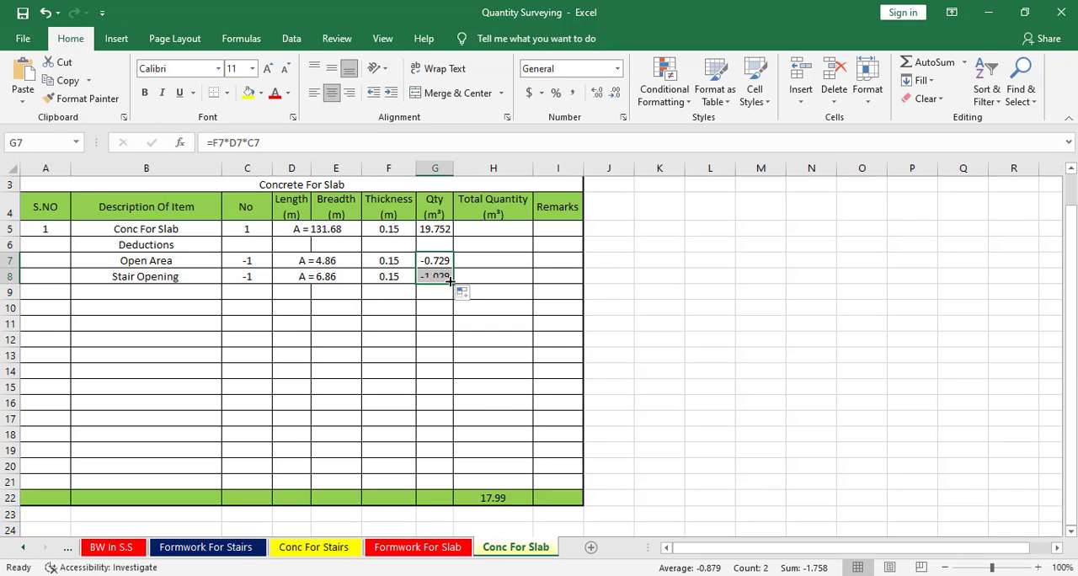
click(435, 276)
click(439, 262)
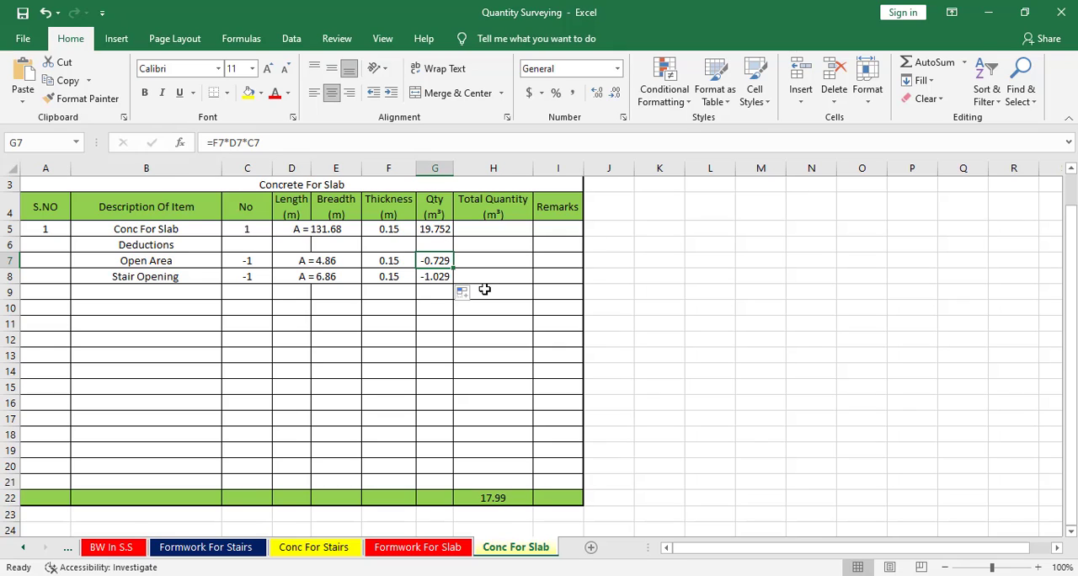
click(483, 499)
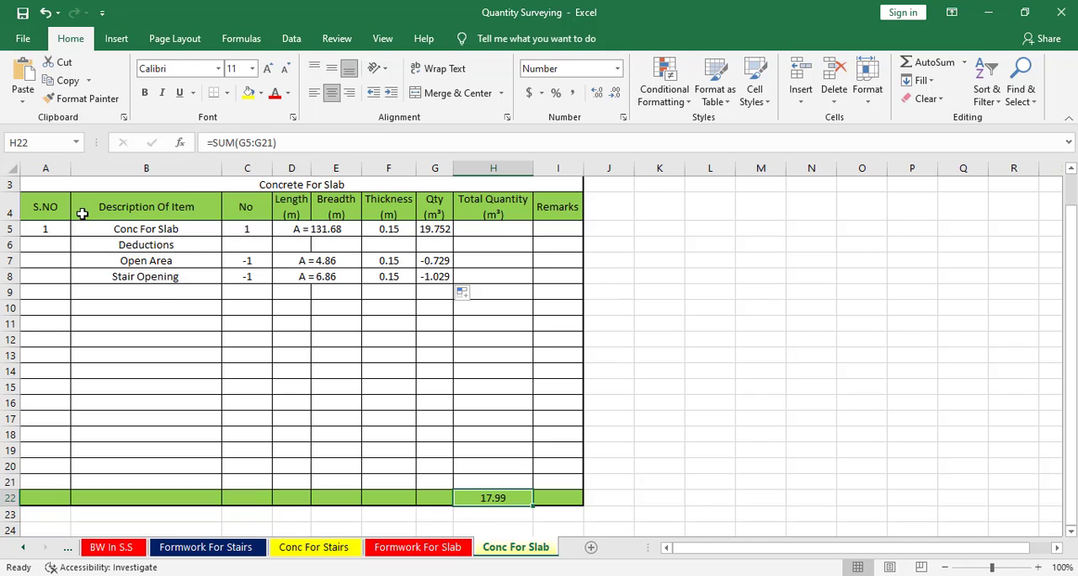
click(32, 39)
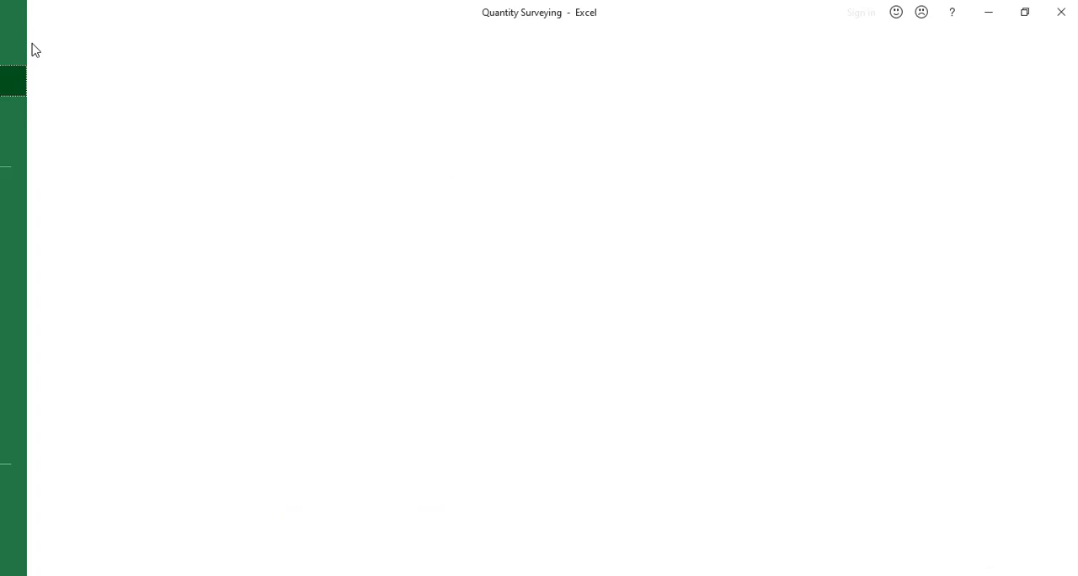
click(61, 216)
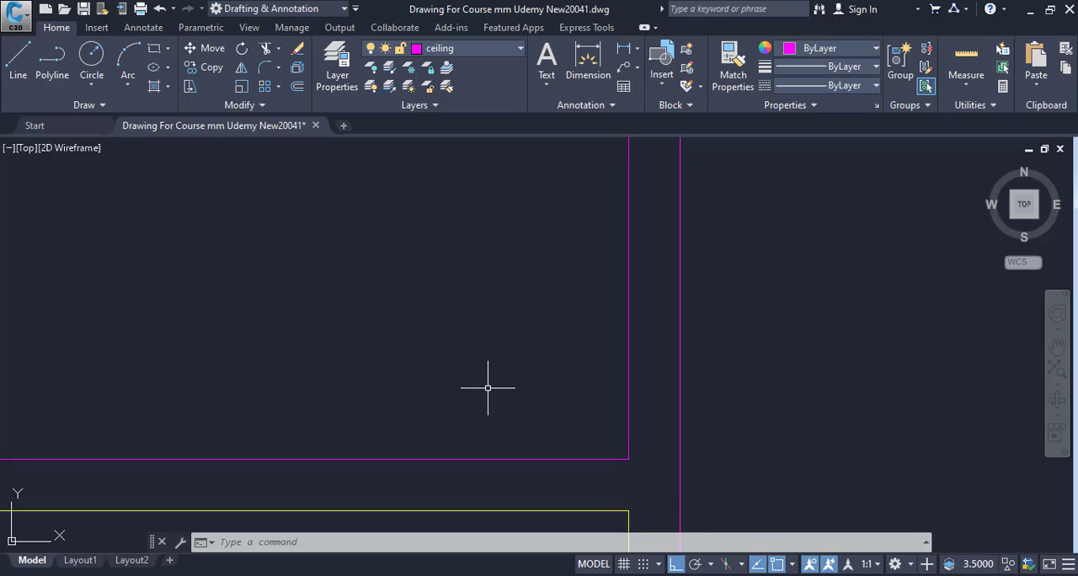
Switch to the CAD drawing, look over the slab and foundation plans, and save the drawing under its existing name.
scroll(481, 385, down, 5)
mouse_move(410, 374)
middle_down()
mouse_move(458, 452)
mouse_move(504, 489)
middle_up()
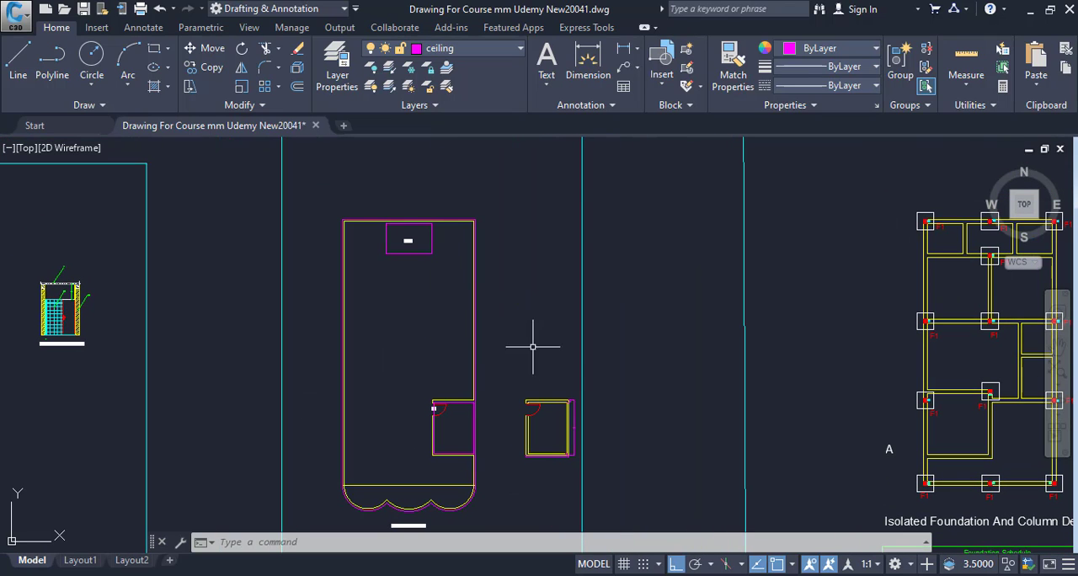
middle_drag(609, 454, 514, 451)
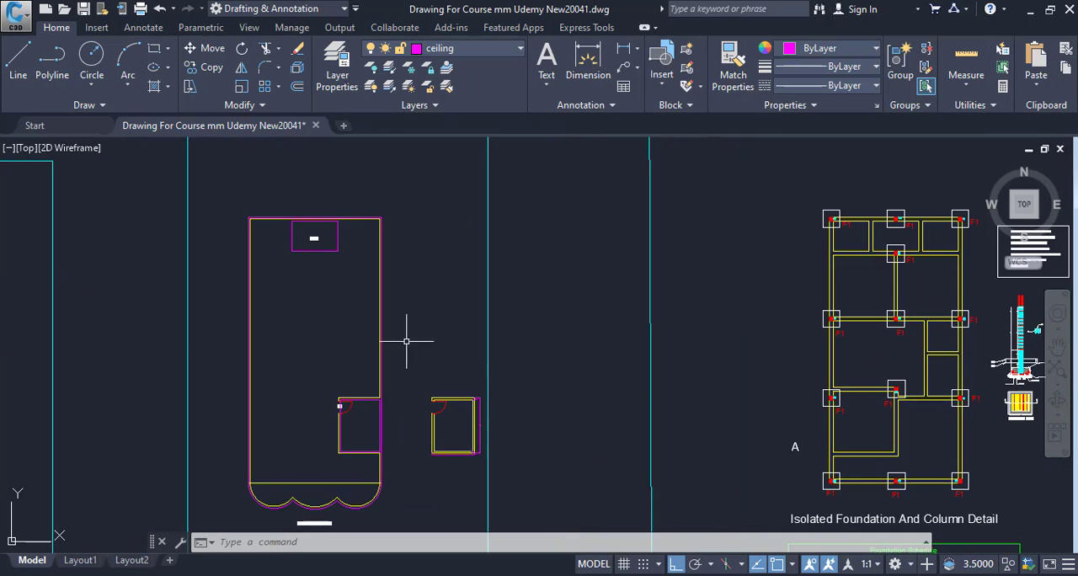
middle_drag(461, 401, 770, 334)
scroll(680, 427, down, 4)
middle_drag(677, 428, 522, 427)
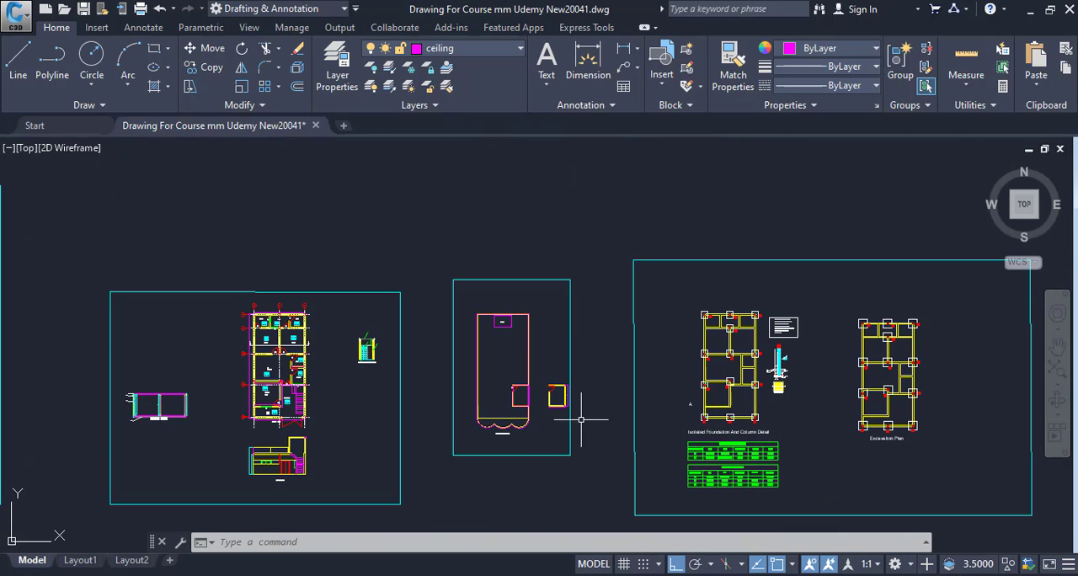
scroll(582, 419, up, 2)
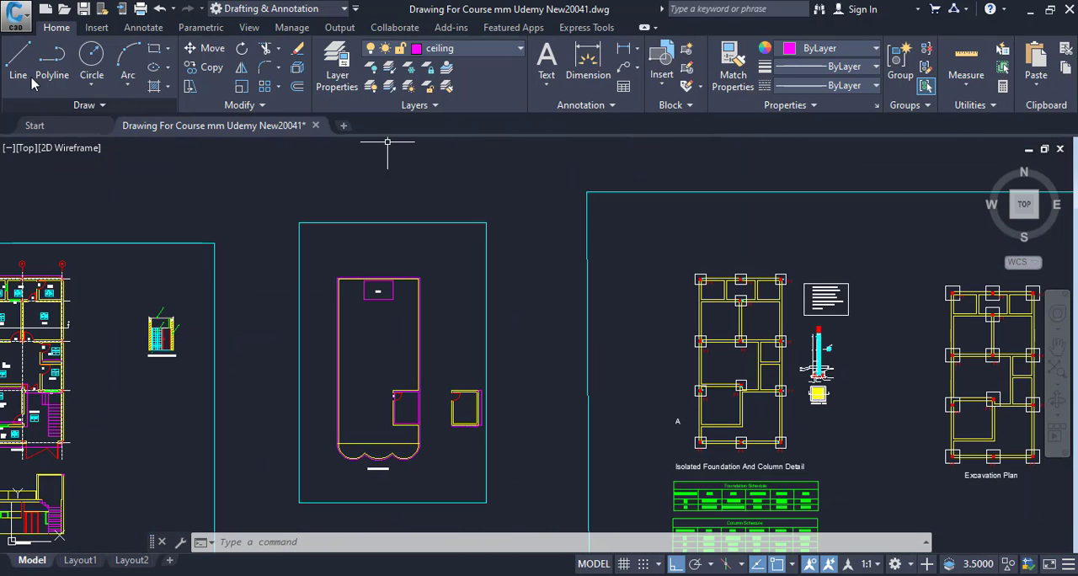
click(16, 15)
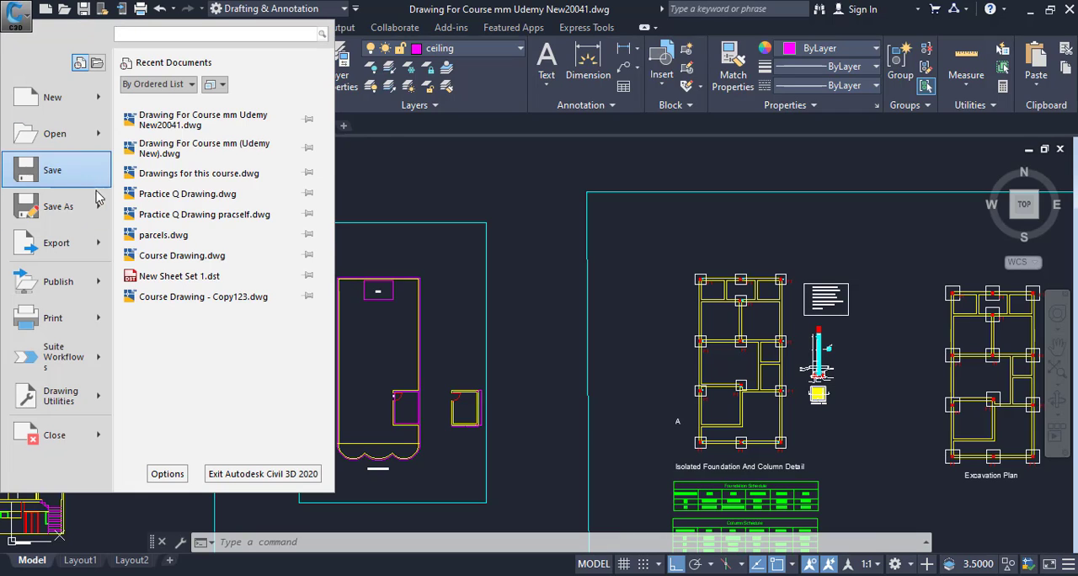
click(84, 171)
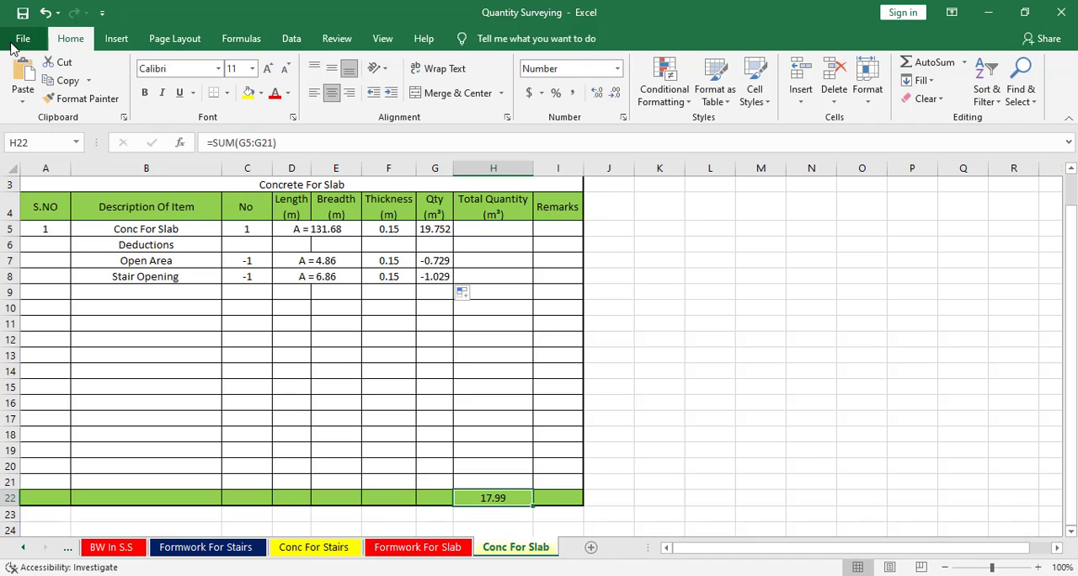
Return to the Quantity Surveying workbook in Excel and save it again.
click(20, 38)
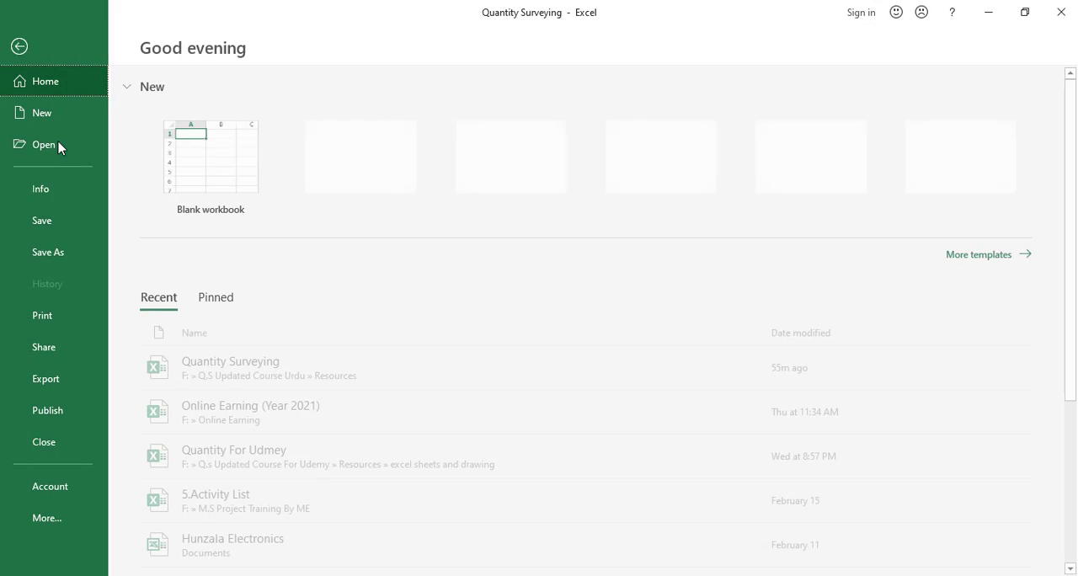
click(65, 220)
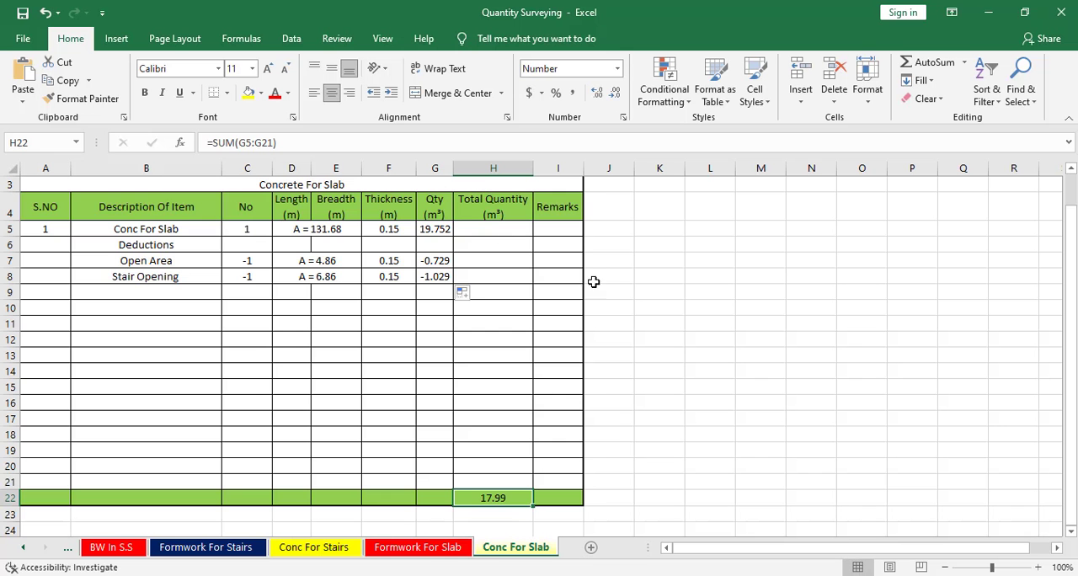